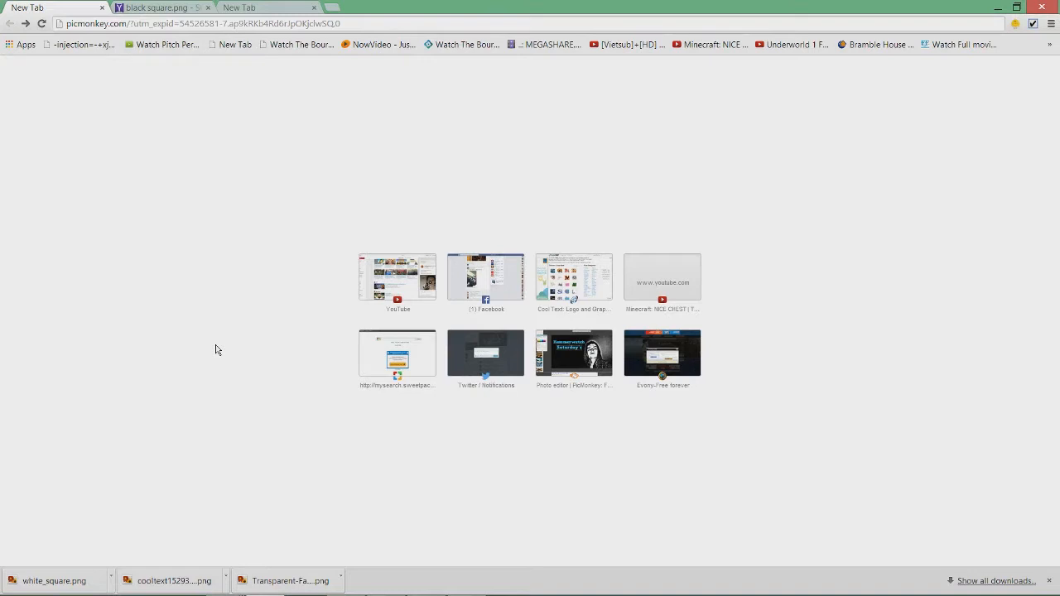
Load the PicMonkey website and open its chooser for a photo to edit from the computer, leaving without picking a file.
click(367, 25)
click(367, 26)
key(Return)
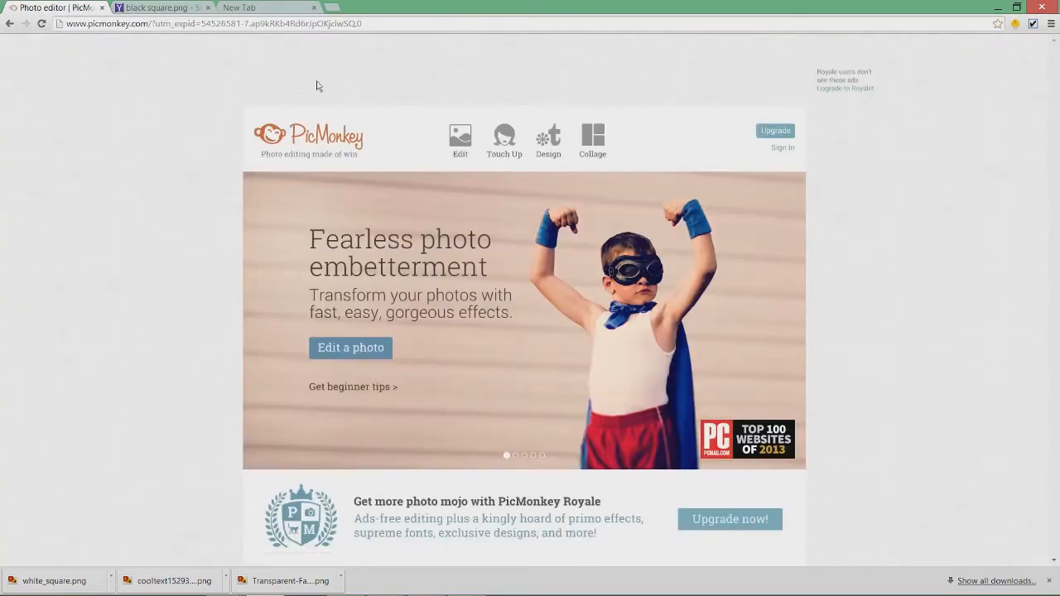
click(1049, 582)
click(461, 139)
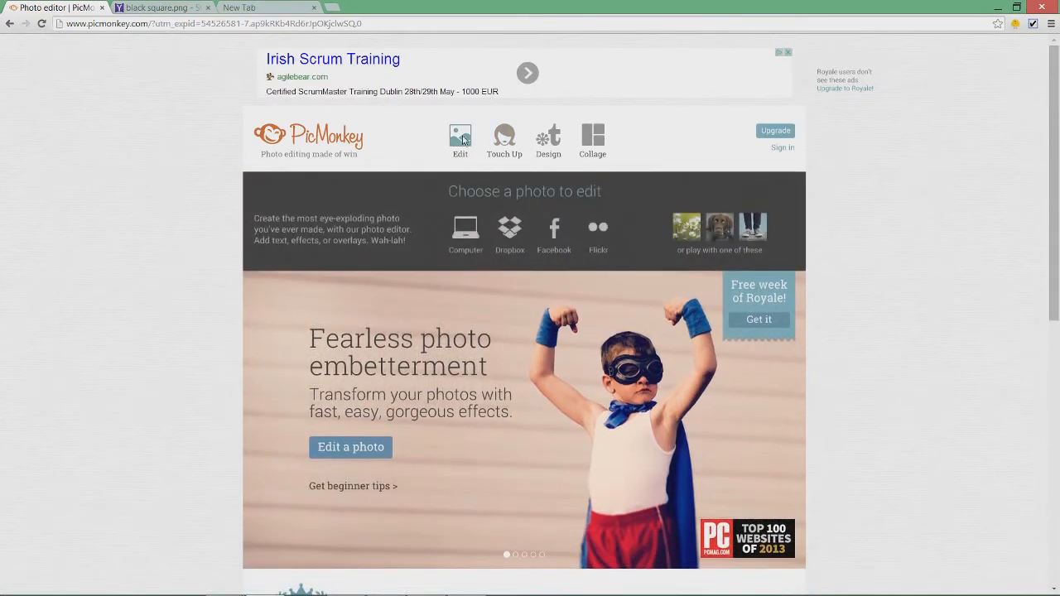
click(494, 9)
Switch to the Yahoo image search and search for "black square.png".
click(186, 7)
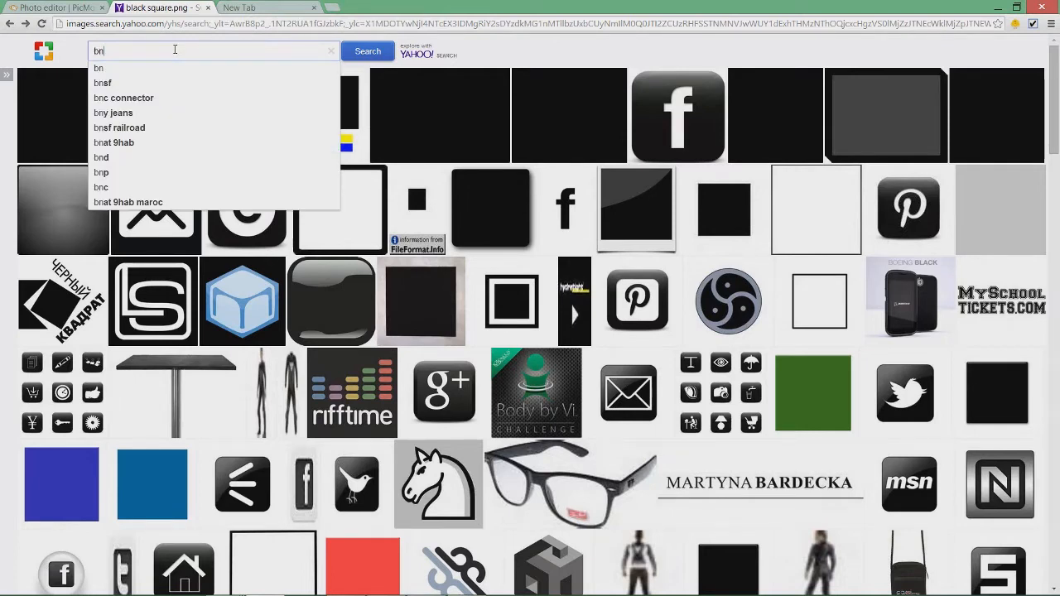
text(lack s)
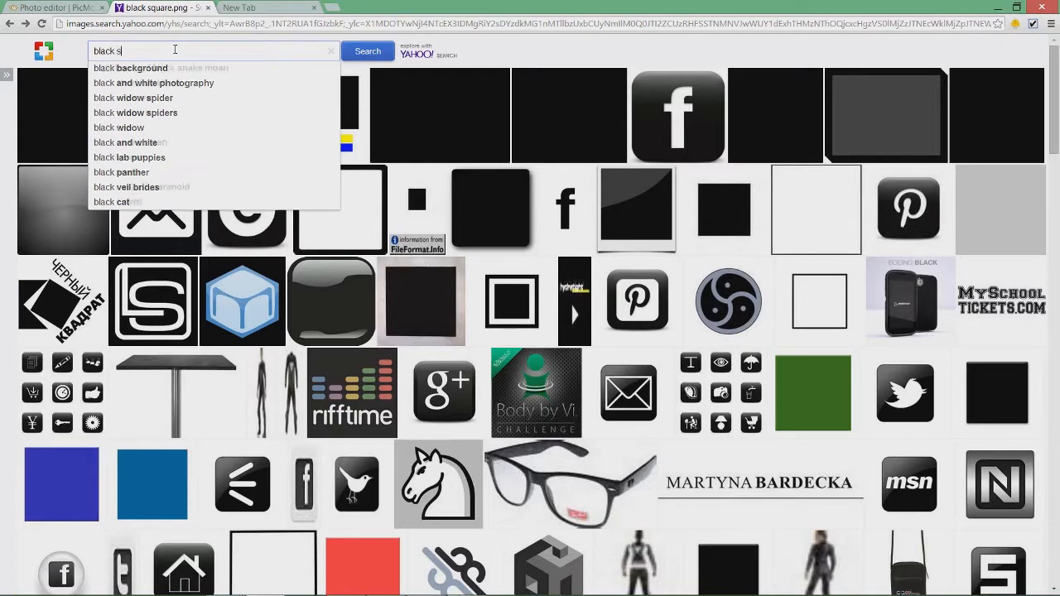
text(quare)
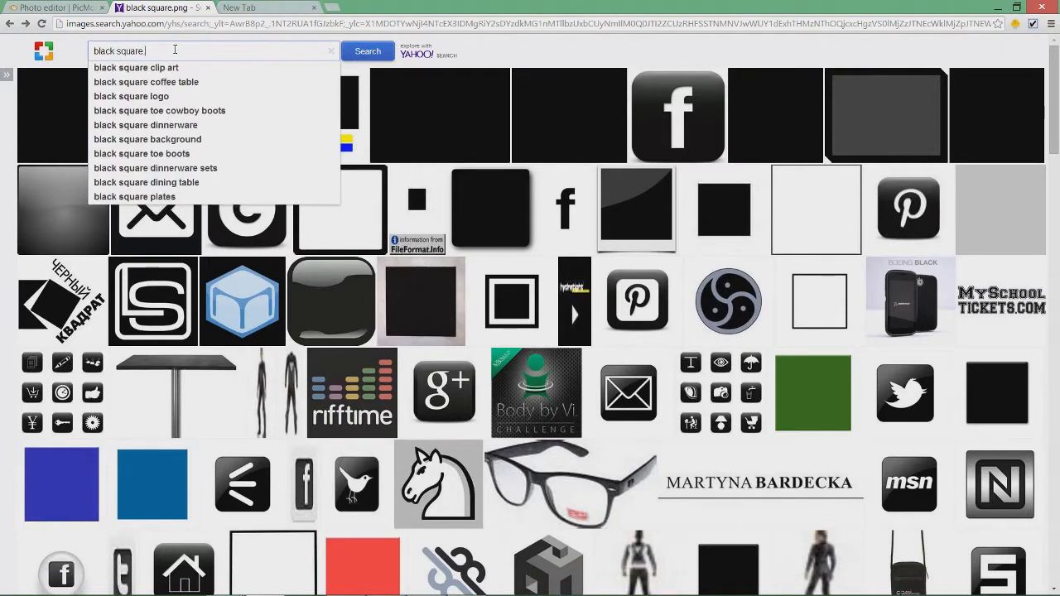
text( png)
key(Return)
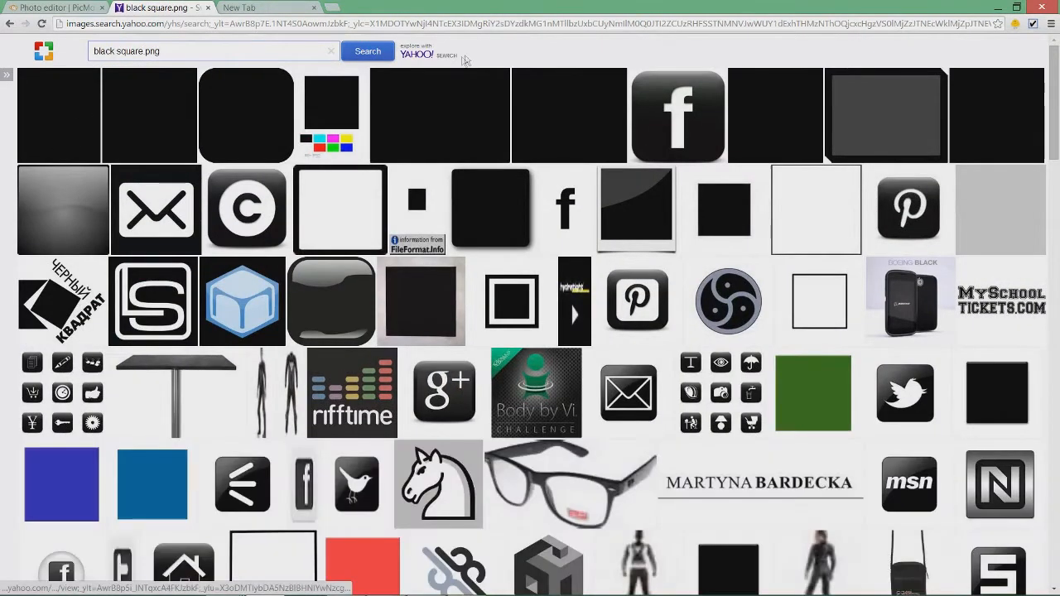
Save the glossy black crystal button image from the results as the PNG file square-black-crystal-button-hi.
click(357, 309)
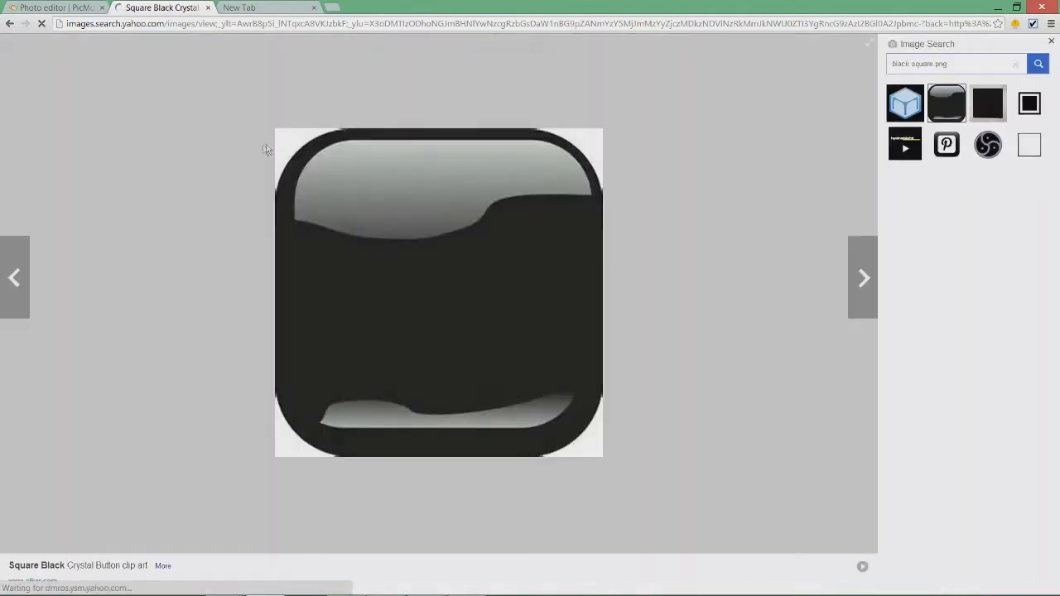
right_click(424, 283)
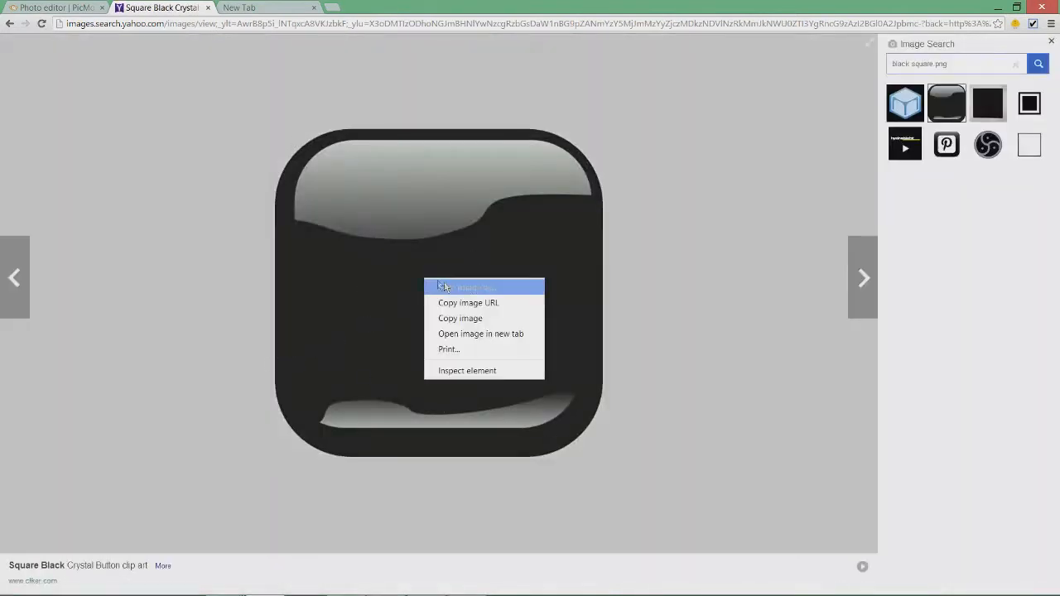
click(451, 288)
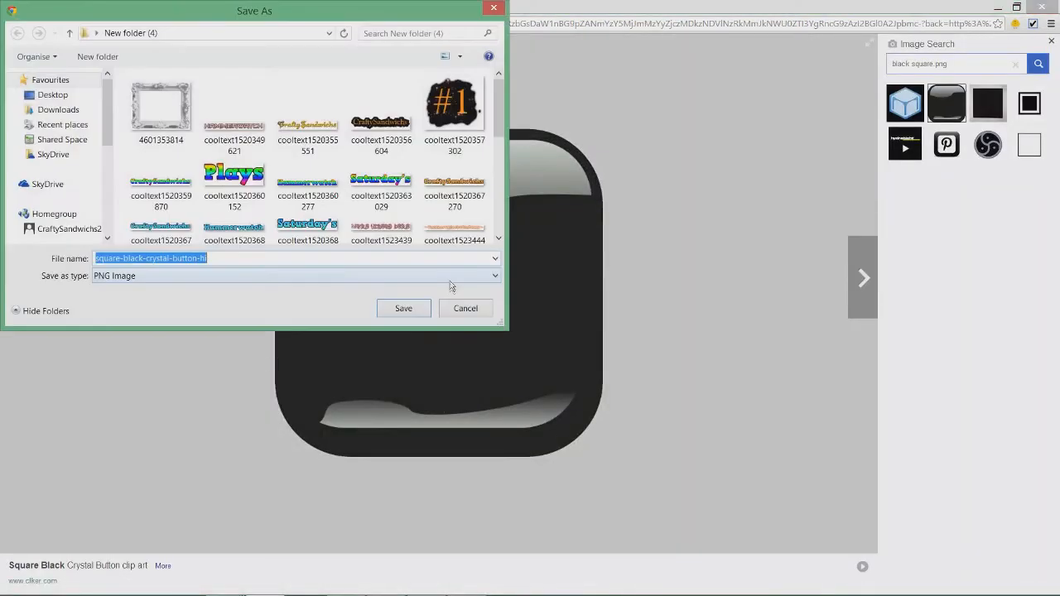
click(412, 310)
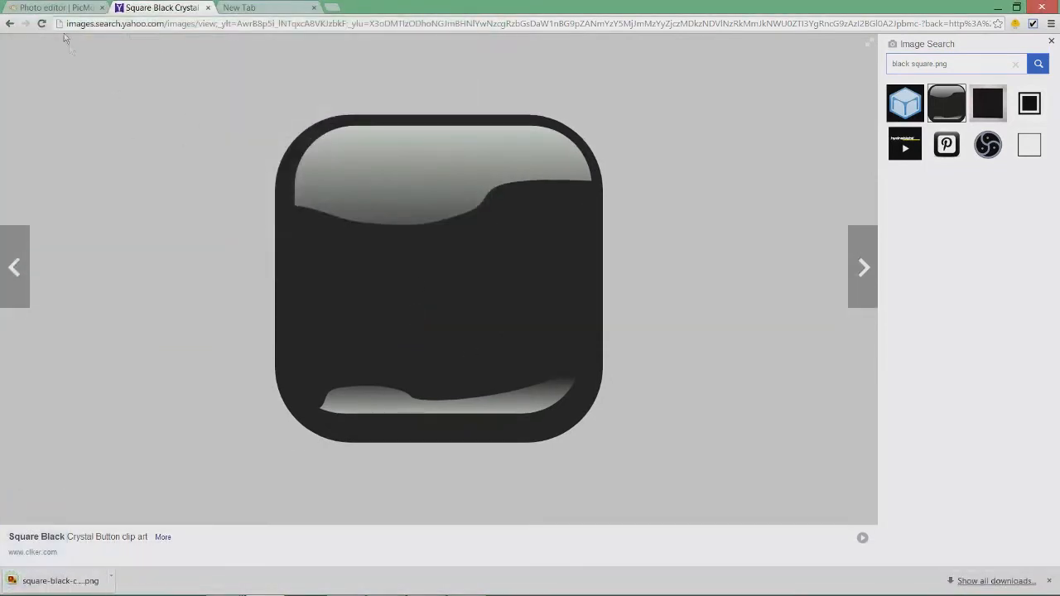
Return to PicMonkey and open the saved glossy black button image from New folder (4) for editing.
click(62, 8)
click(461, 138)
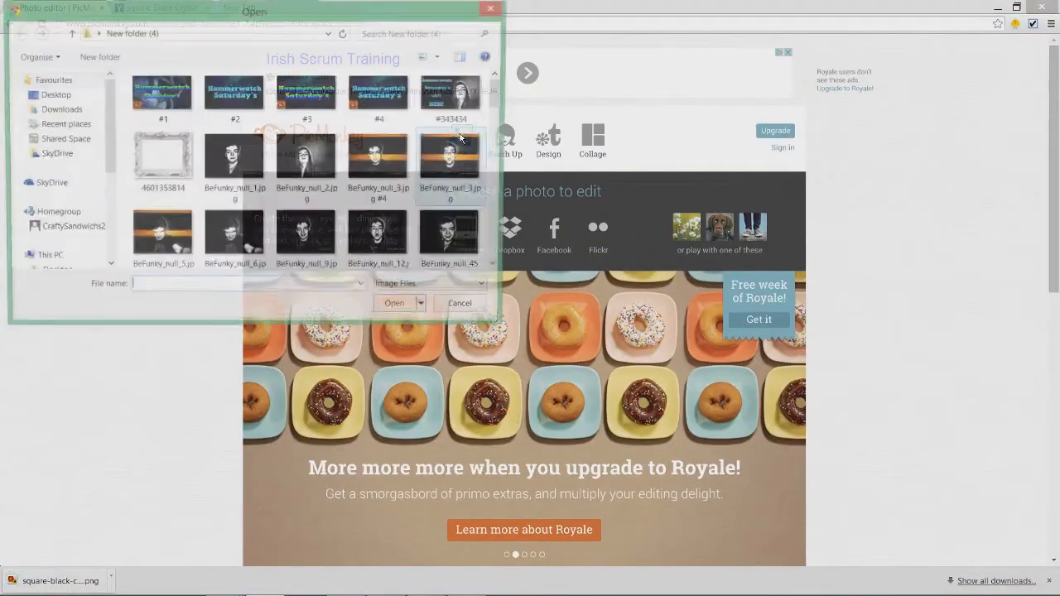
scroll(491, 135, down, 1)
drag(491, 131, 479, 252)
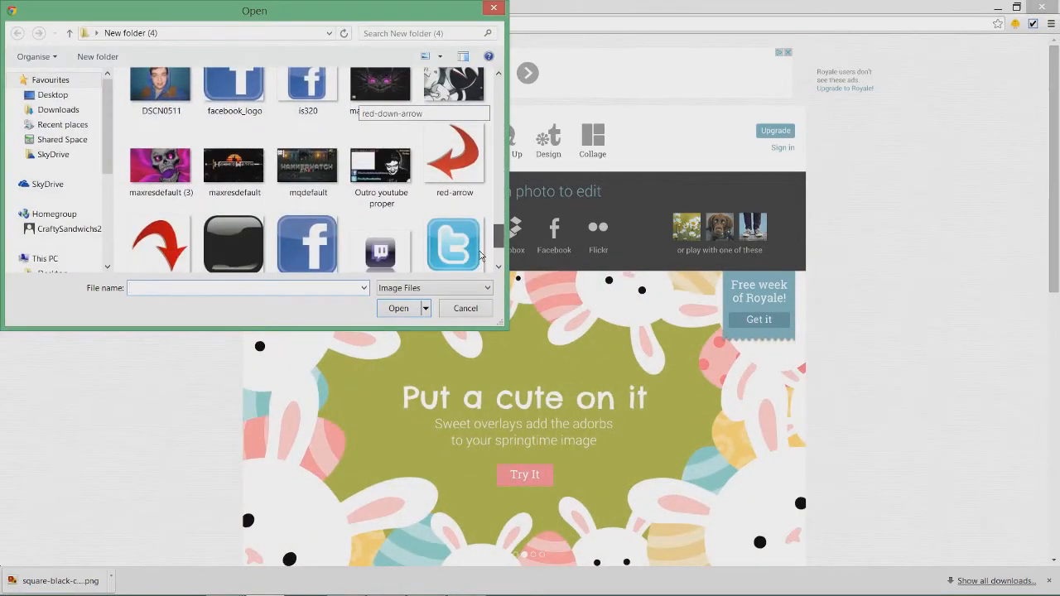
double_click(239, 236)
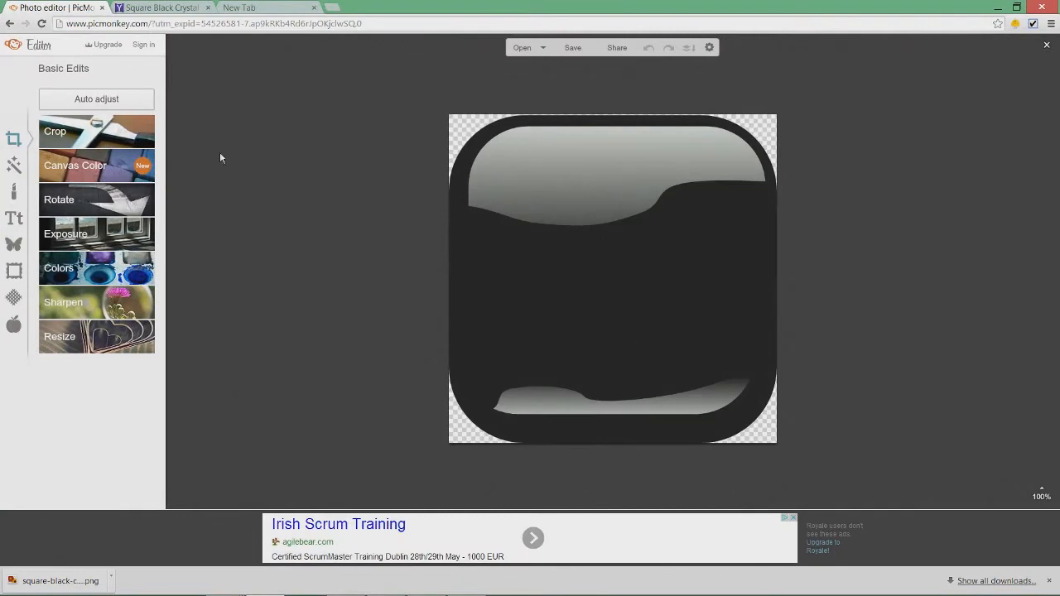
Preview resizing the glossy black button image to 1280 x 720 with Keep proportions switched off.
click(110, 340)
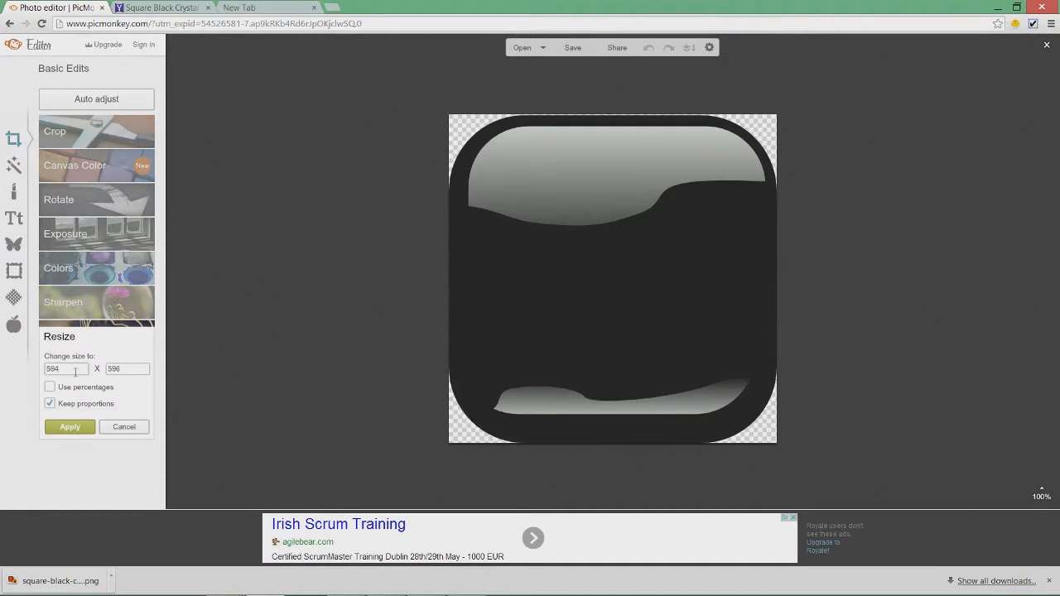
text(12)
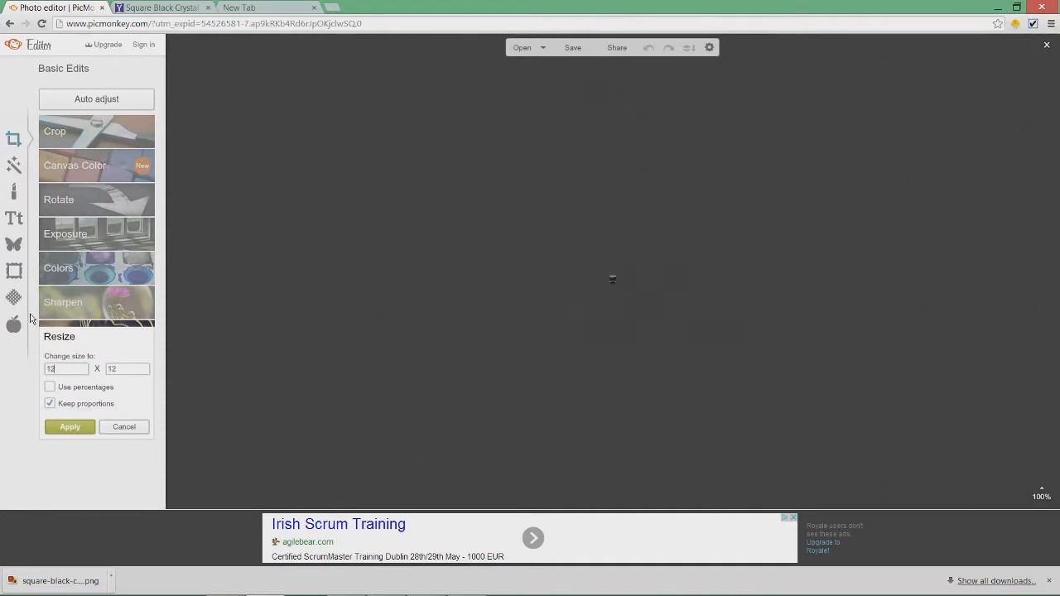
text(80)
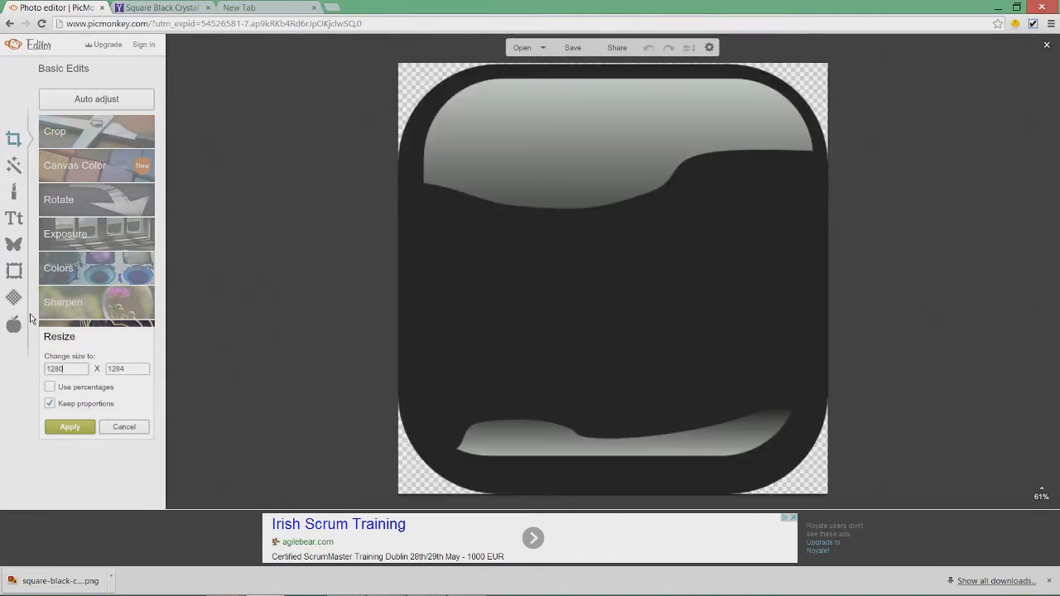
click(50, 404)
double_click(137, 368)
text(720)
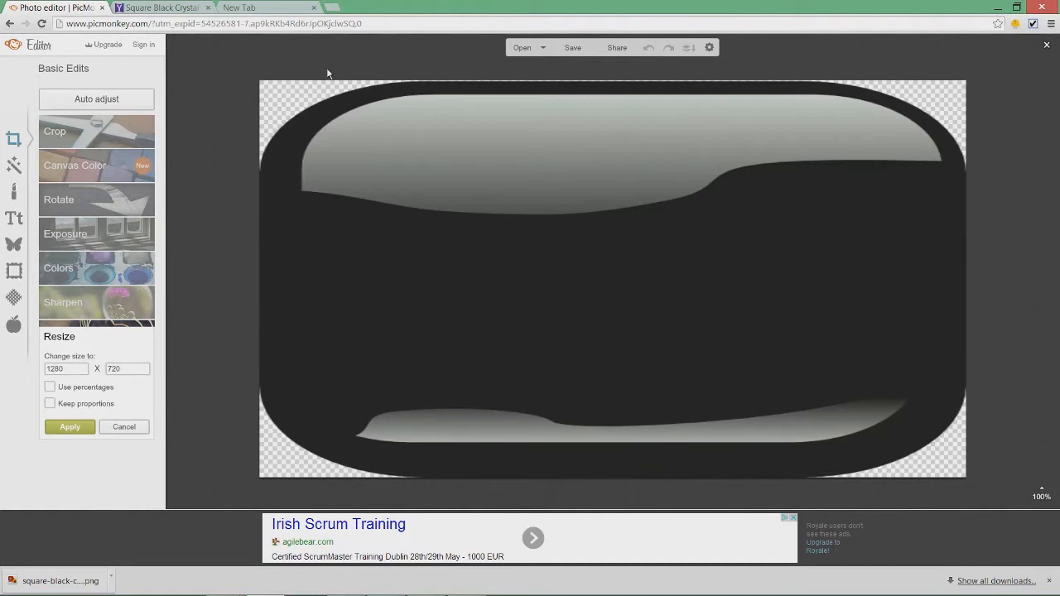
Discard the unsaved changes and open the plain black.square image instead.
click(514, 47)
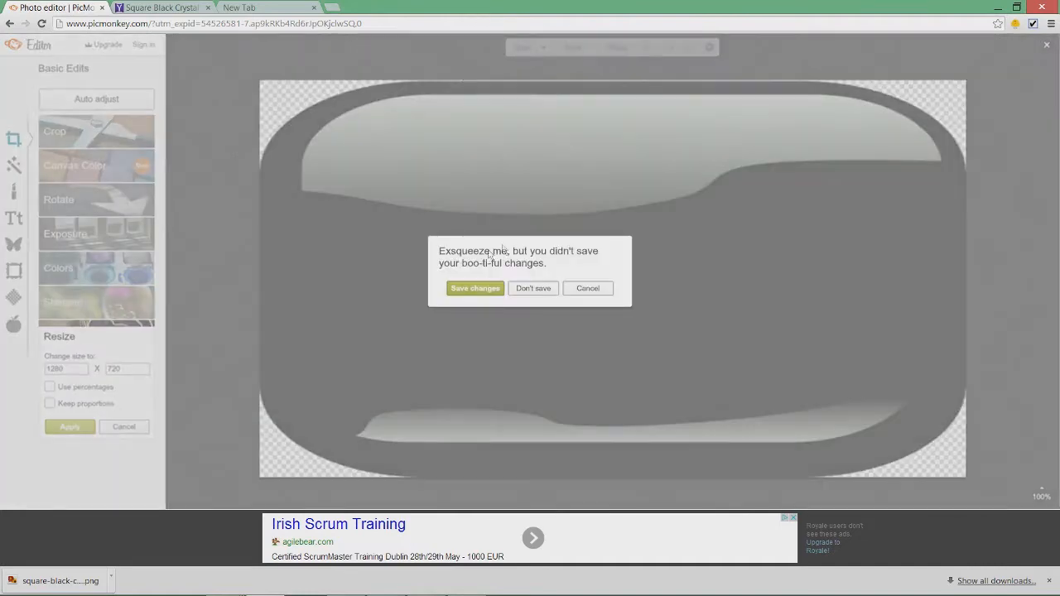
click(533, 287)
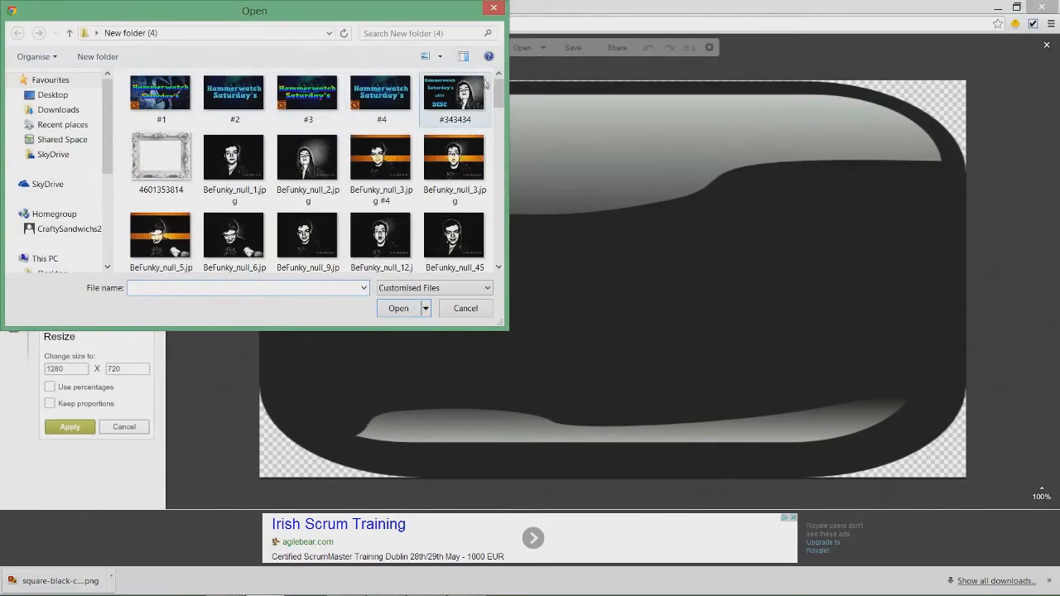
mouse_move(499, 92)
mouse_down()
mouse_move(505, 158)
mouse_move(497, 107)
mouse_up()
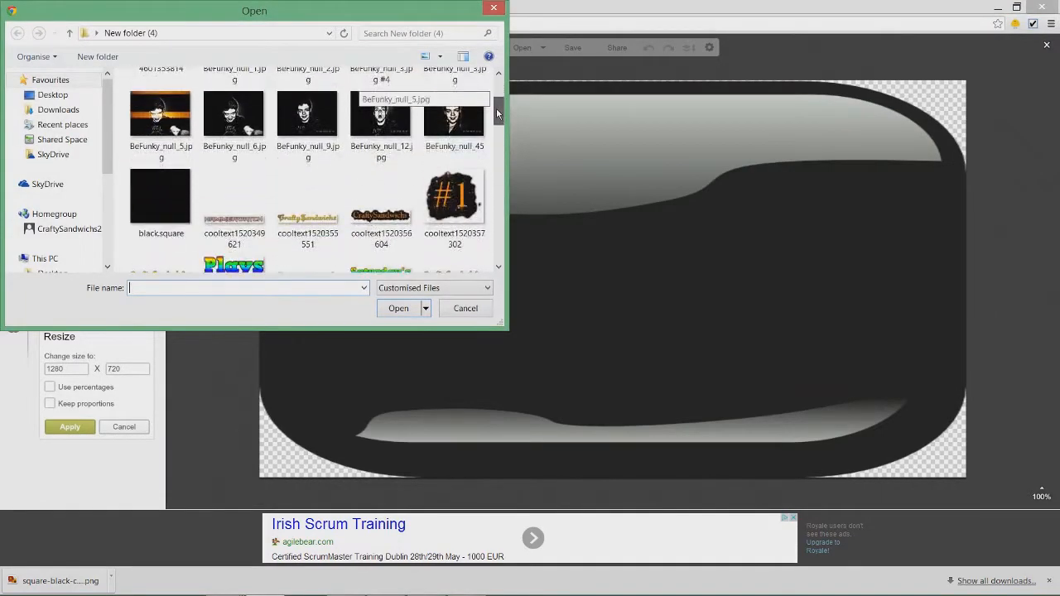
double_click(178, 180)
Resize the plain black square to 1280 x 720 without keeping its proportions and apply the change.
click(71, 351)
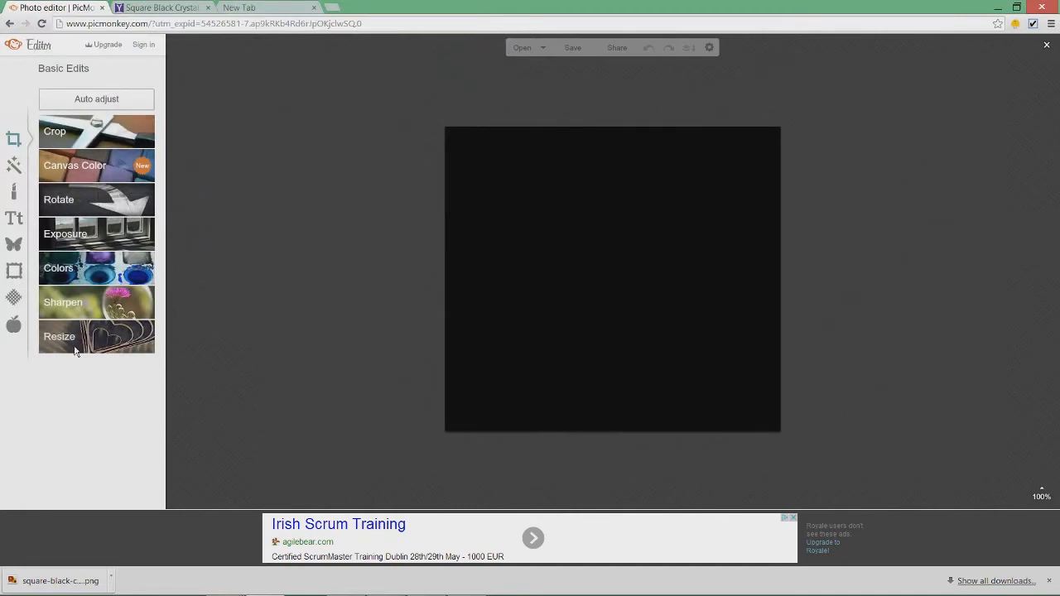
text(1280)
key(Tab)
text(720)
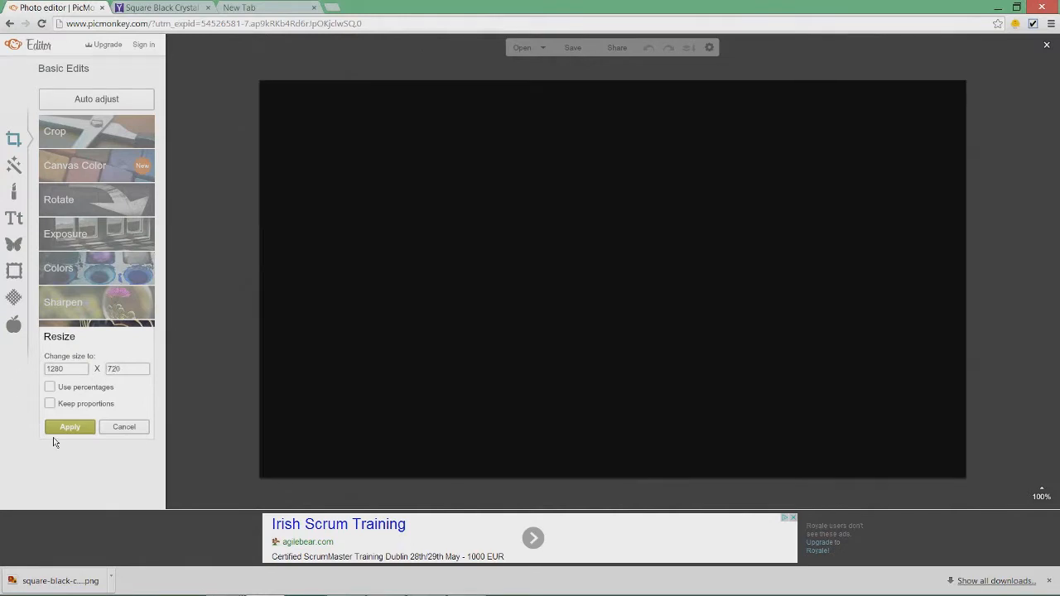
click(68, 427)
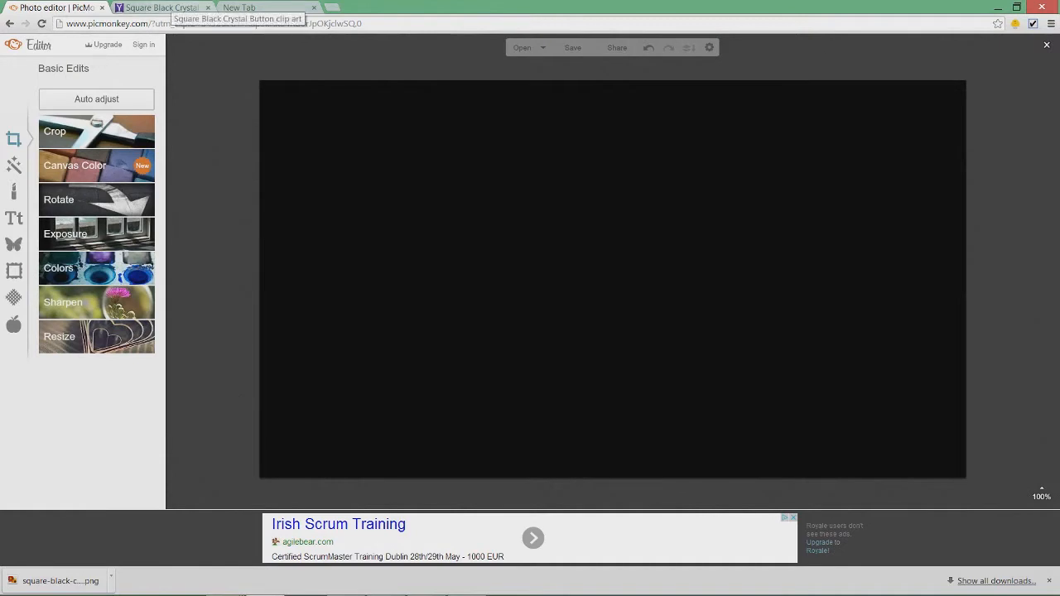
Go back to the Yahoo image results and search for "facebook icon".
click(178, 7)
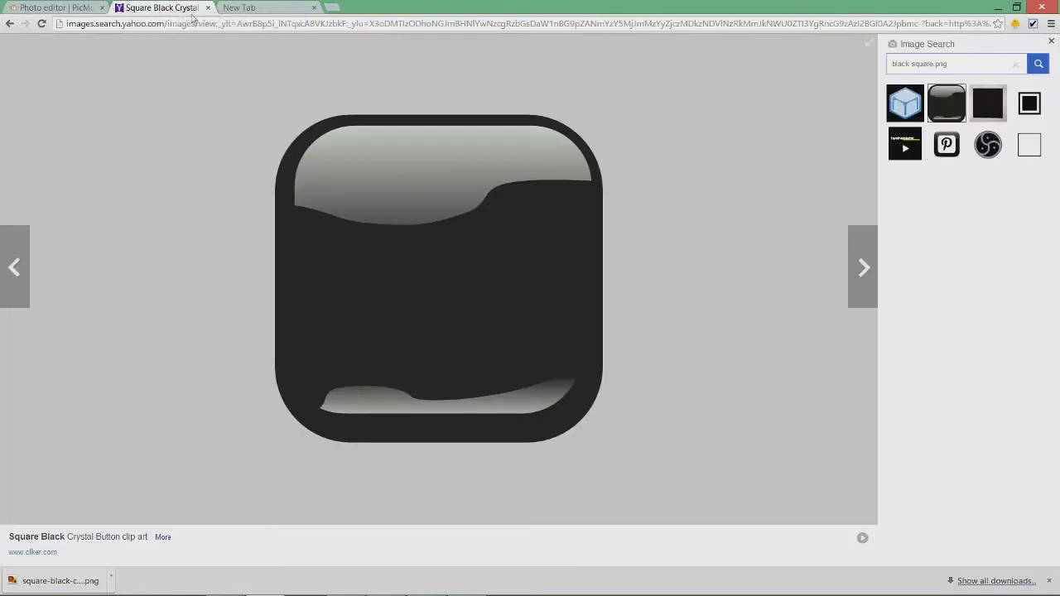
click(9, 23)
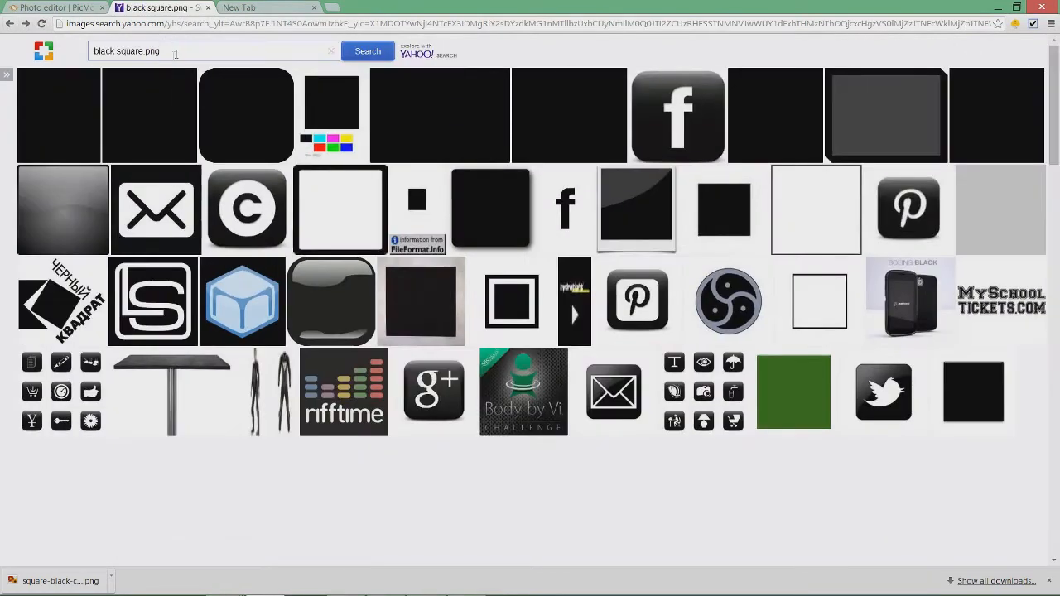
text(fac)
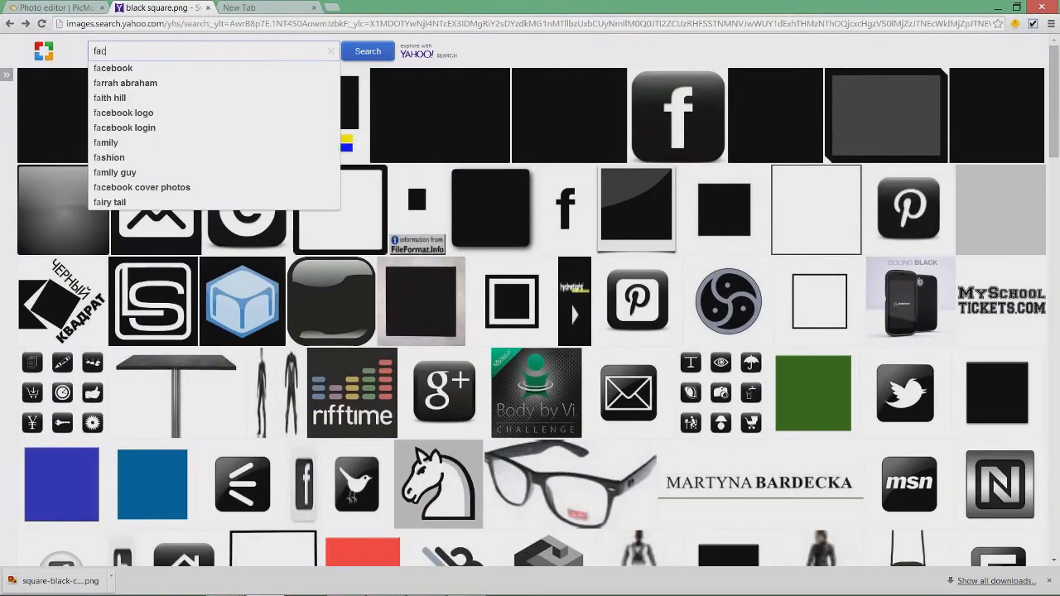
text(ebook i)
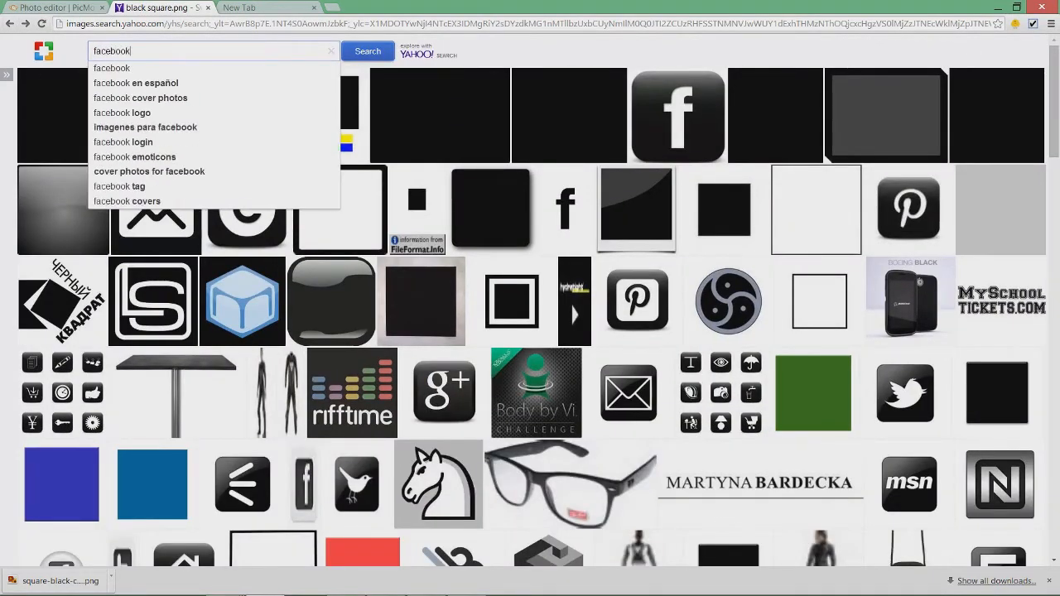
text(con)
key(Return)
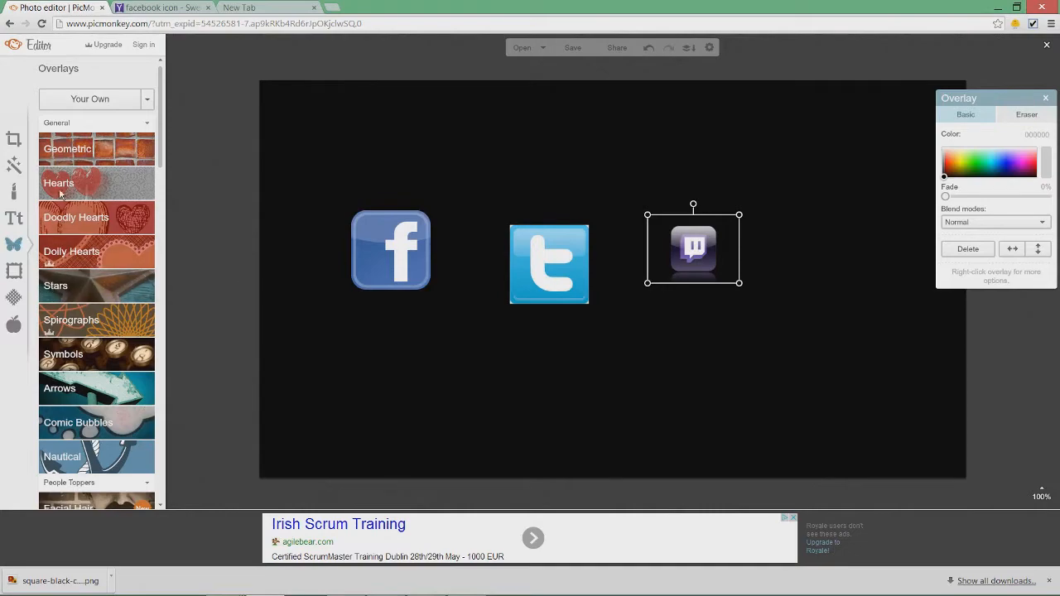
click(86, 100)
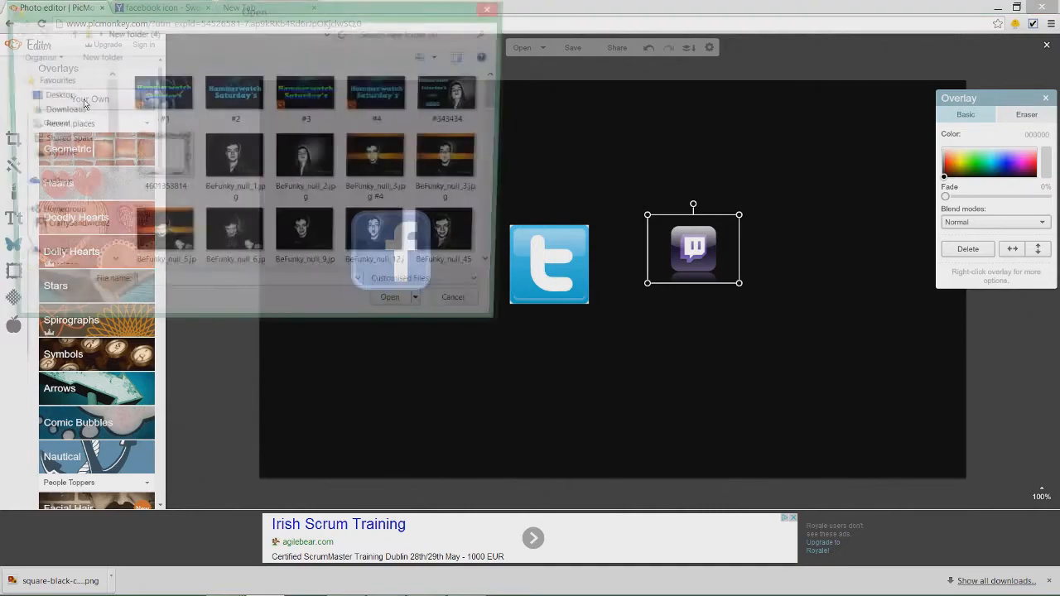
drag(499, 89, 523, 76)
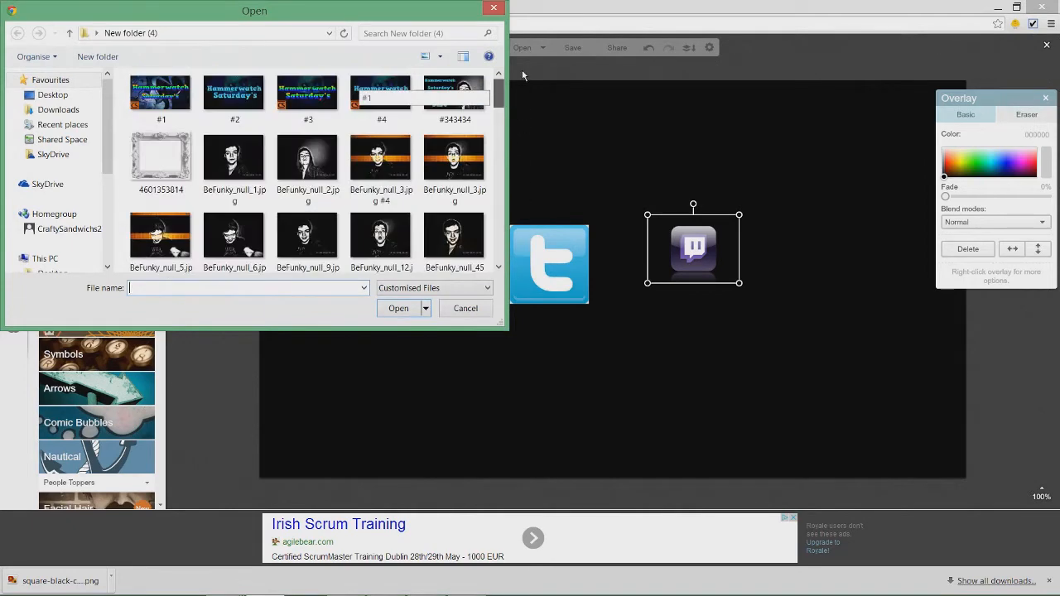
click(494, 9)
Shrink the Facebook icon overlay and move it to the canvas's left edge, a little below mid-height.
click(422, 219)
drag(428, 212, 412, 294)
drag(380, 262, 297, 319)
Shrink the Twitter icon overlay to about the Facebook icon's size and place it directly below the Facebook icon.
click(518, 294)
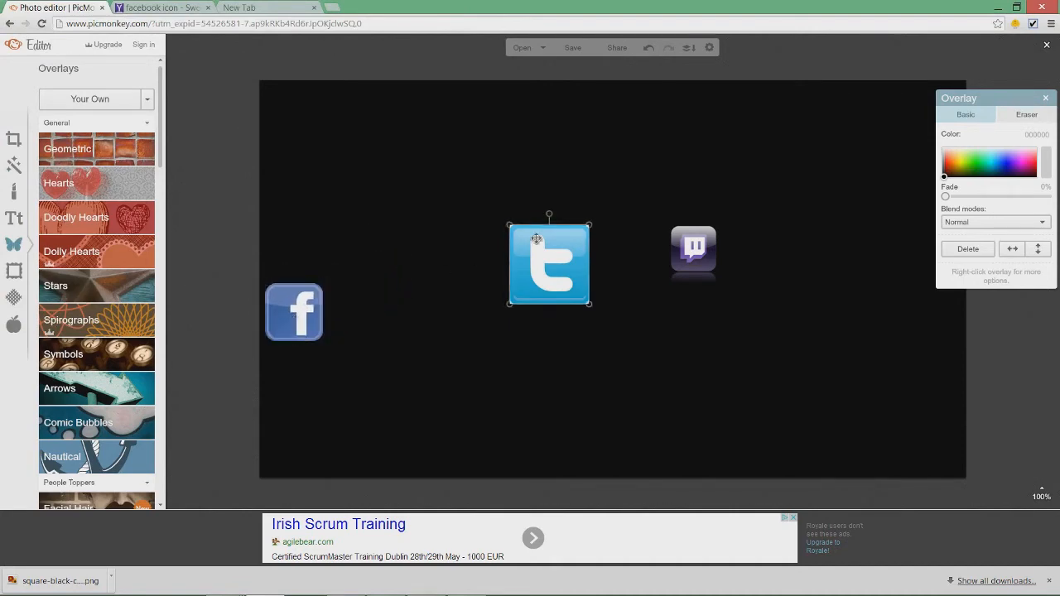
drag(508, 305, 586, 308)
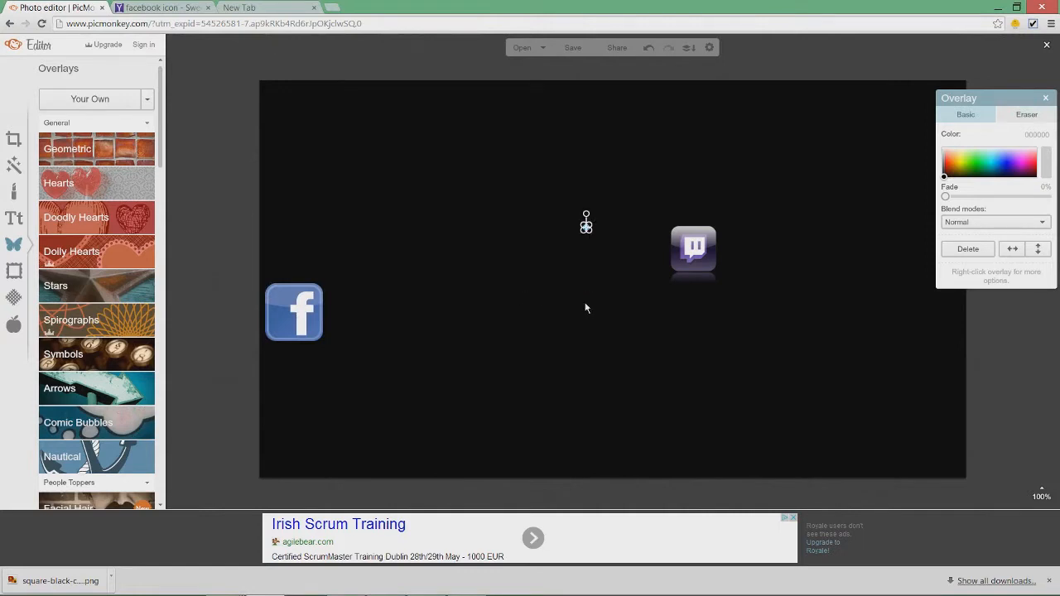
drag(584, 232, 290, 379)
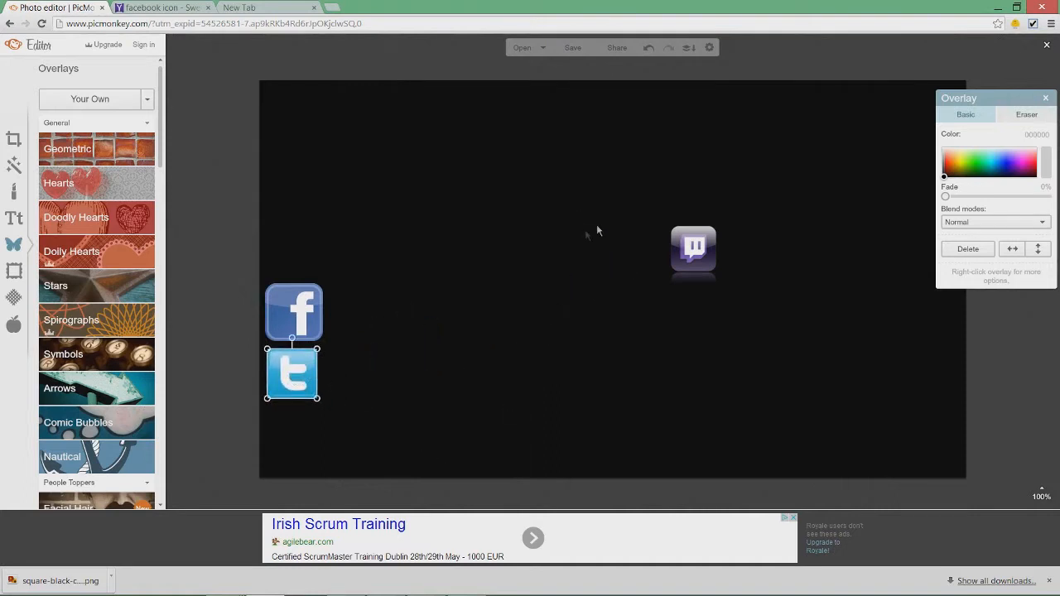
Move the Twitch icon below the Twitter icon and nudge the Twitter icon into line with the column.
drag(696, 252, 298, 439)
click(303, 377)
drag(303, 377, 305, 377)
Shrink the Facebook icon slightly to match the Twitter icon and nudge the Twitch icon to align the column.
click(283, 323)
drag(322, 342, 298, 321)
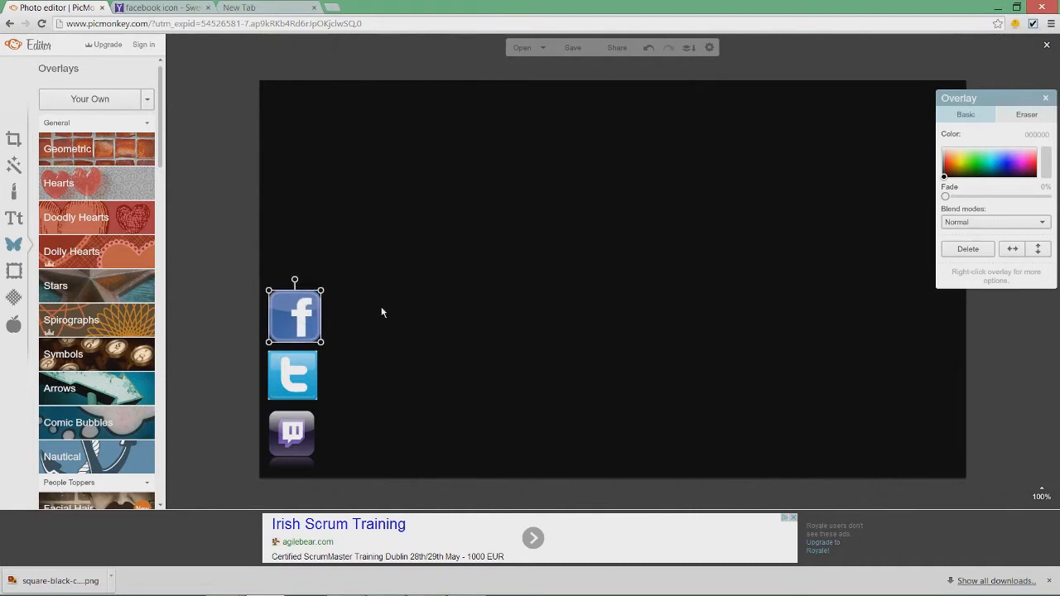
click(362, 398)
drag(294, 439, 297, 440)
click(232, 376)
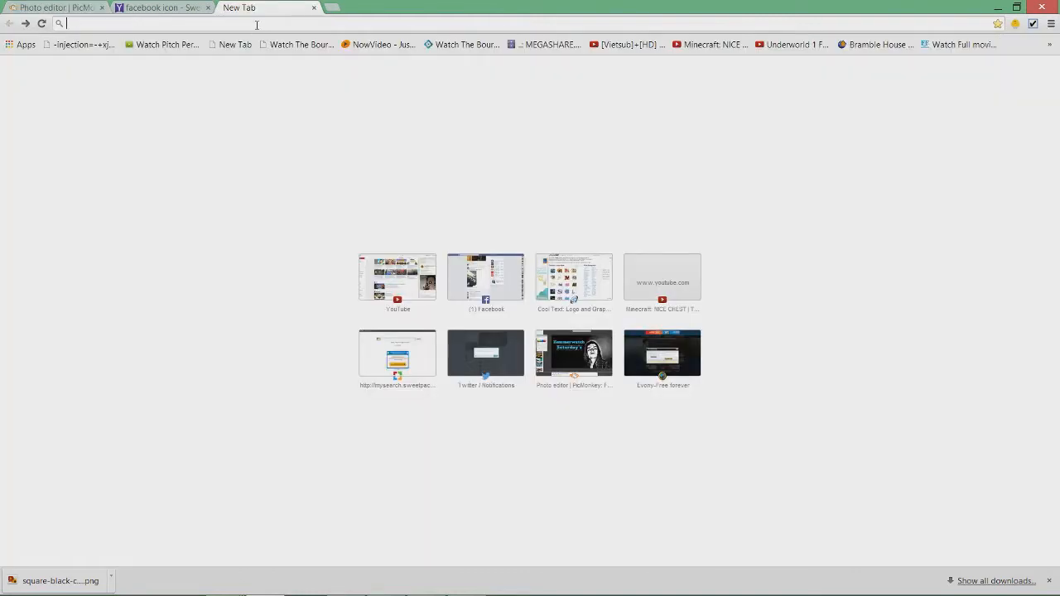
Go to cooltext.com and open the orange Outline (Keen) logo style for editing.
text(cooltext.com)
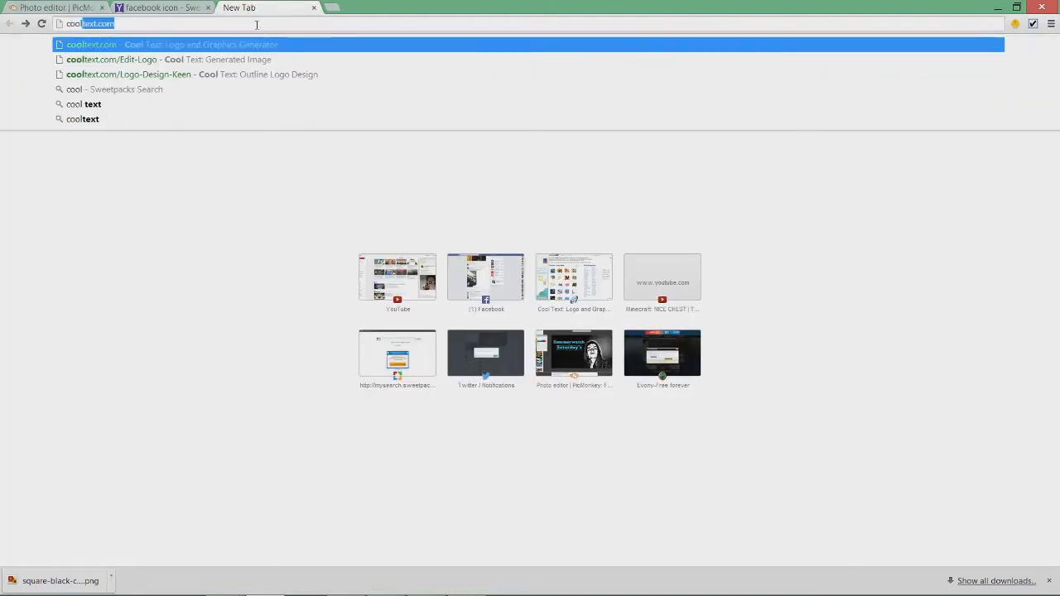
key(Return)
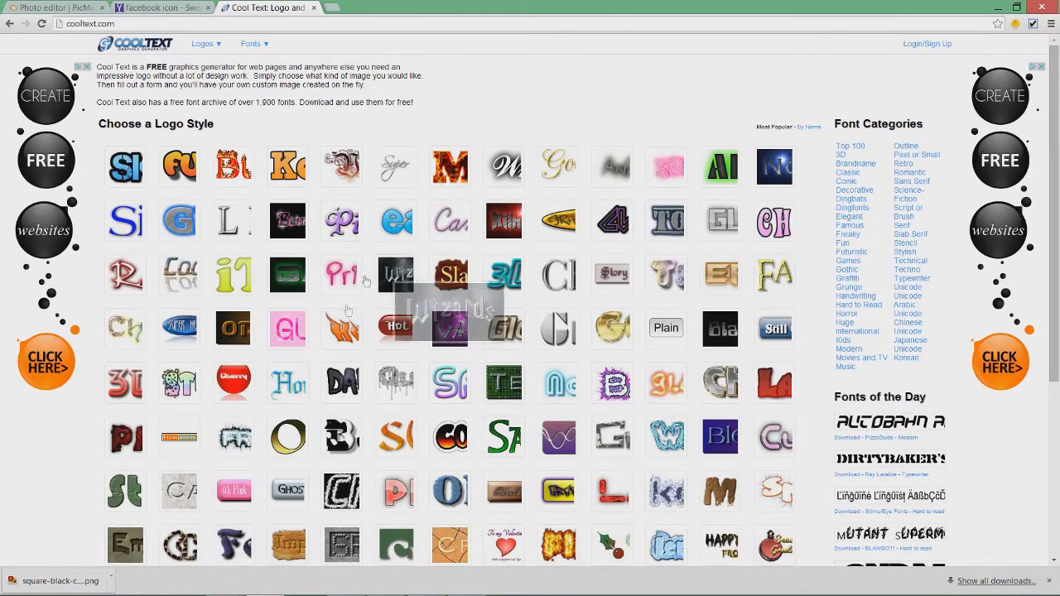
mouse_move(397, 489)
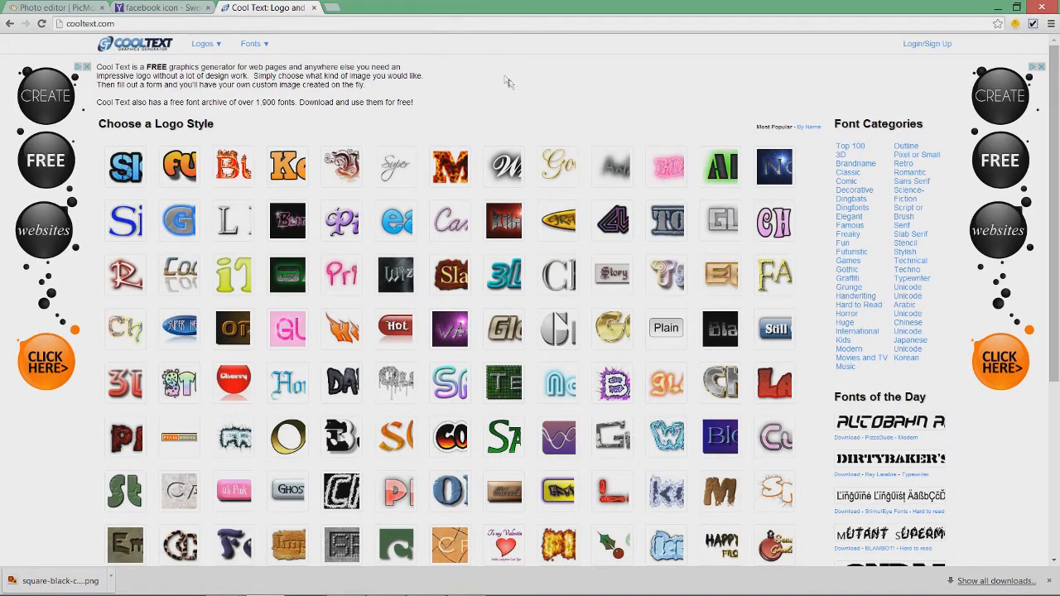
click(290, 166)
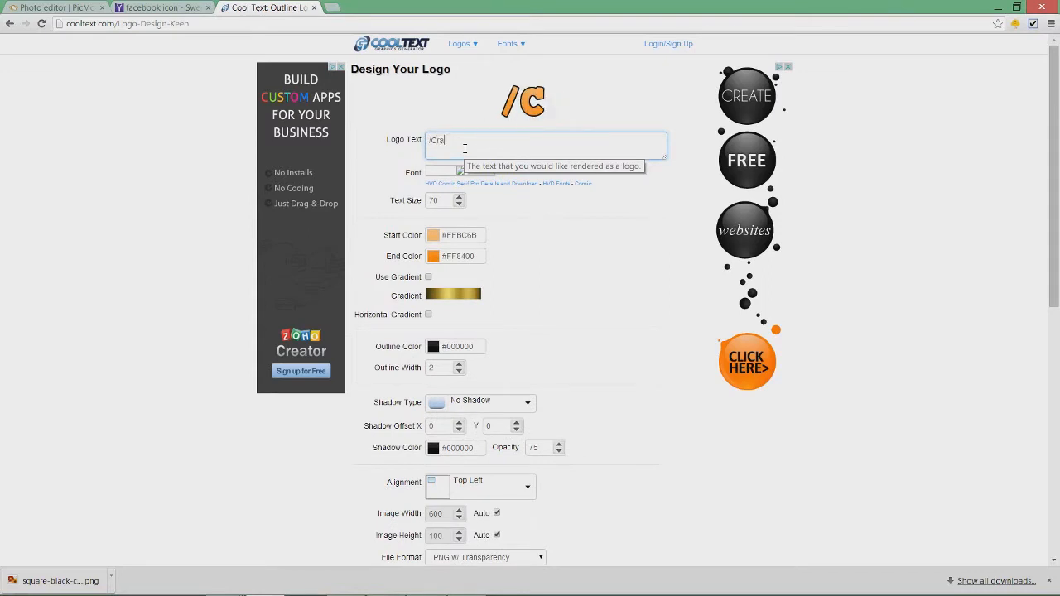
Generate a logo with the text "/CraftySandwichs", download the image and return to the PicMonkey editor.
text(Sandw)
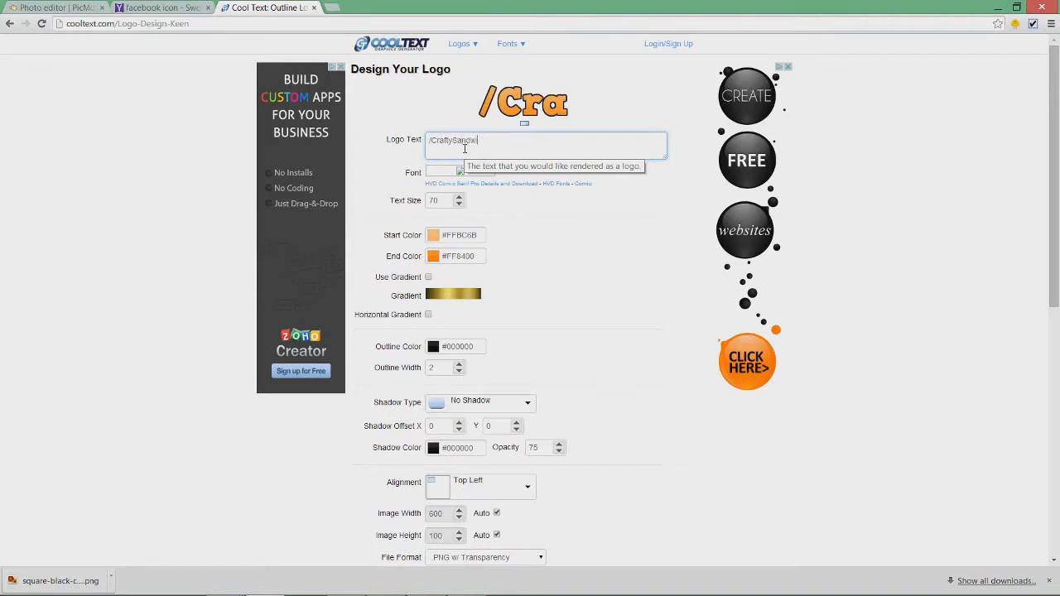
text(ichs)
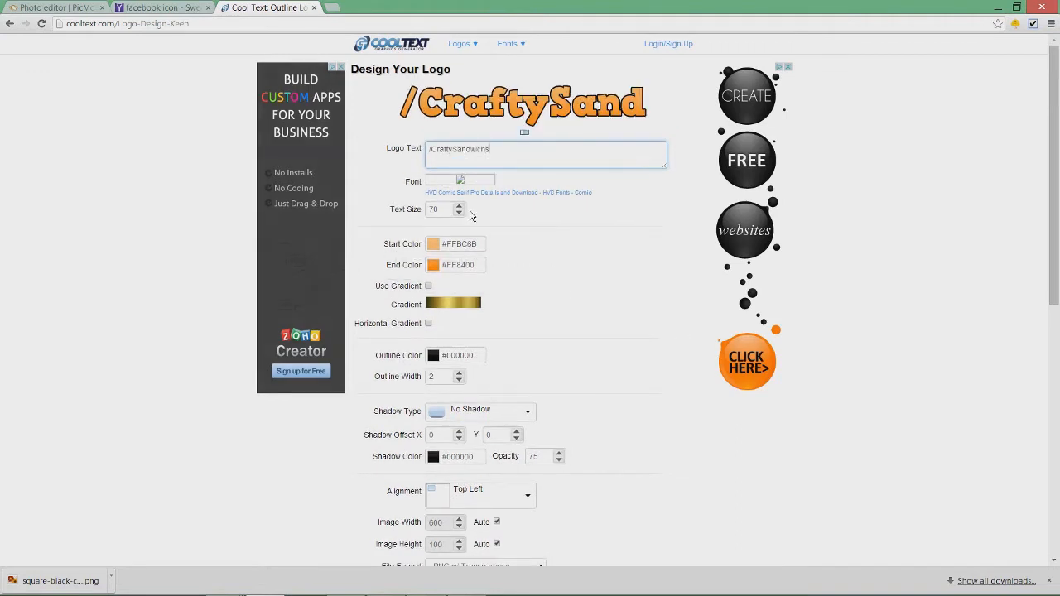
scroll(440, 351, down, 4)
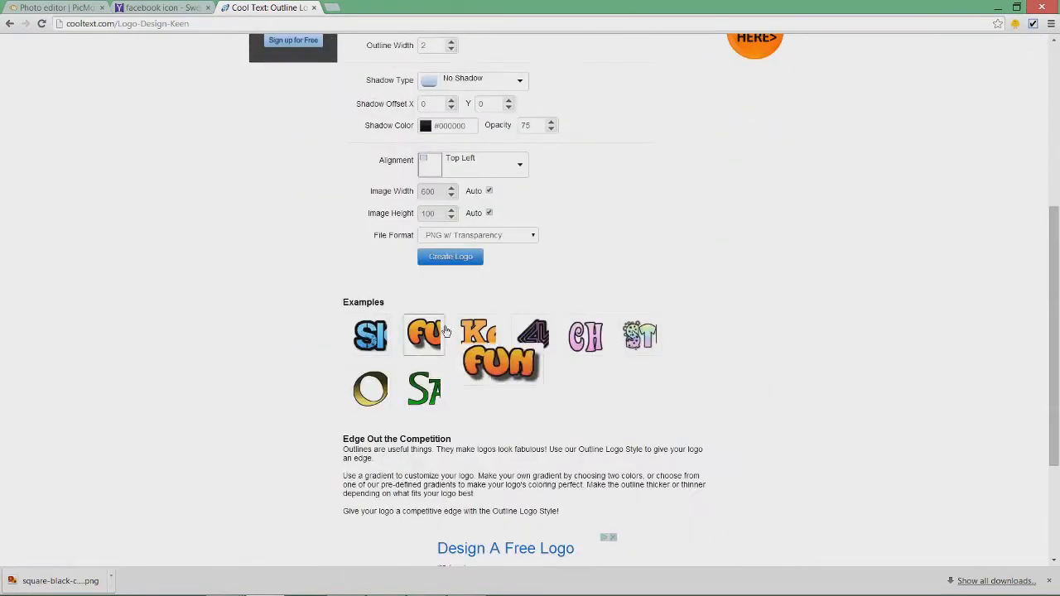
click(451, 258)
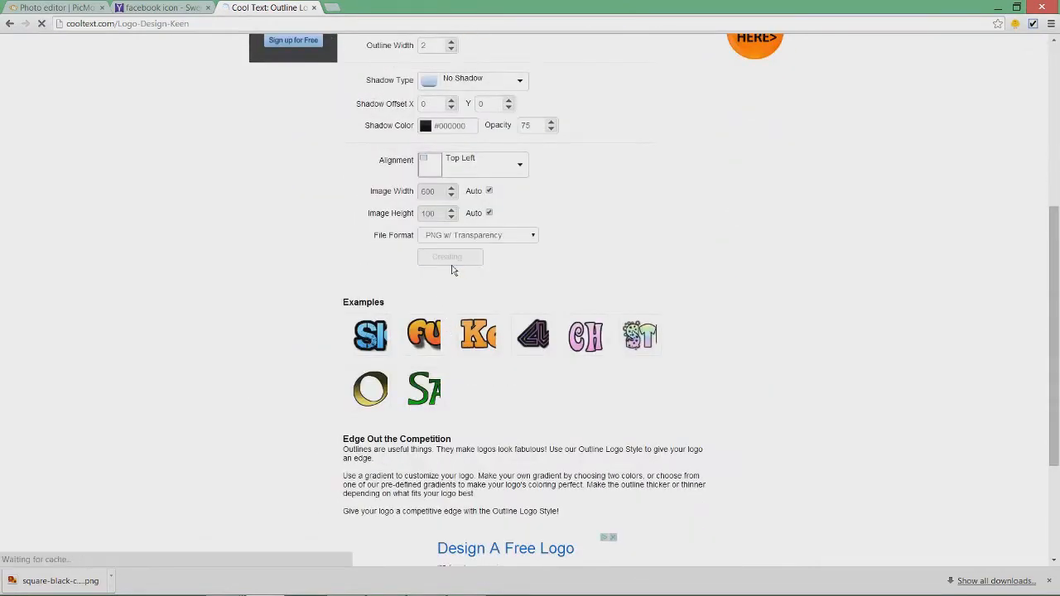
click(383, 127)
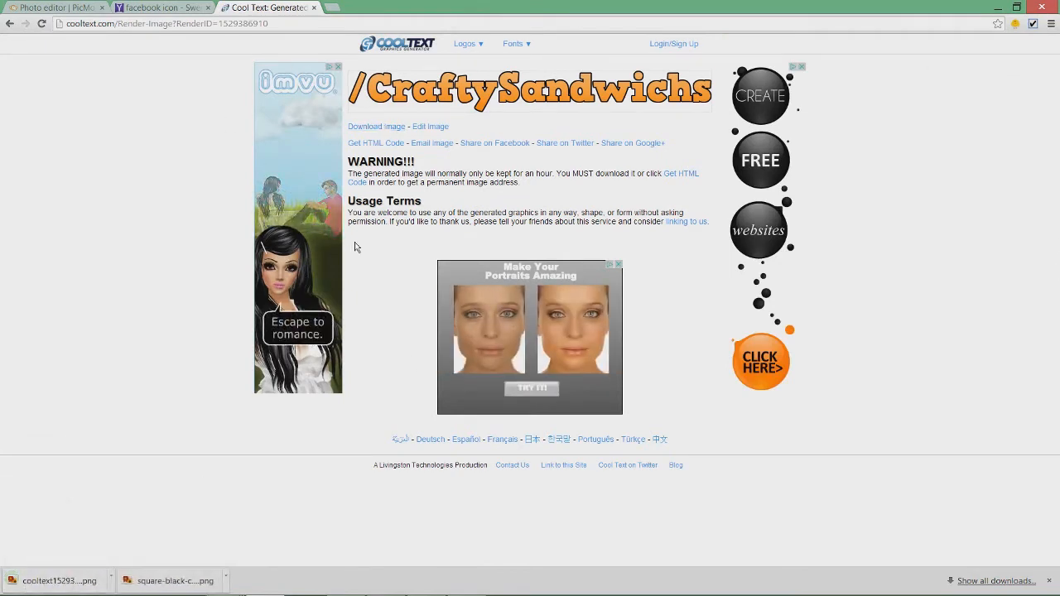
click(58, 7)
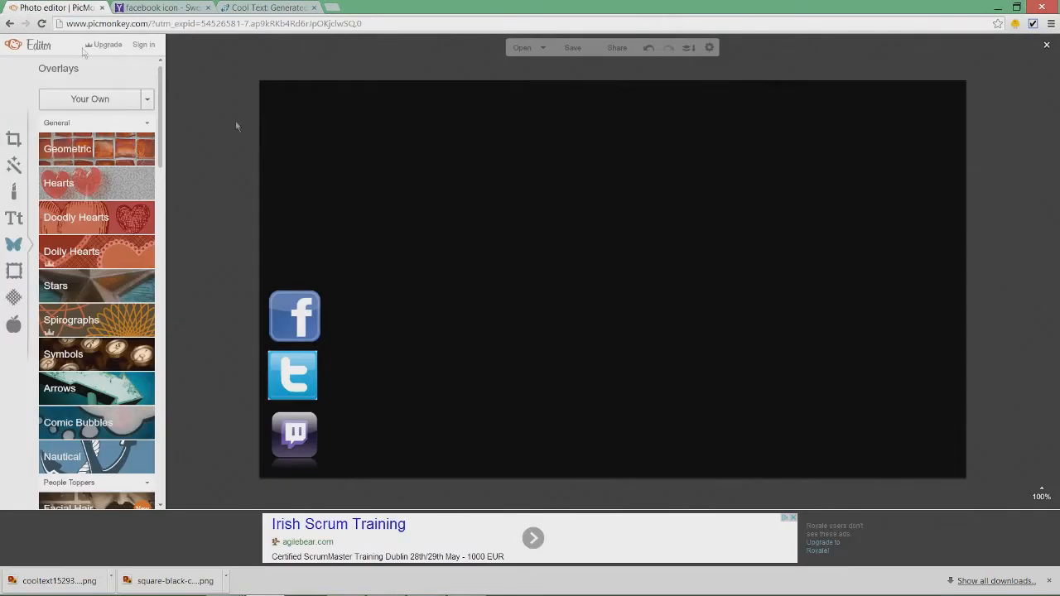
click(106, 107)
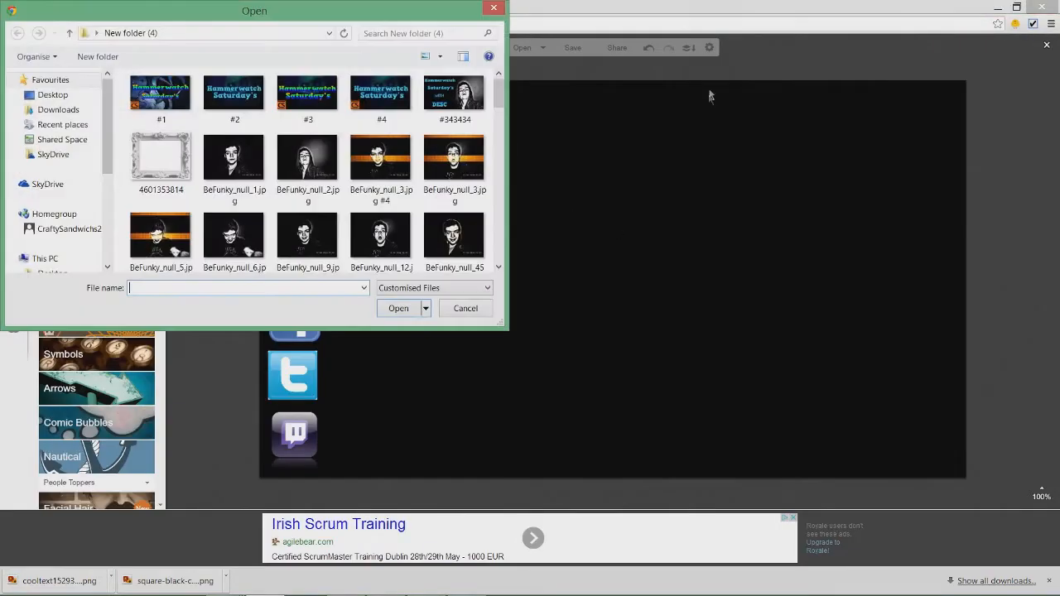
drag(503, 101, 499, 147)
double_click(381, 161)
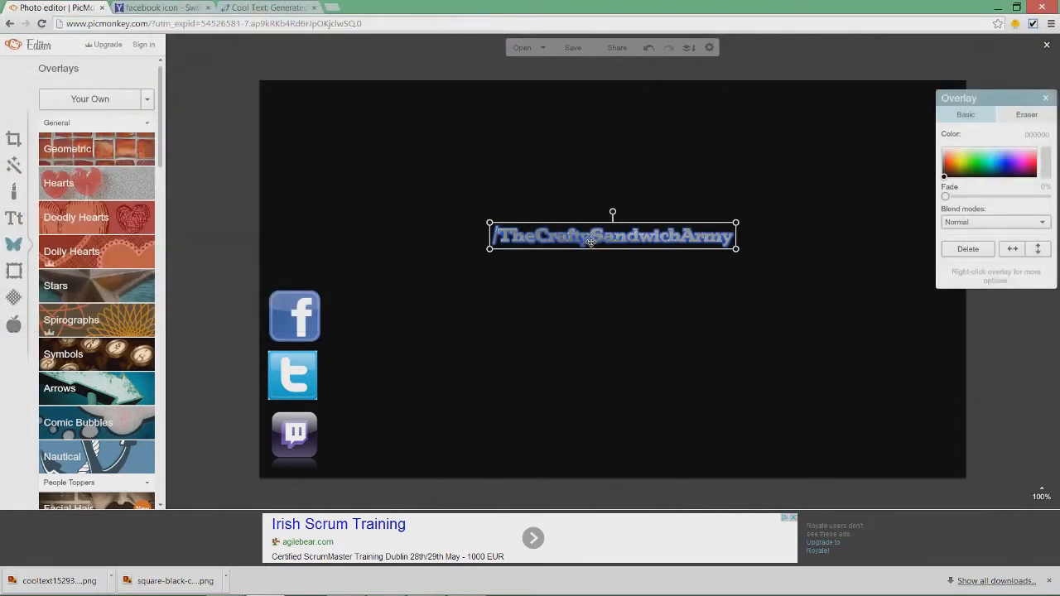
right_click(591, 240)
click(598, 253)
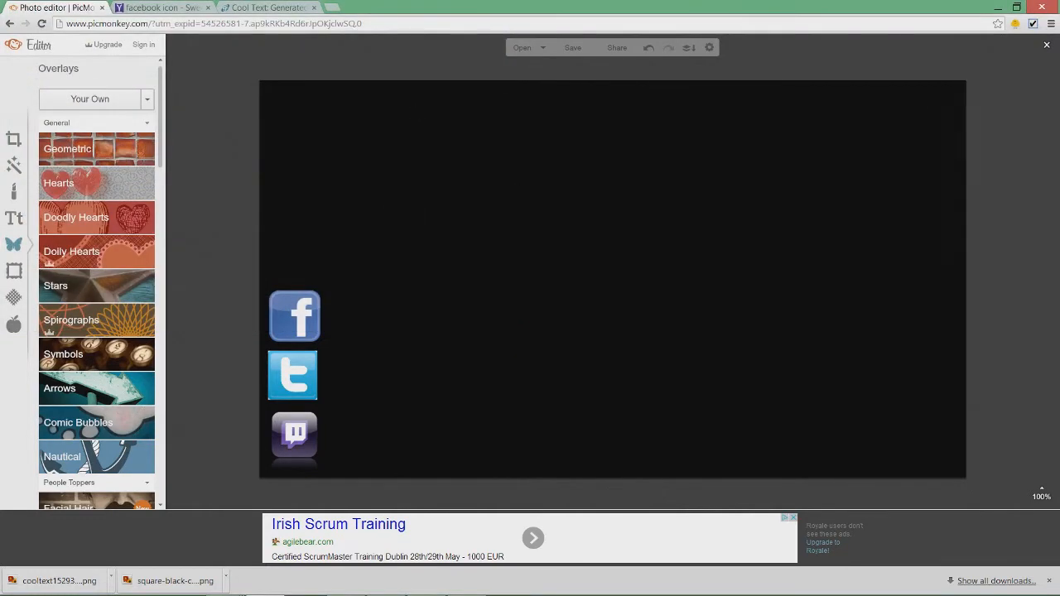
click(114, 97)
drag(501, 91, 501, 147)
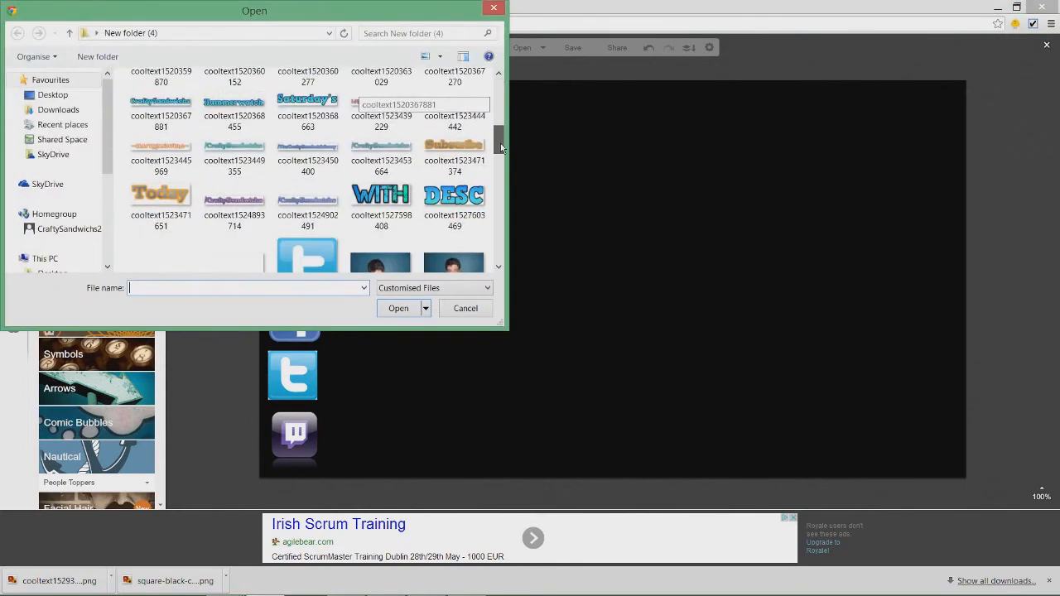
double_click(334, 177)
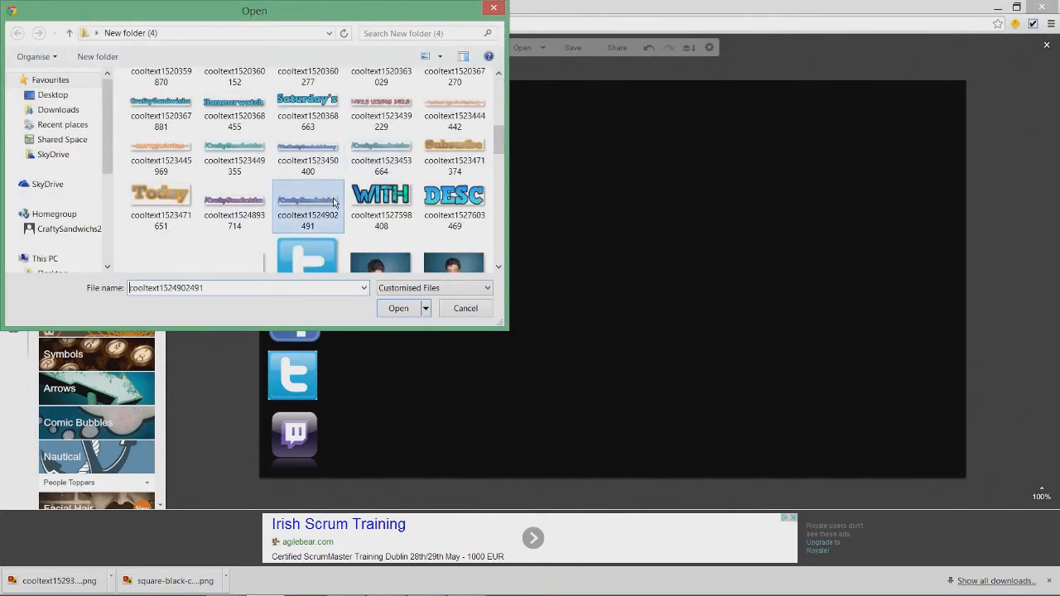
drag(573, 238, 401, 326)
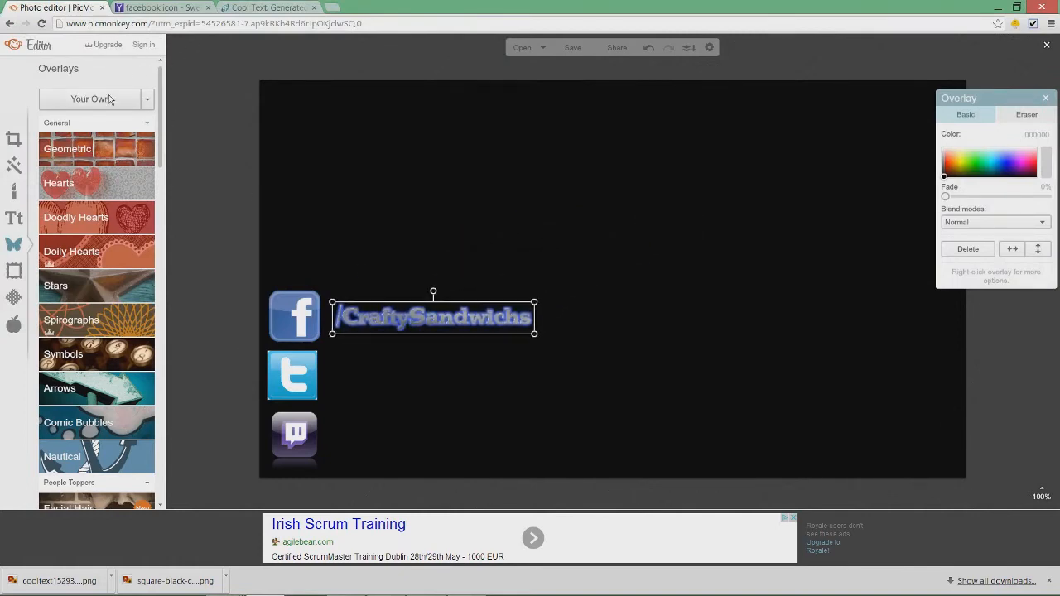
Switch to Cool Text, reopen the "/CraftySandwichs" logo for editing and set its start color to #1A1A1A.
click(263, 7)
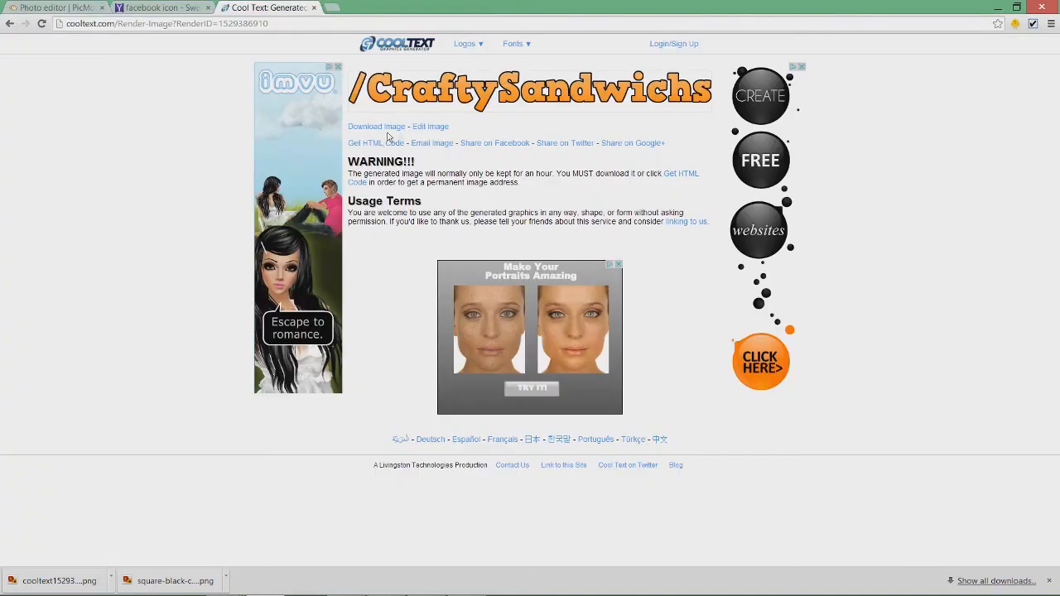
click(424, 128)
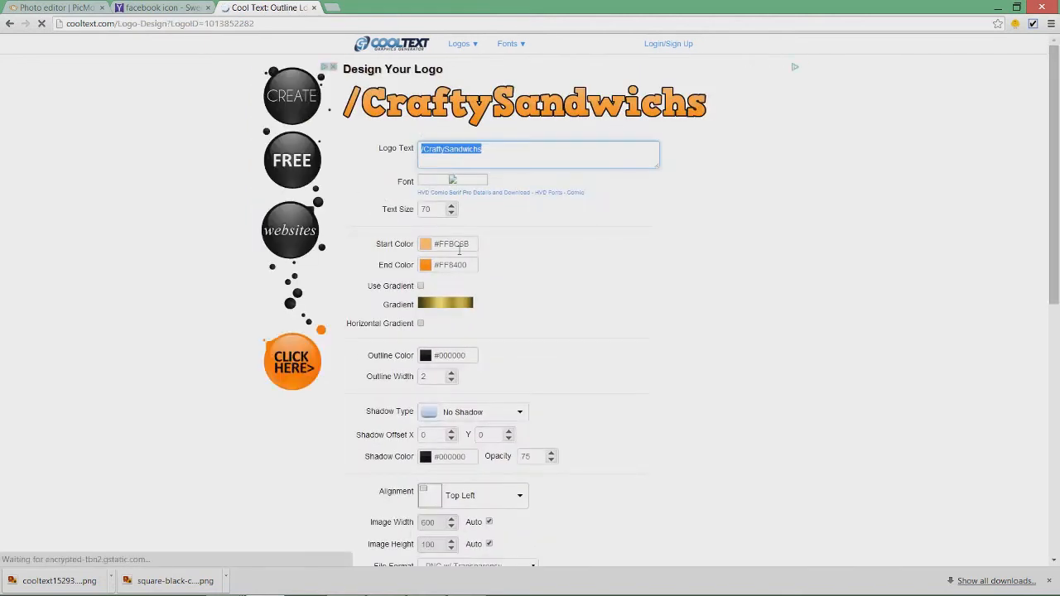
click(425, 244)
drag(473, 270, 415, 323)
drag(339, 266, 380, 277)
Set the logo's end color to red #ED0000.
click(426, 266)
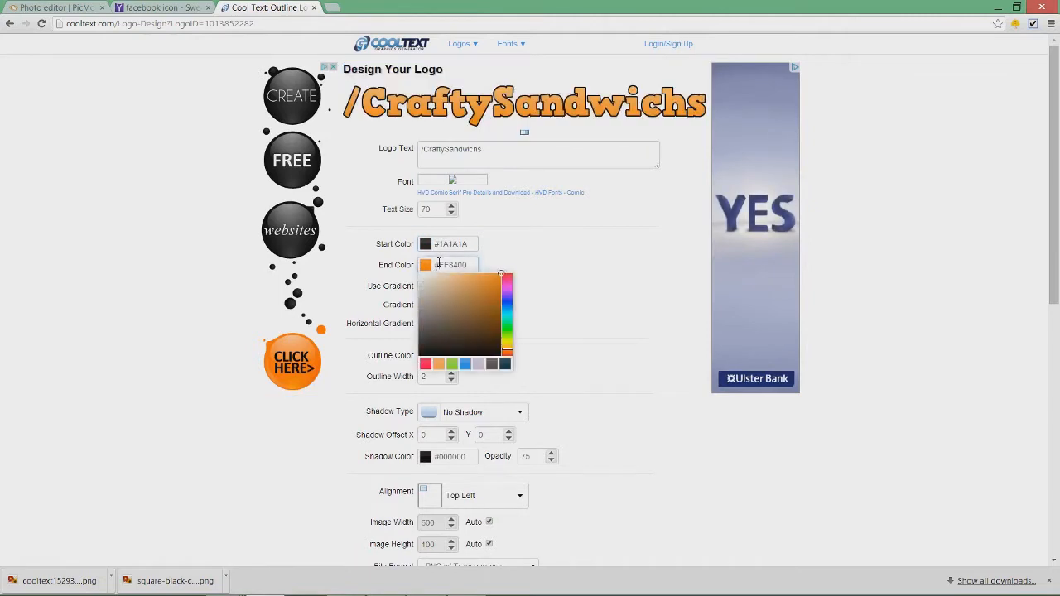
click(443, 366)
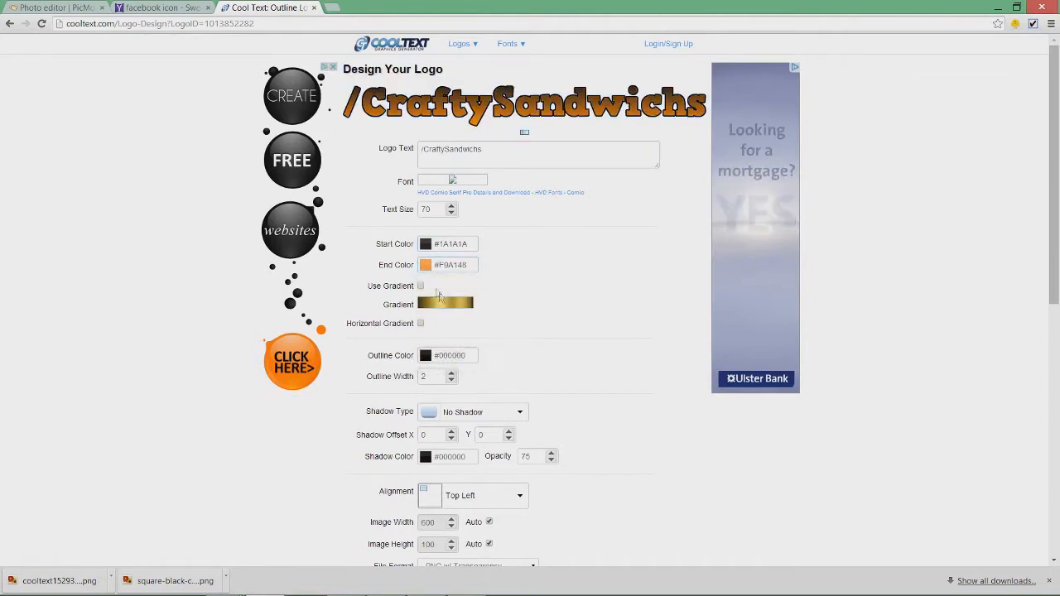
click(437, 263)
click(507, 278)
click(500, 280)
click(356, 269)
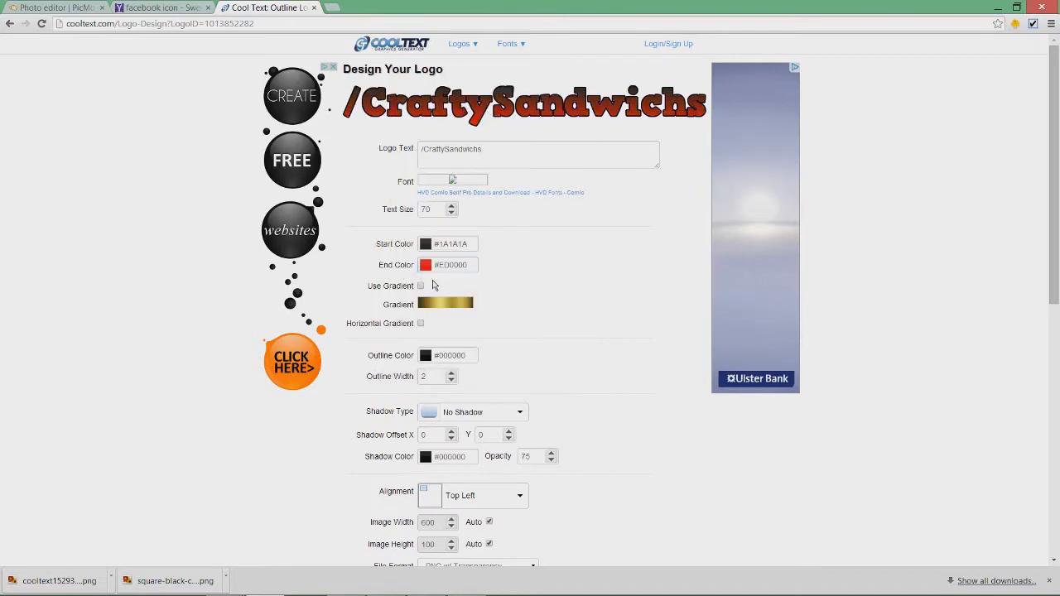
Apply the Pastels gradient to the logo.
click(428, 305)
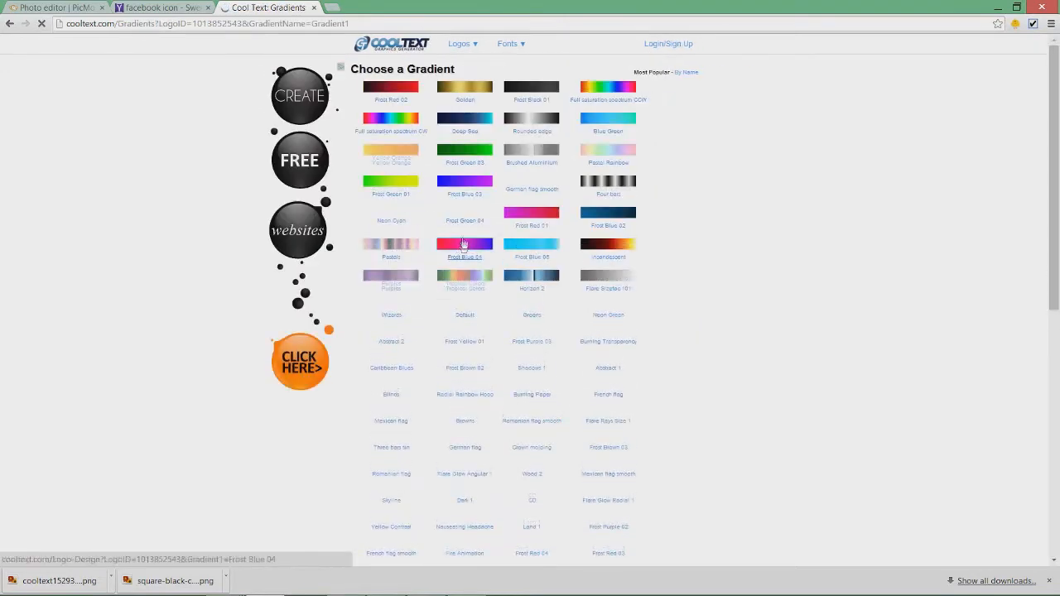
click(395, 246)
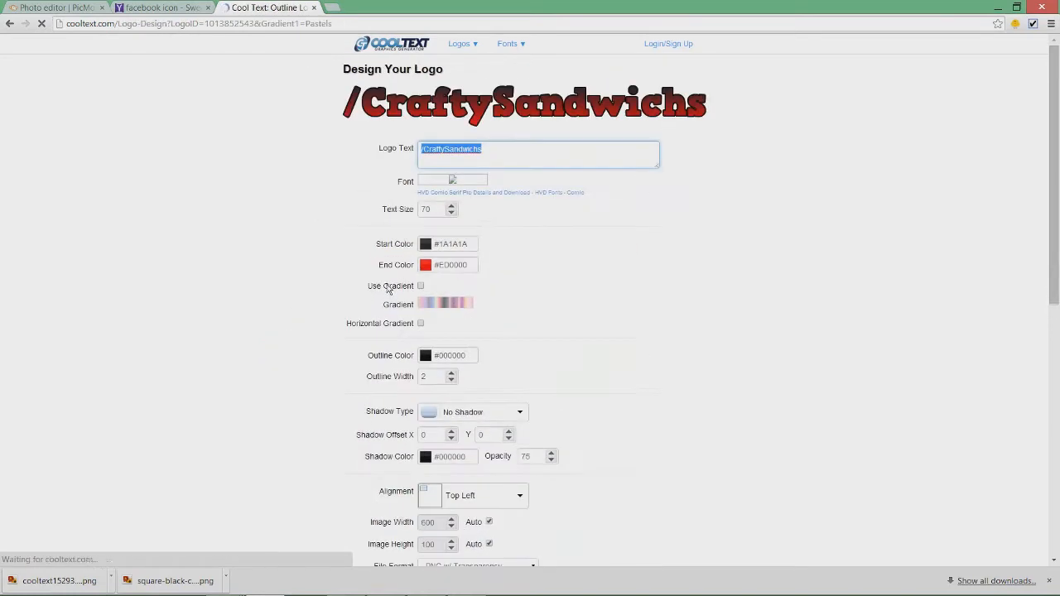
click(428, 292)
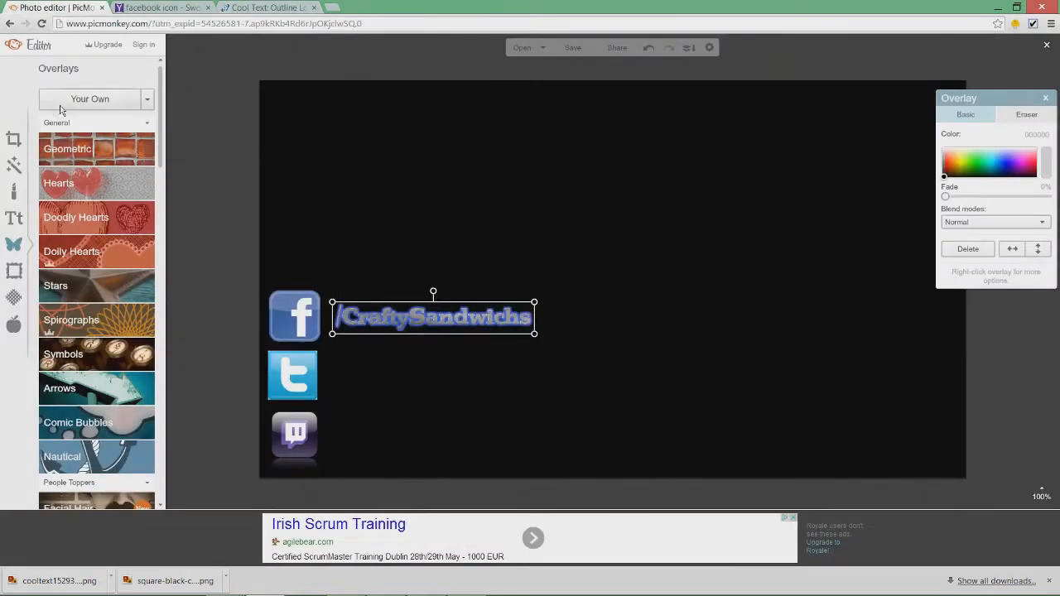
click(76, 95)
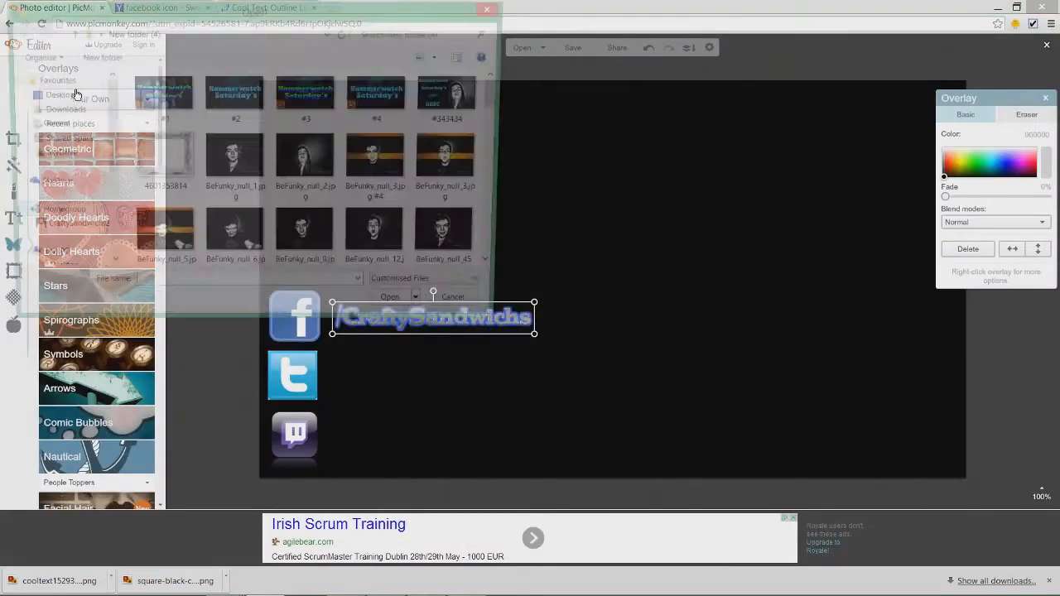
drag(504, 99, 508, 151)
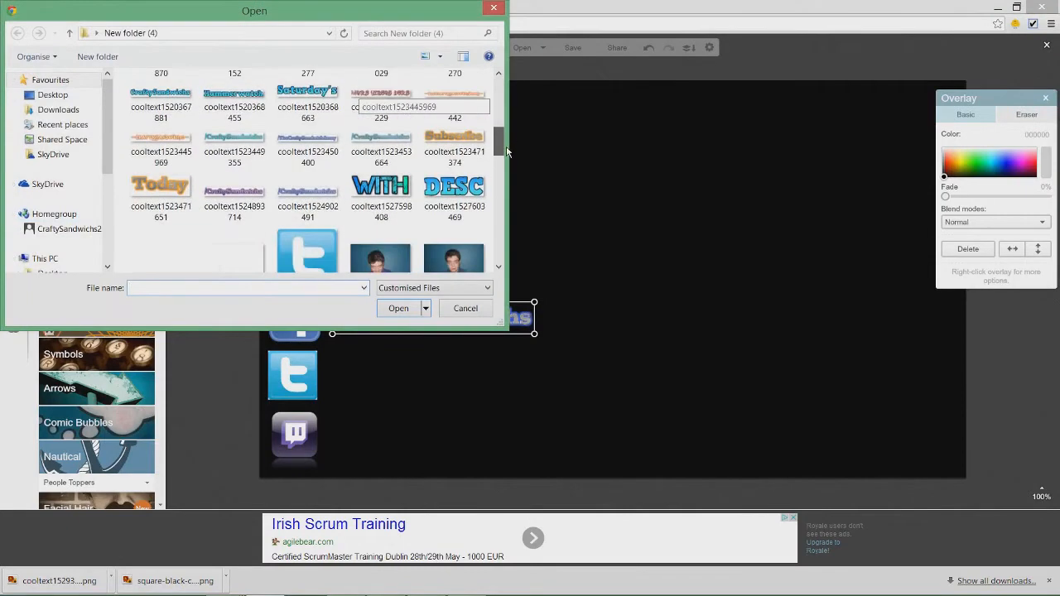
double_click(381, 148)
drag(632, 274, 461, 374)
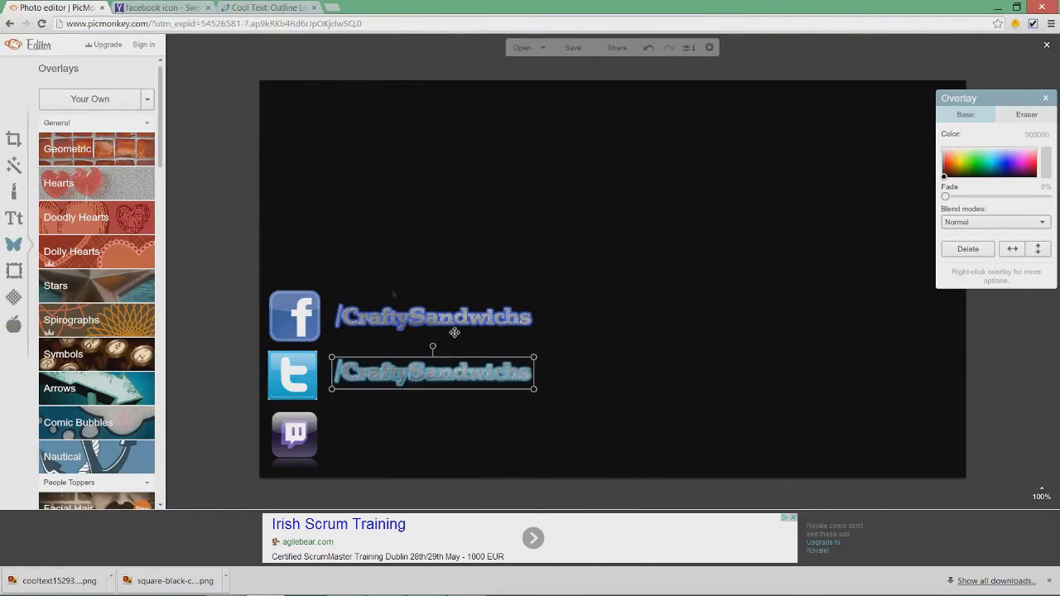
Add the purple "/CraftySandwichs" image as an overlay beside the Twitch icon and nudge the Twitter and Facebook texts into line with it.
click(99, 101)
drag(499, 94, 530, 146)
click(257, 161)
double_click(257, 161)
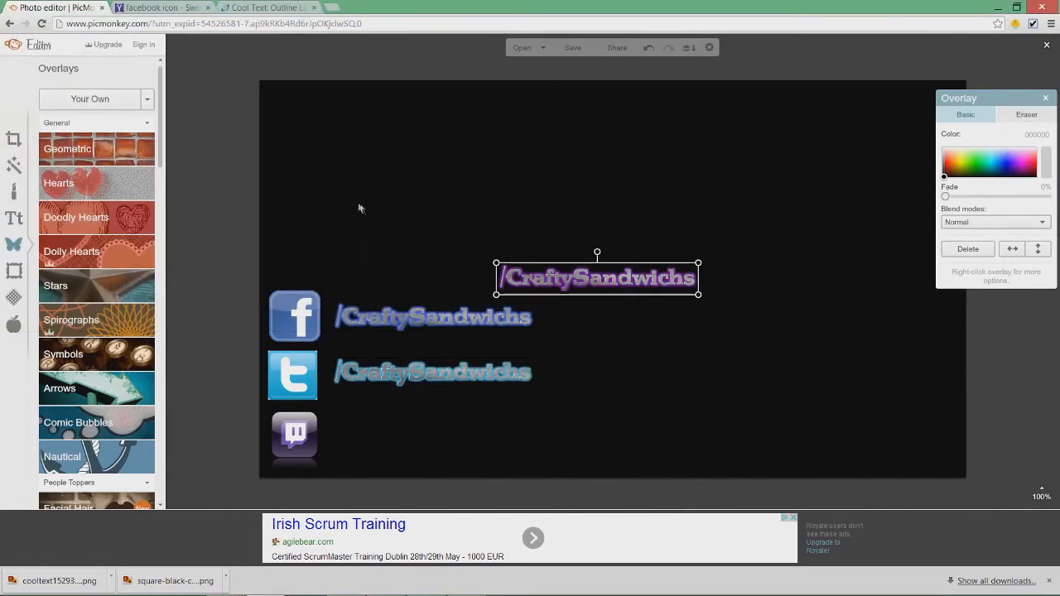
drag(588, 269, 420, 428)
drag(403, 370, 398, 371)
drag(386, 317, 381, 320)
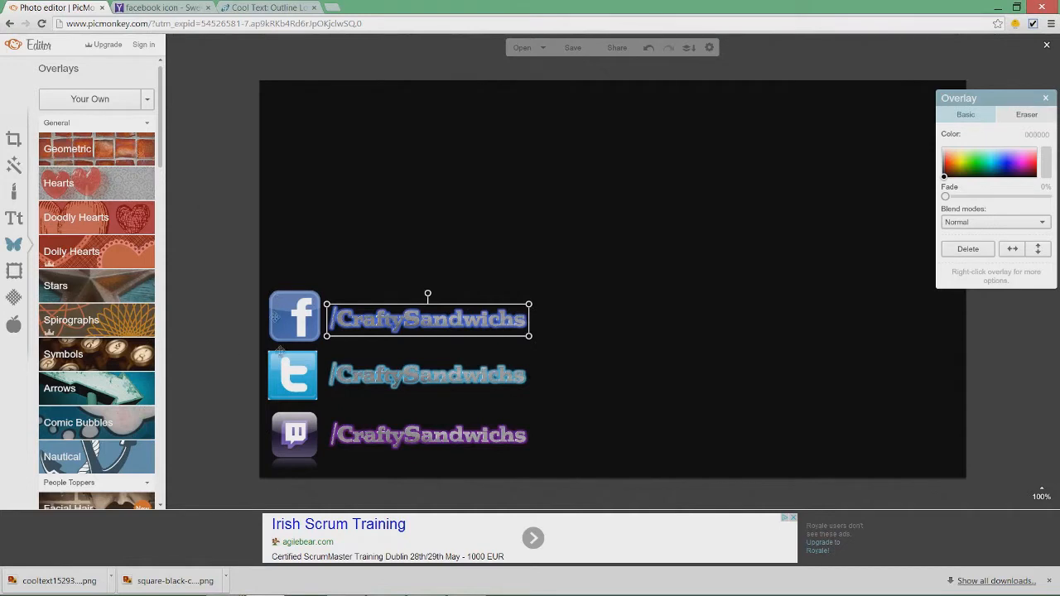
Shrink the Facebook and Twitter icons to about the Twitch icon's size and move them closer together above it.
click(306, 306)
drag(319, 292, 301, 317)
click(305, 361)
drag(316, 352, 302, 381)
drag(296, 322, 296, 333)
Move the Twitter and Facebook "/CraftySandwichs" texts down to line up with their icons and deselect the overlays.
drag(353, 368, 353, 378)
drag(362, 328, 358, 341)
click(395, 439)
click(240, 385)
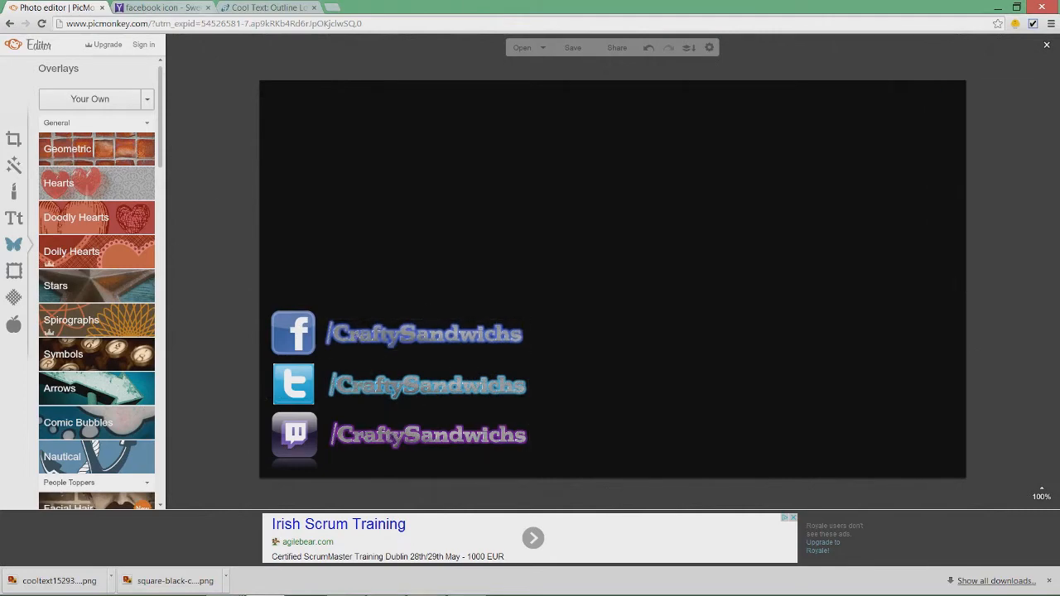
Search Yahoo images for "white square", look over the results and return to the PicMonkey editor.
click(166, 7)
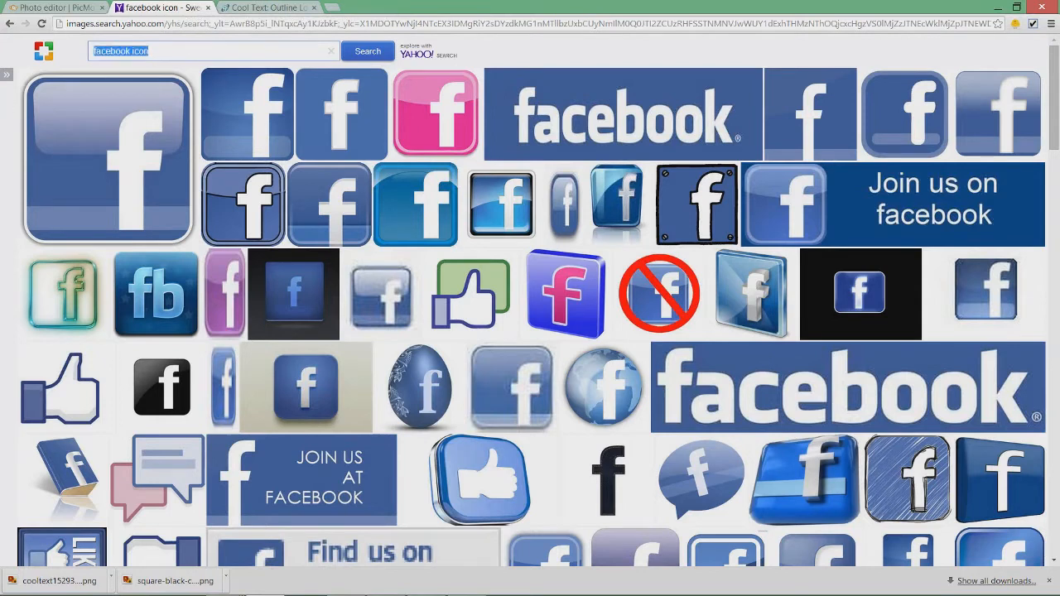
text(whi)
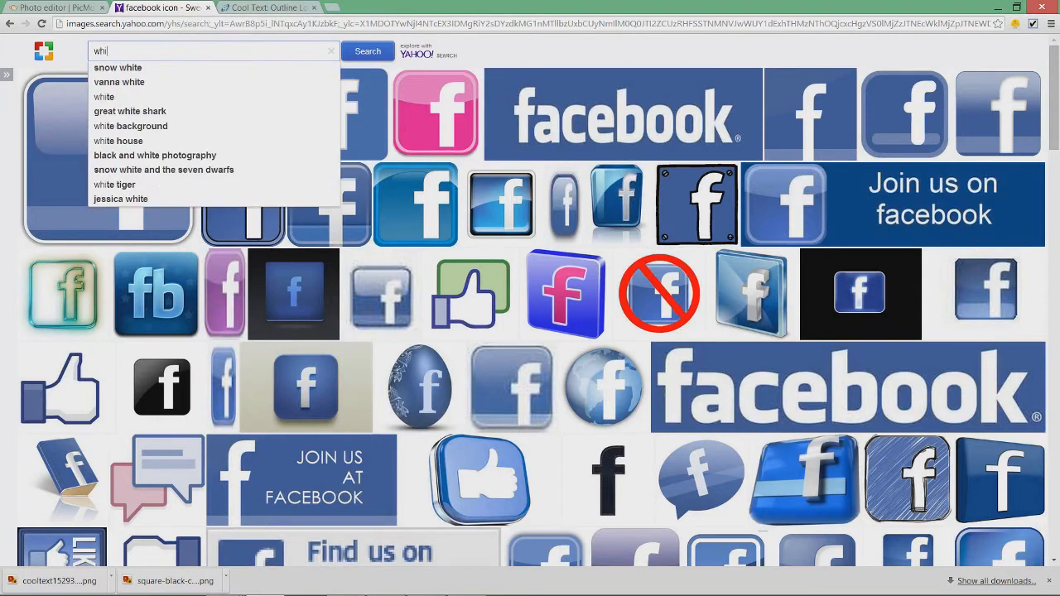
text(te square)
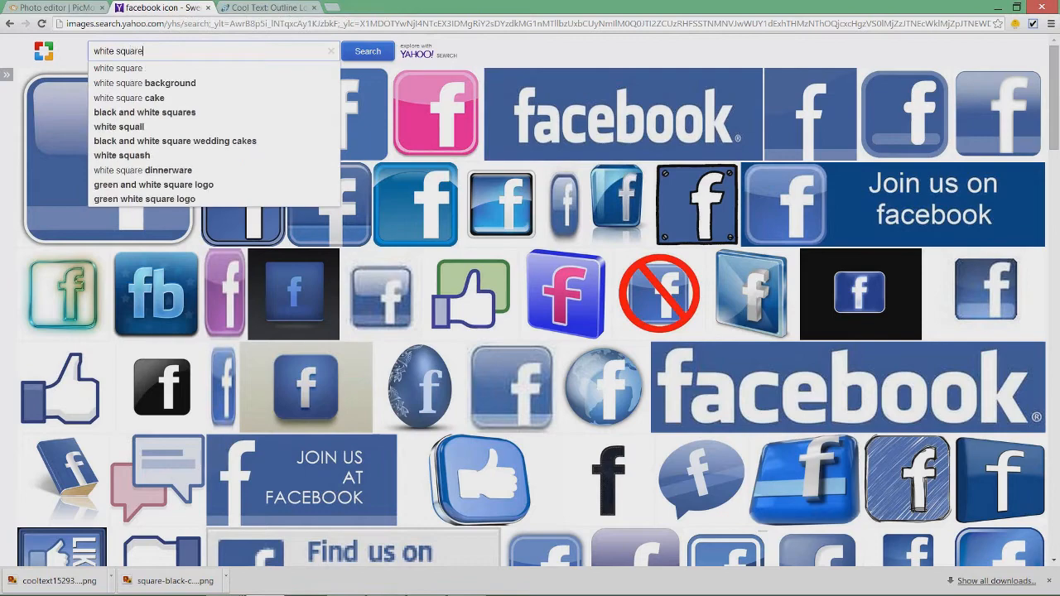
key(Return)
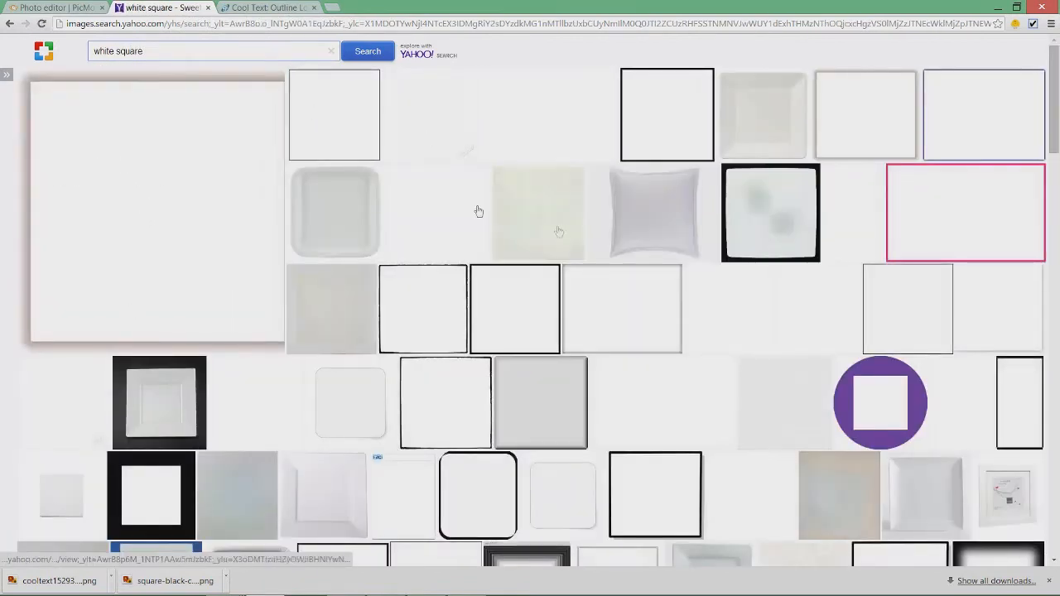
click(54, 8)
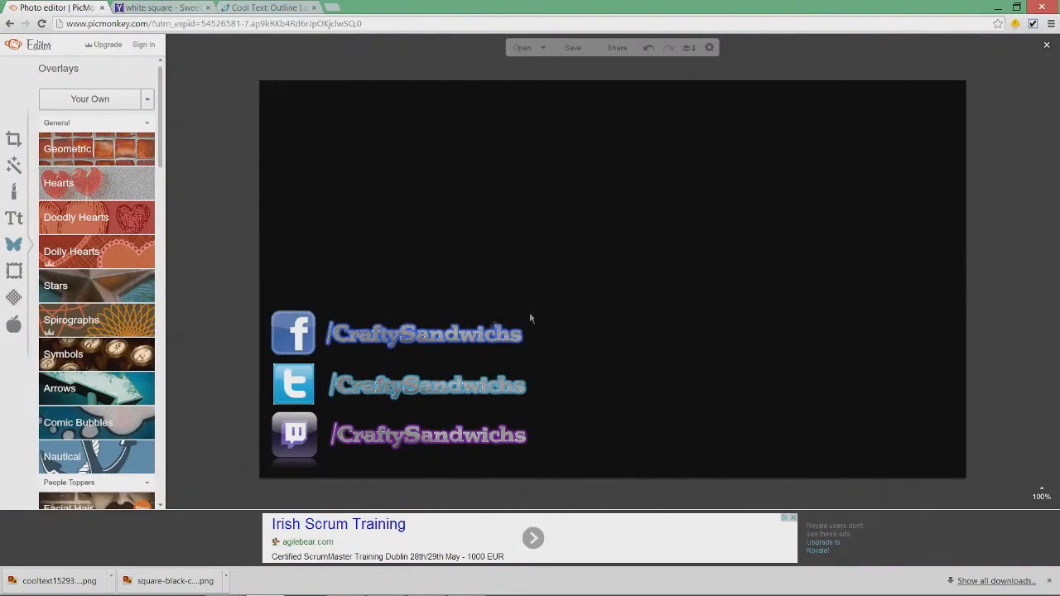
Add the white square image from the picture folder to the graphic as an overlay.
click(106, 98)
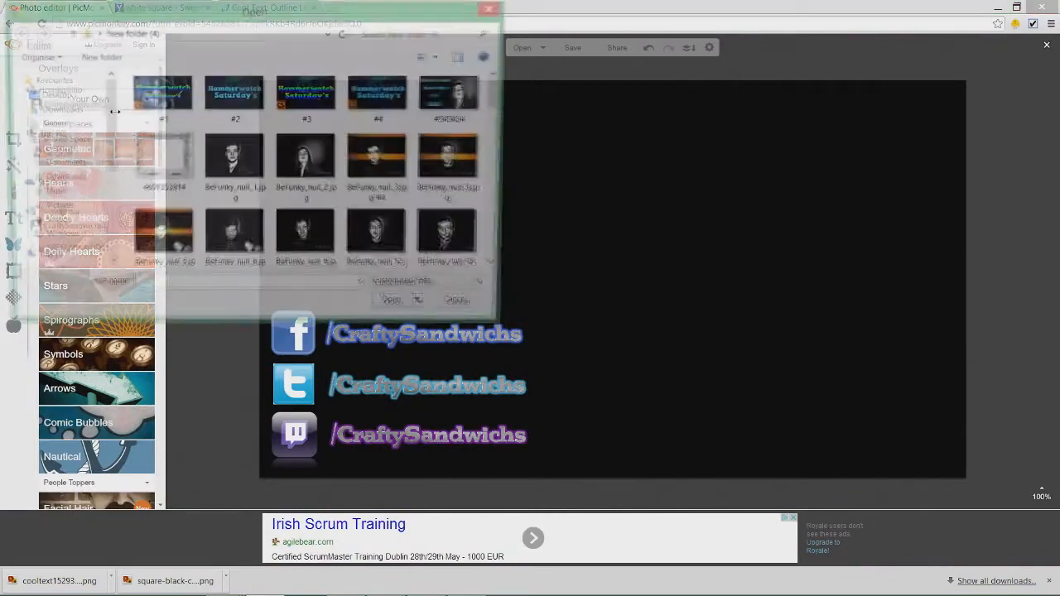
drag(498, 93, 502, 154)
click(240, 201)
double_click(244, 201)
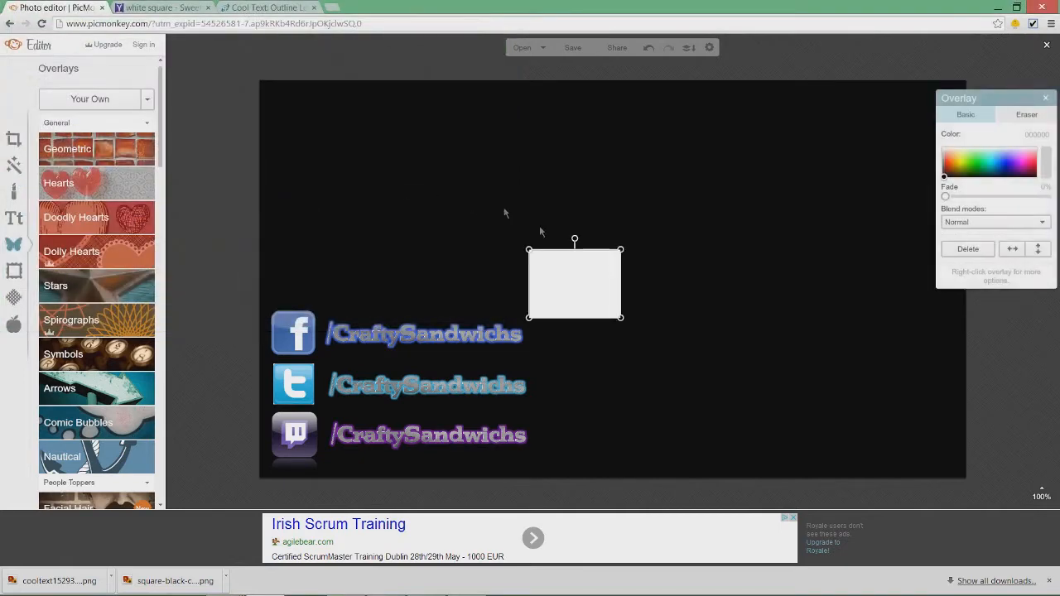
Move the white rectangle above the Facebook row, enlarge it to about the width of the icon-and-text rows, and deselect it.
drag(572, 268, 576, 131)
drag(420, 173, 391, 203)
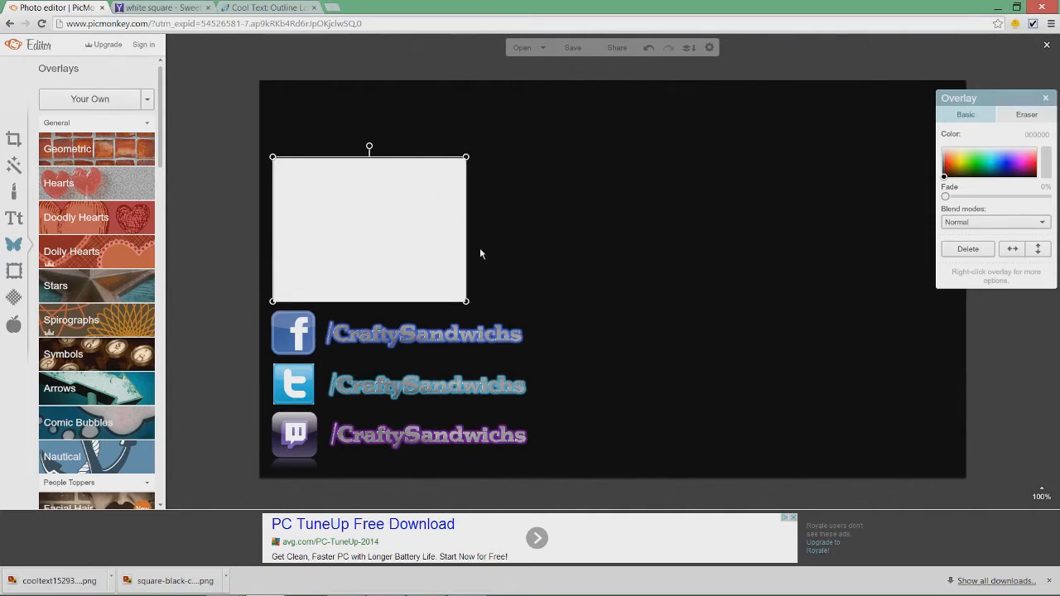
drag(462, 246, 470, 221)
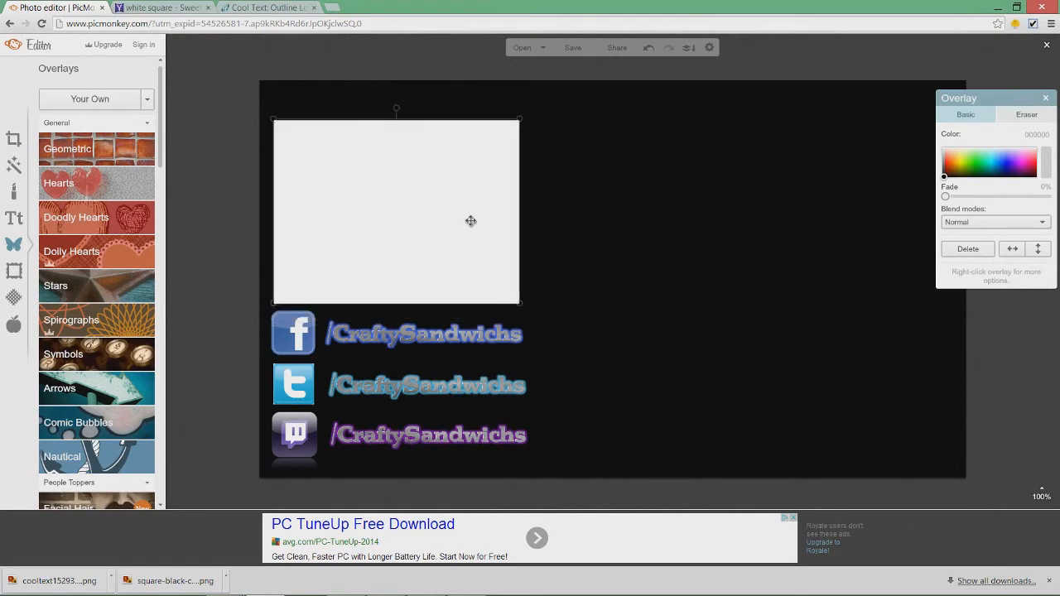
click(227, 207)
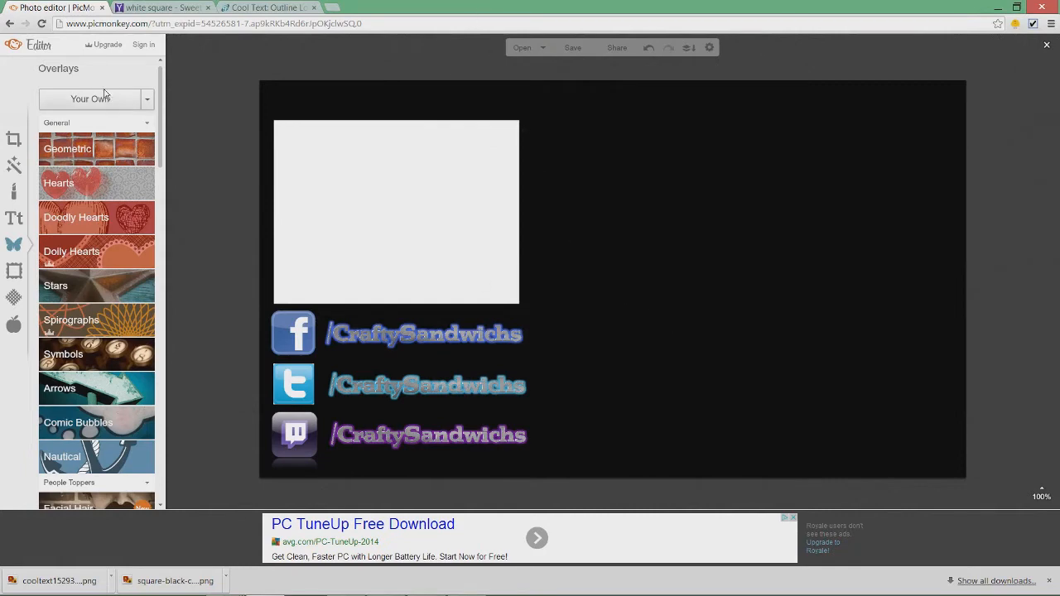
Switch to the Cool Text logo designer and replace the logo text with "MORE VIDEOS HERE".
click(265, 8)
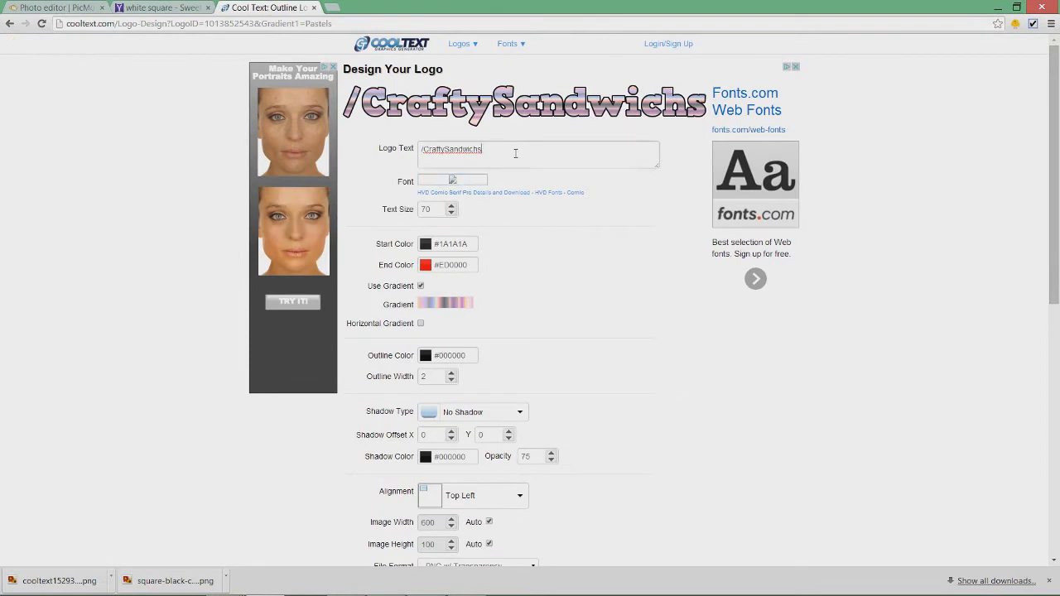
drag(515, 153, 349, 180)
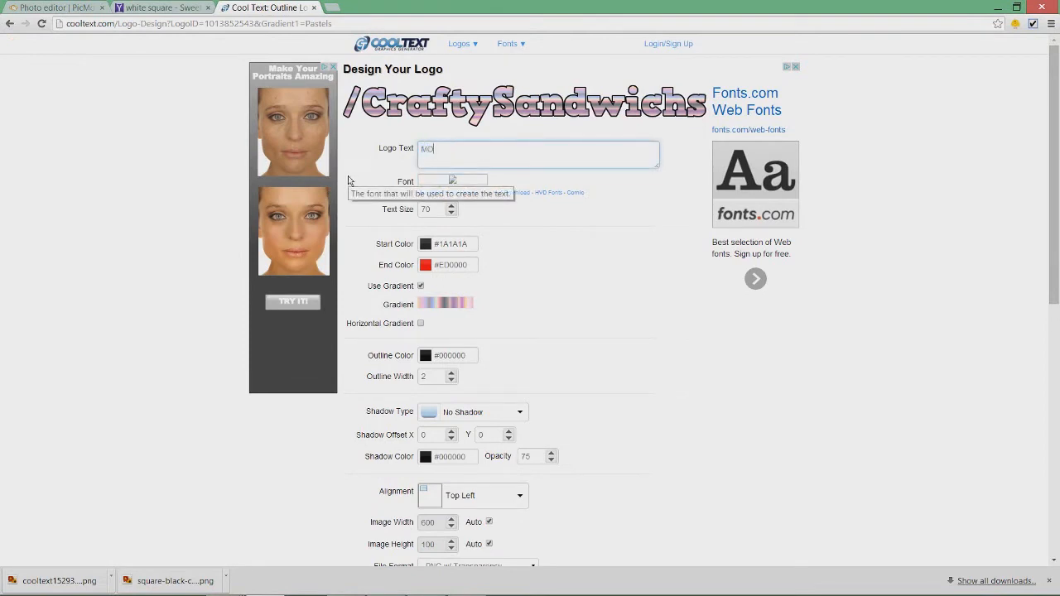
text(MORE VIDE)
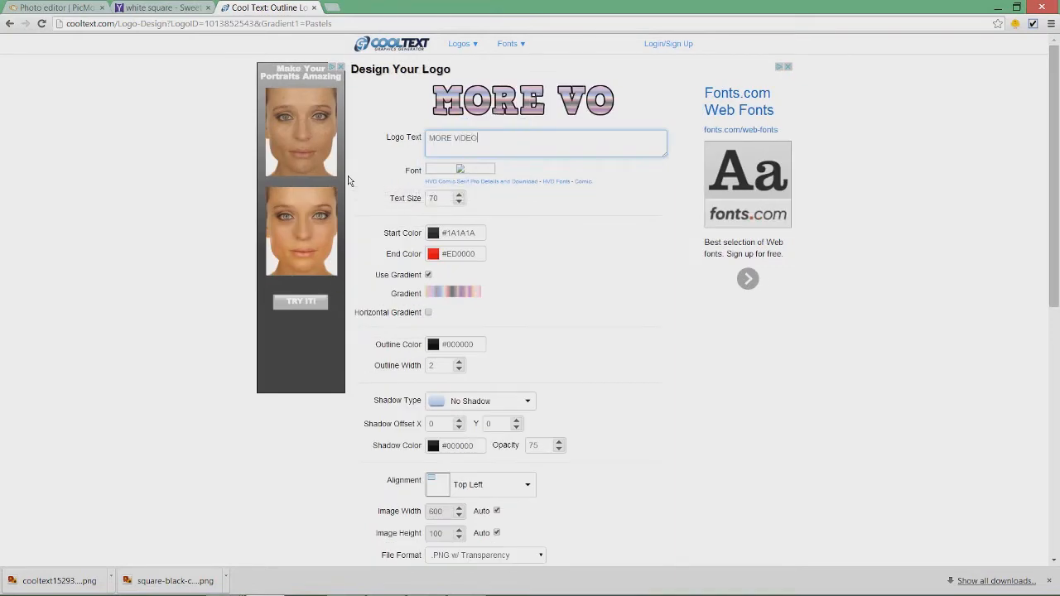
text(O)
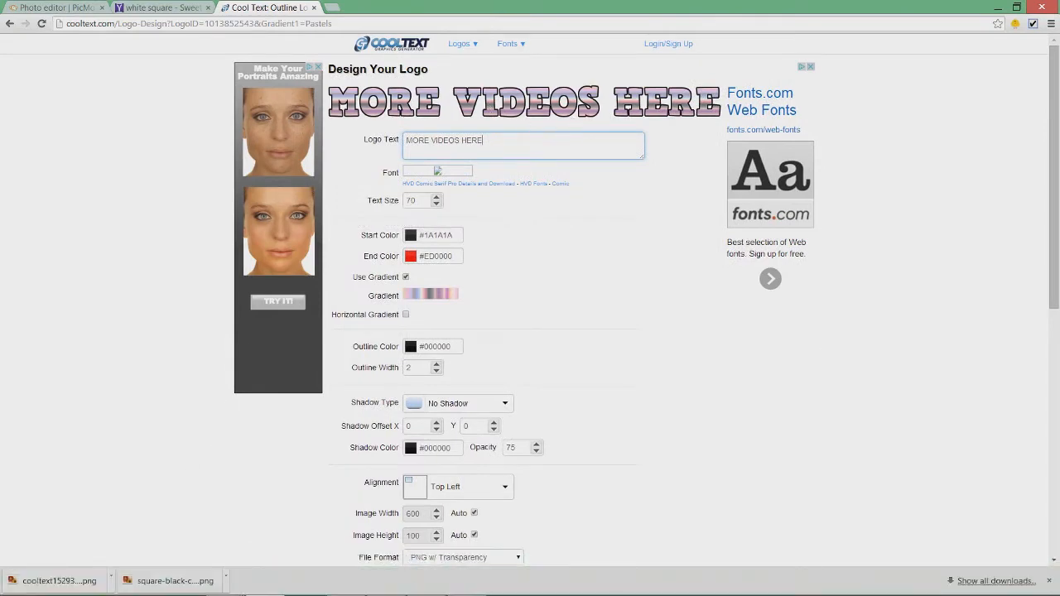
key(ctrl+1)
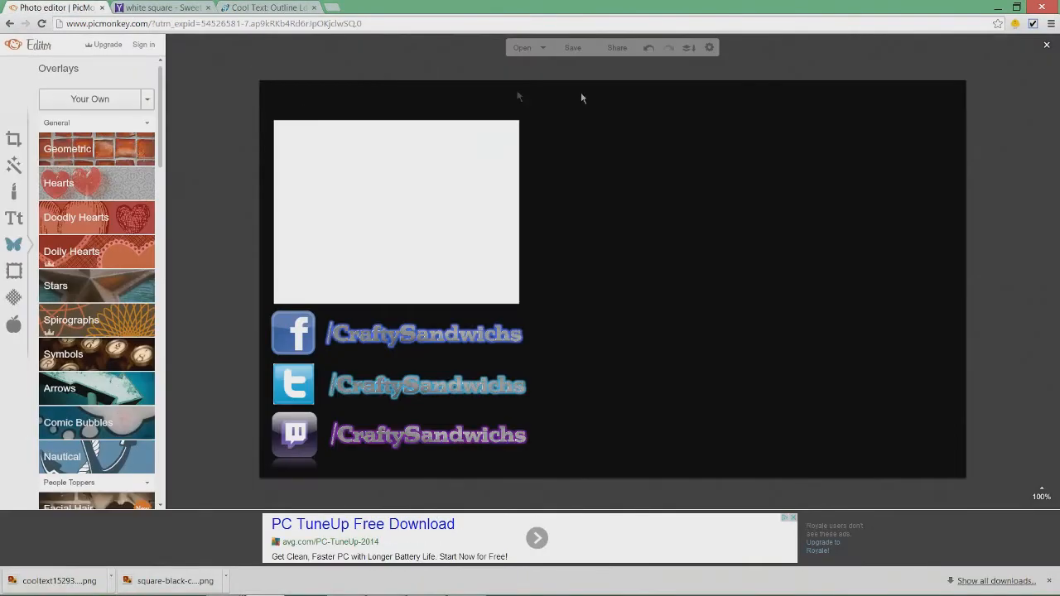
click(52, 103)
drag(500, 98, 515, 137)
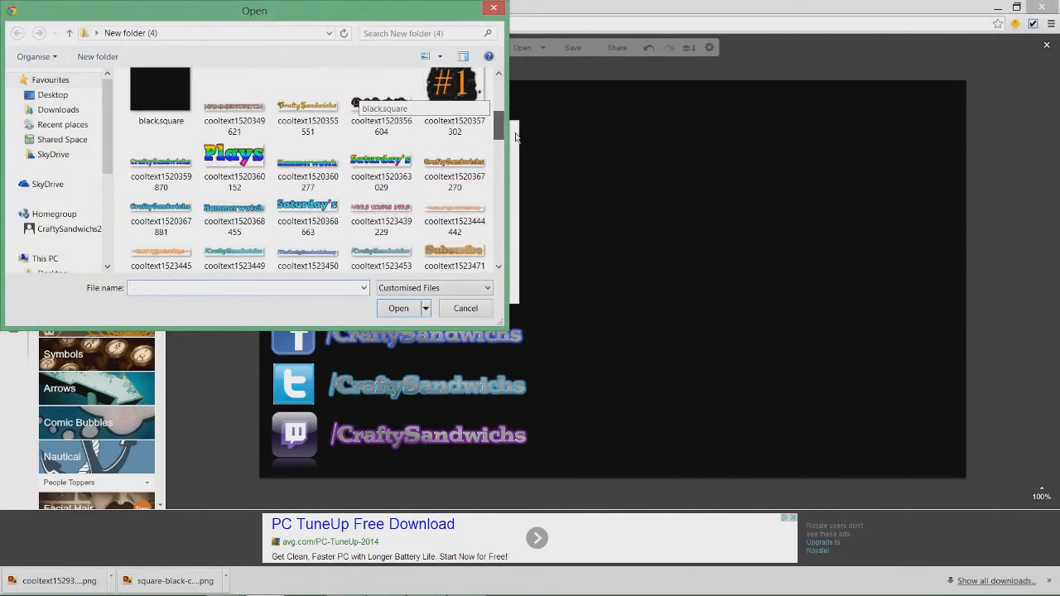
mouse_move(515, 137)
mouse_down()
mouse_move(491, 176)
mouse_move(492, 199)
mouse_move(495, 143)
mouse_up()
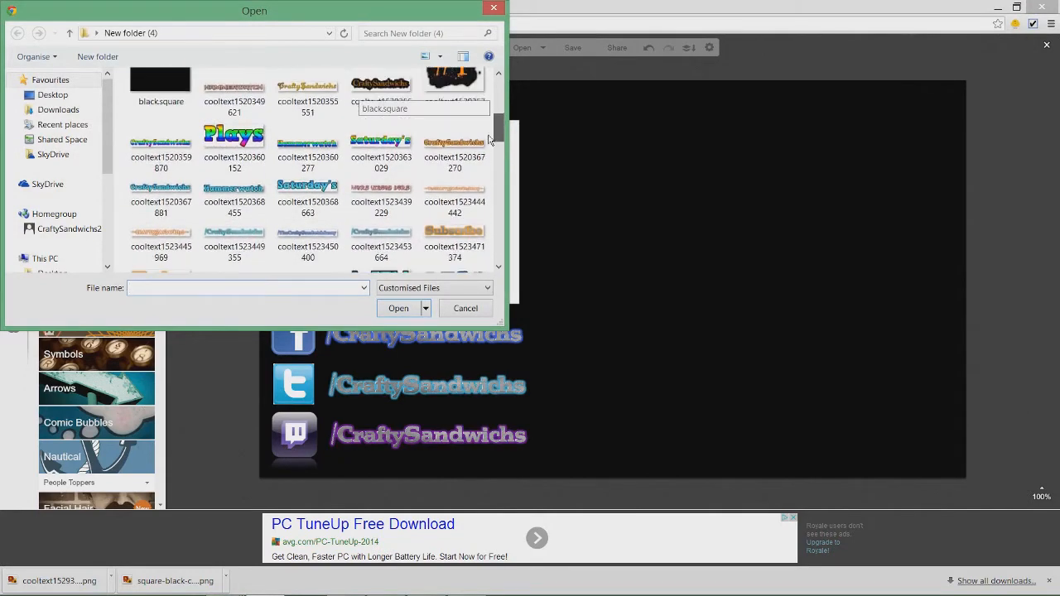
double_click(387, 199)
Place the "MORE VIDEOS HERE" text directly above the white rectangle, enlarge it to about the rectangle's width, and deselect it.
drag(608, 312, 406, 100)
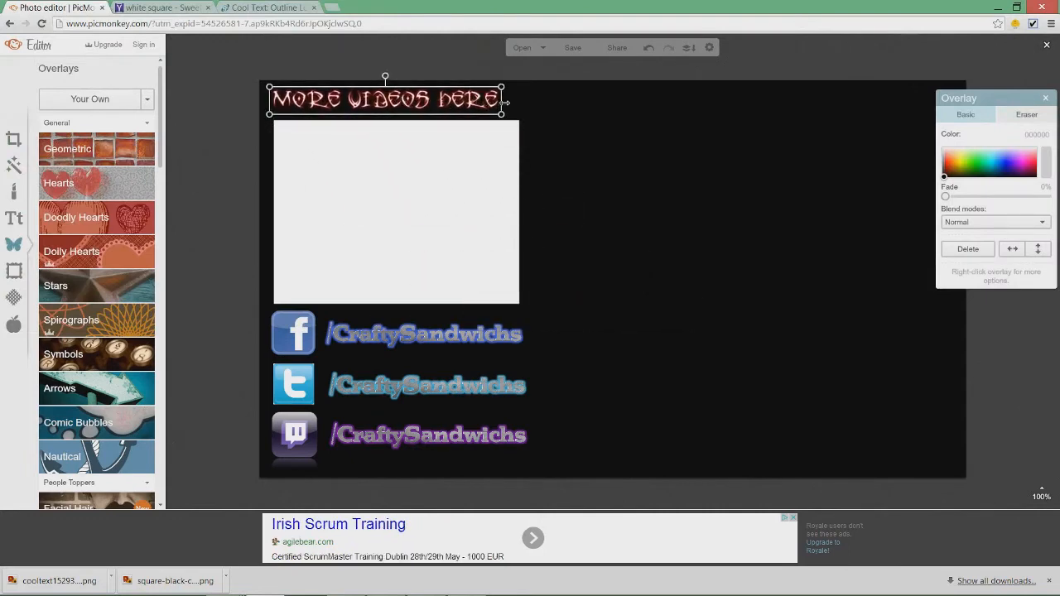
mouse_move(503, 102)
mouse_down()
mouse_move(535, 102)
mouse_move(504, 108)
mouse_up()
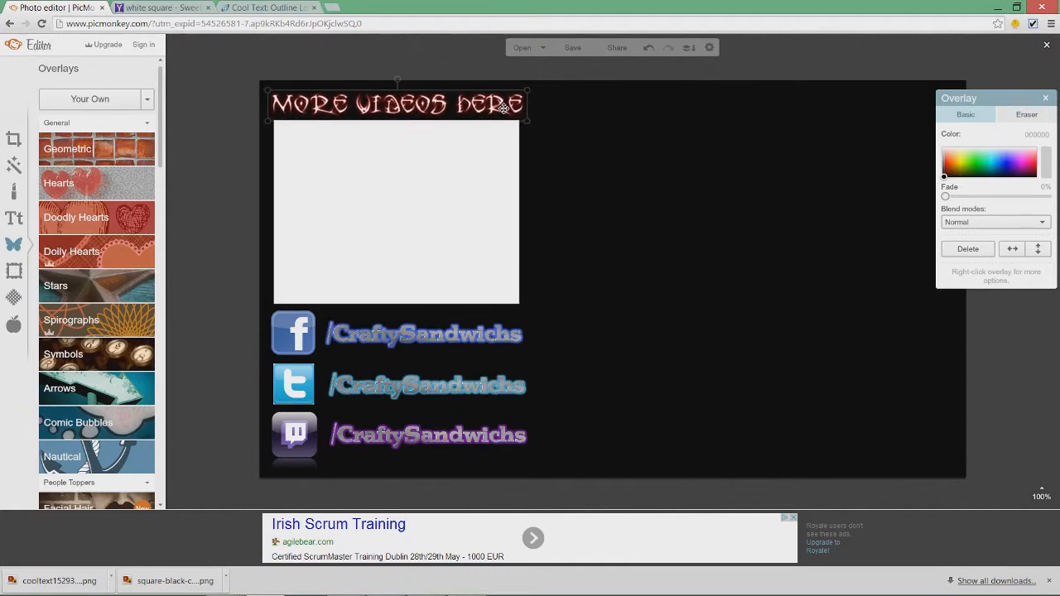
click(221, 168)
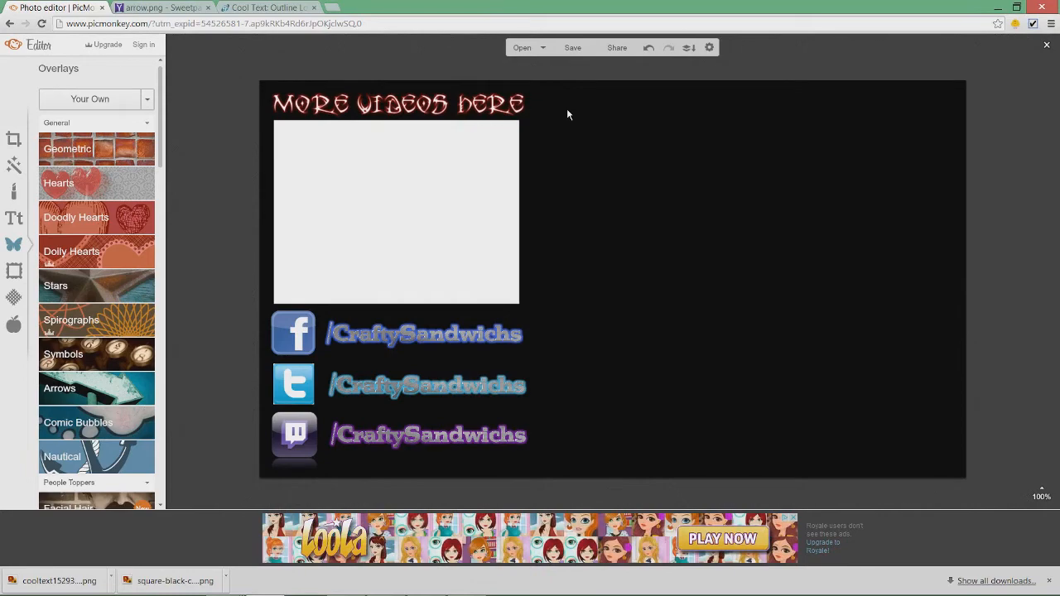
Look through the Yahoo image results for "arrow.png" and return to the PicMonkey editor.
key(ctrl+Tab)
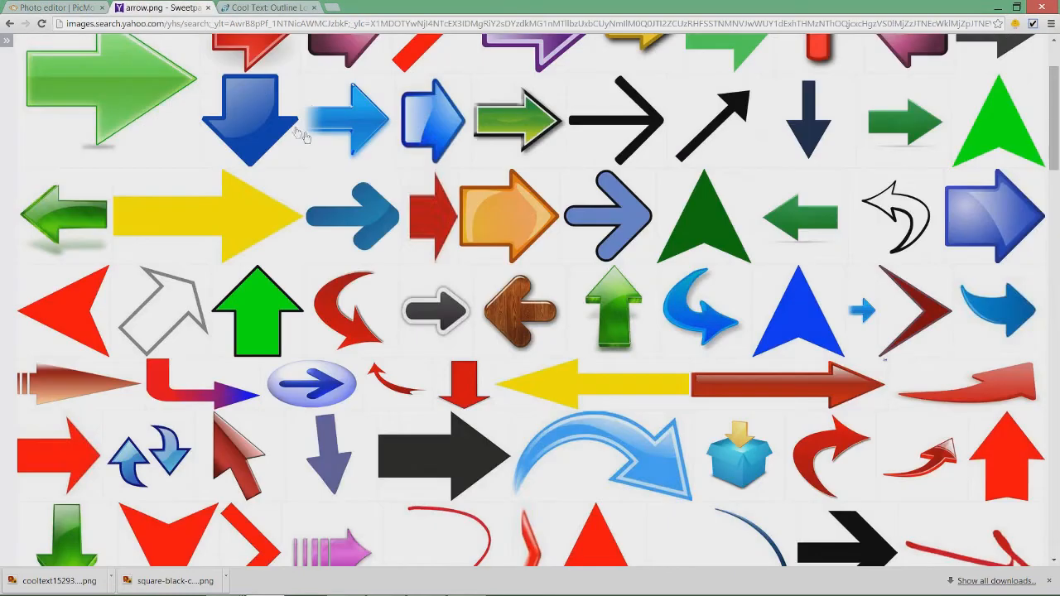
scroll(454, 75, up, 2)
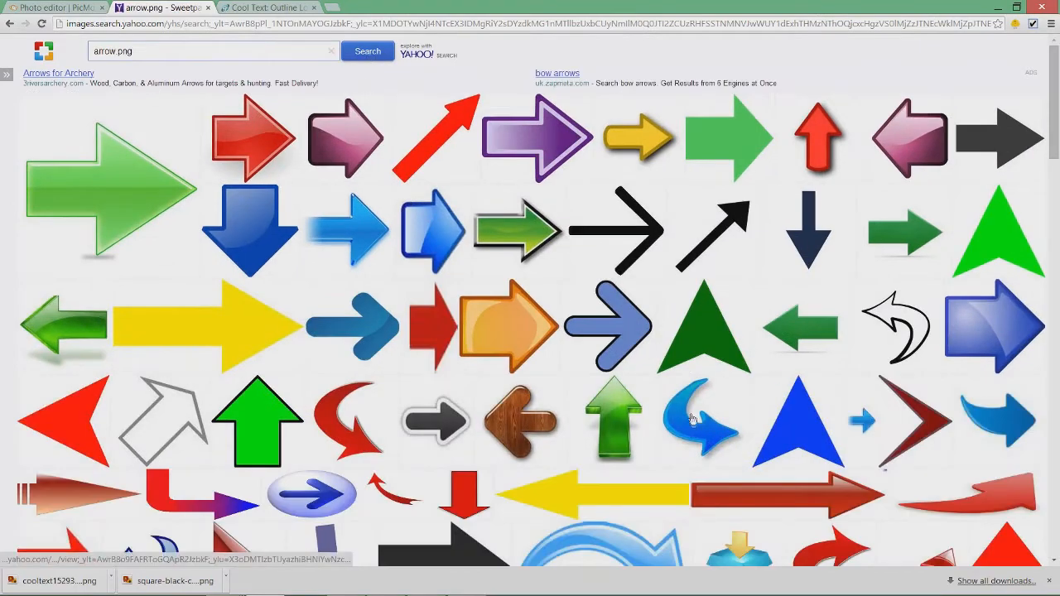
scroll(693, 418, down, 2)
scroll(351, 334, down, 4)
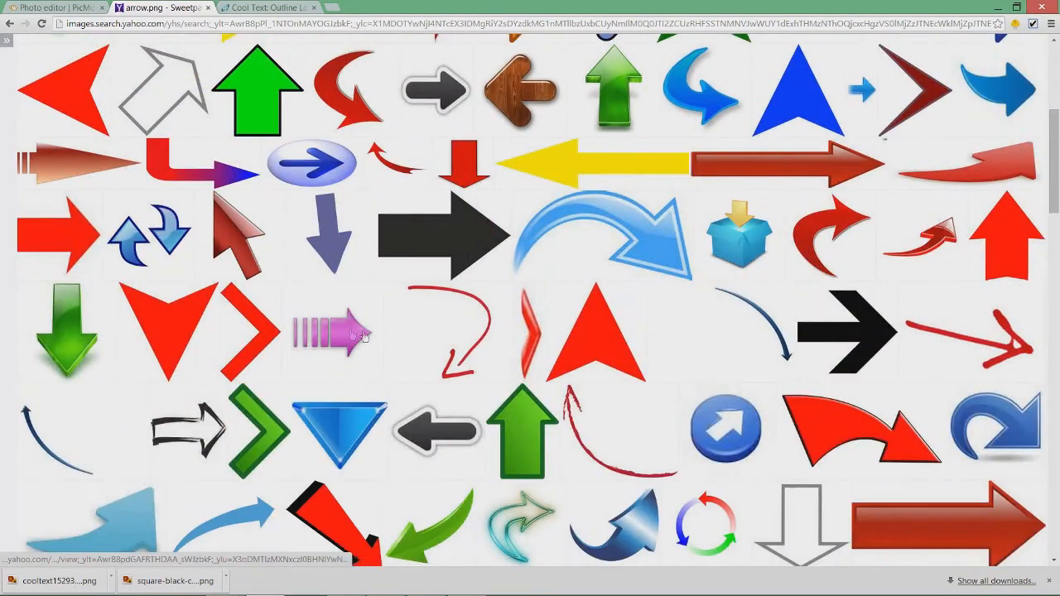
scroll(1017, 362, up, 3)
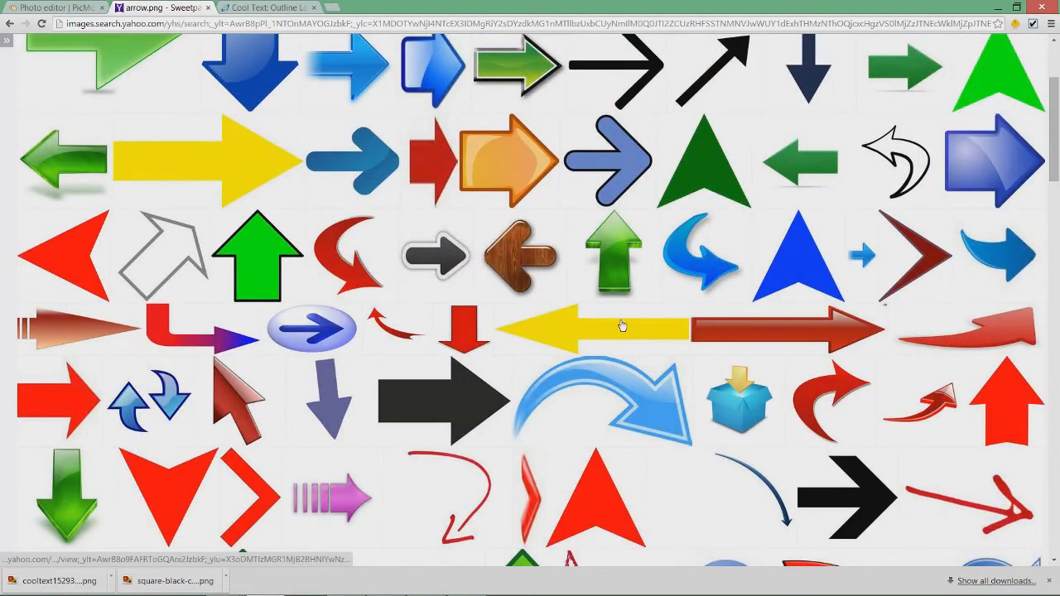
click(52, 8)
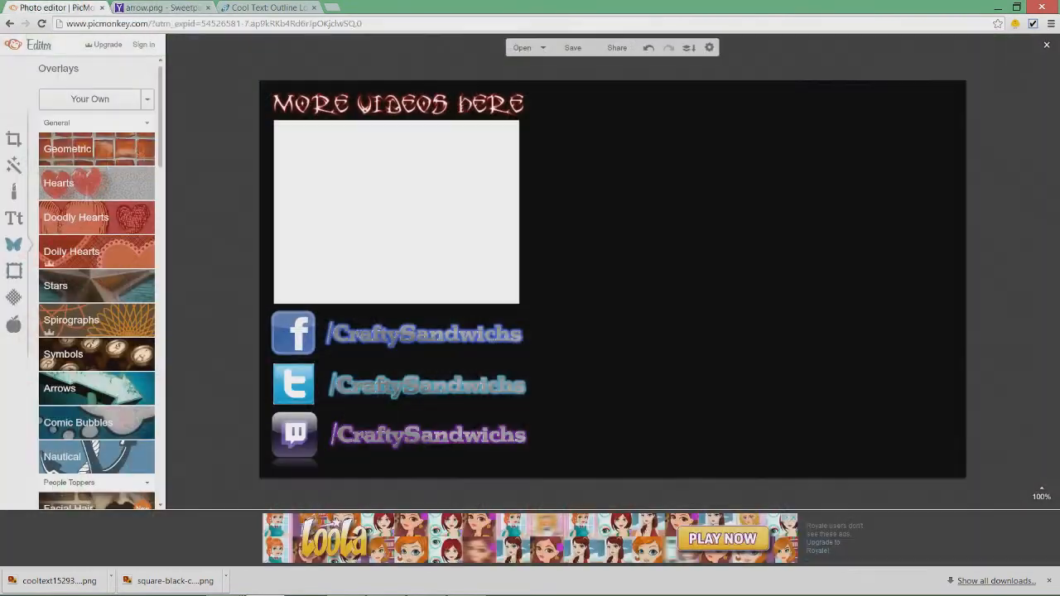
Add the red-arrow image from the picture folder to the graphic as an overlay.
click(88, 106)
drag(499, 97, 506, 175)
scroll(506, 219, down, 2)
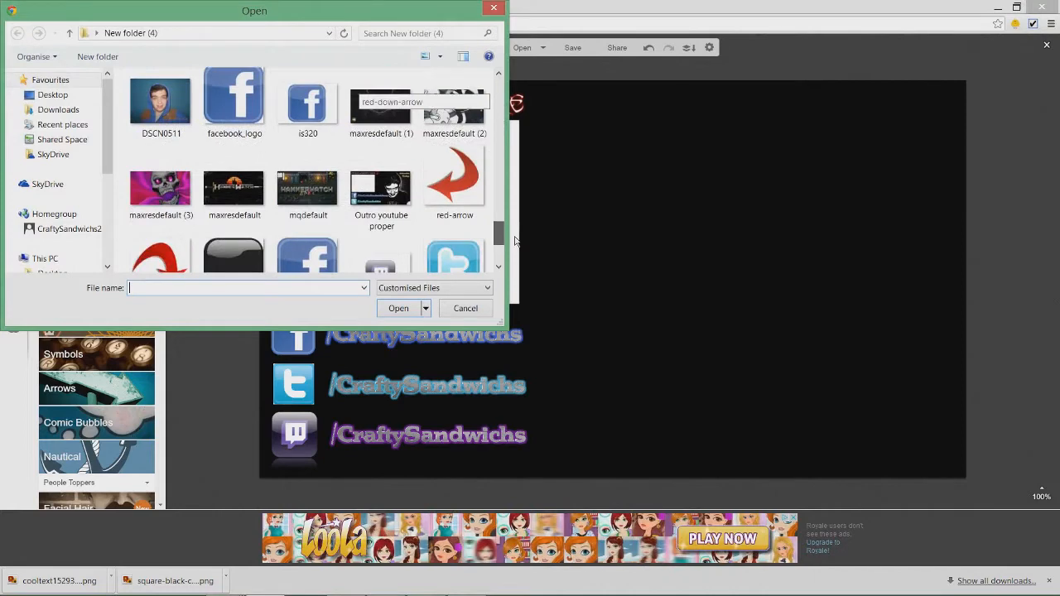
double_click(457, 181)
Rotate and shrink the red arrow and place it at the end of "MORE VIDEOS HERE", pointing down toward the white rectangle.
drag(633, 286, 576, 155)
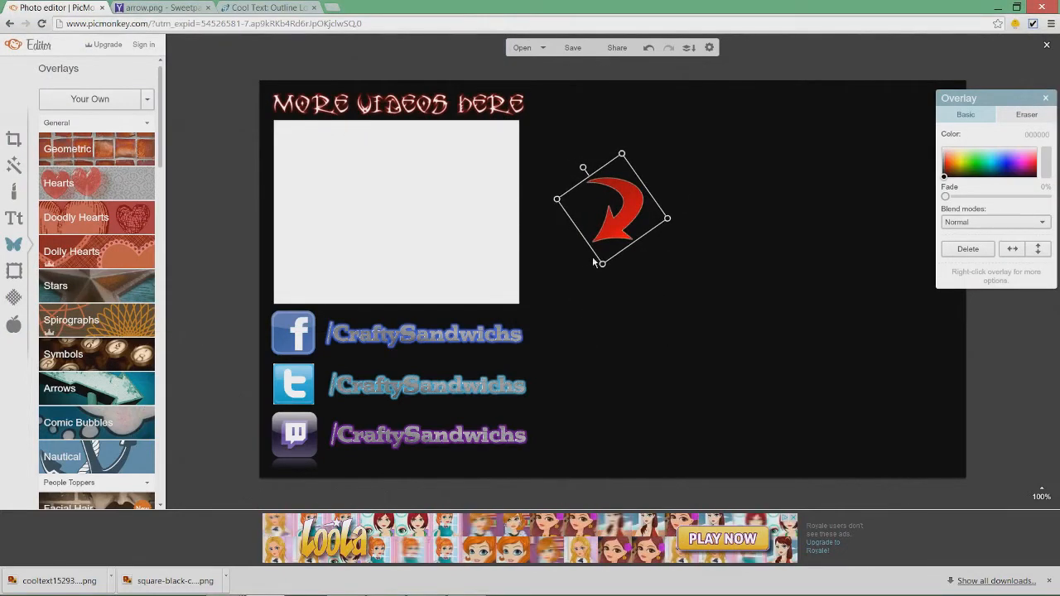
drag(601, 263, 606, 229)
drag(594, 179, 537, 112)
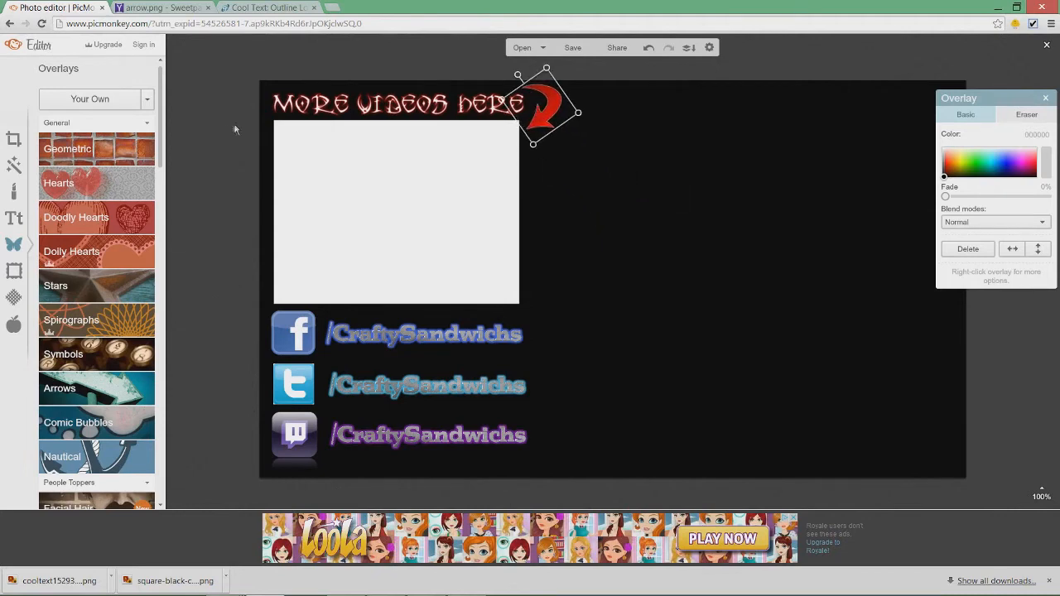
click(636, 129)
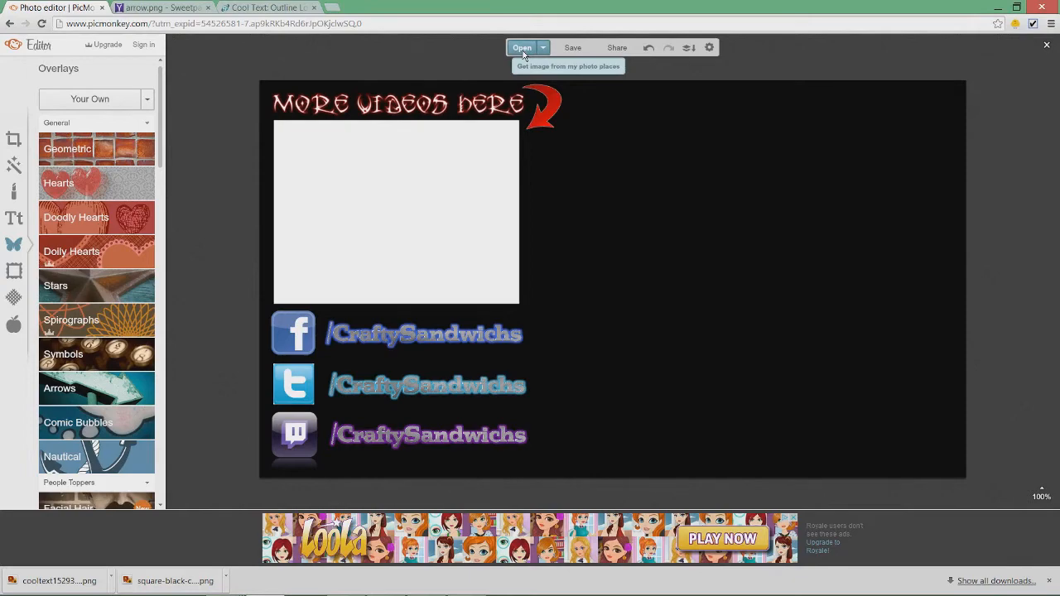
Close the browser's downloads bar and add the hooded portrait BeFunky_null_2.jpg as an overlay.
click(1050, 580)
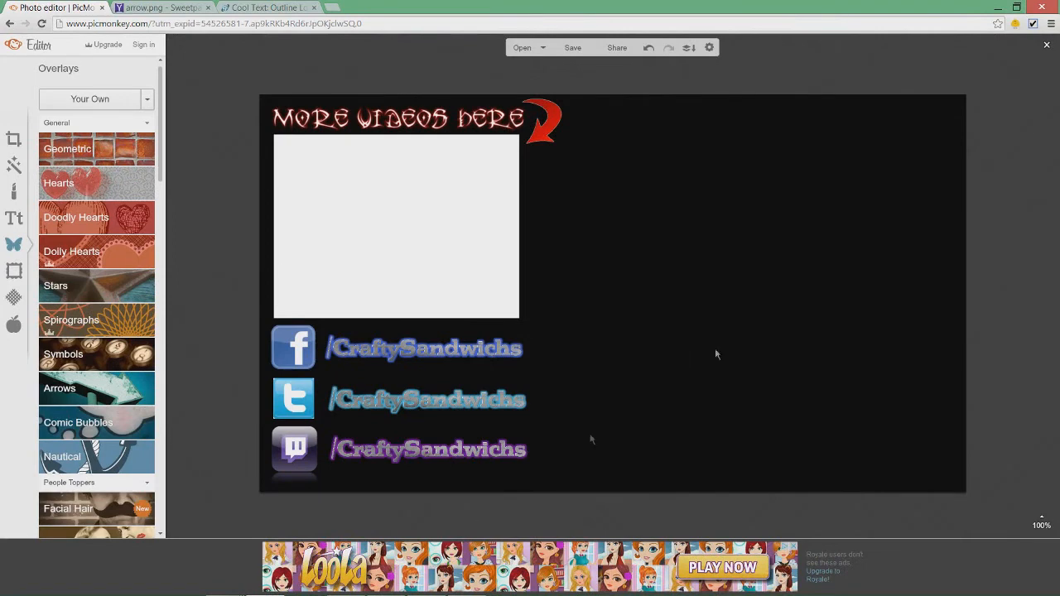
click(92, 100)
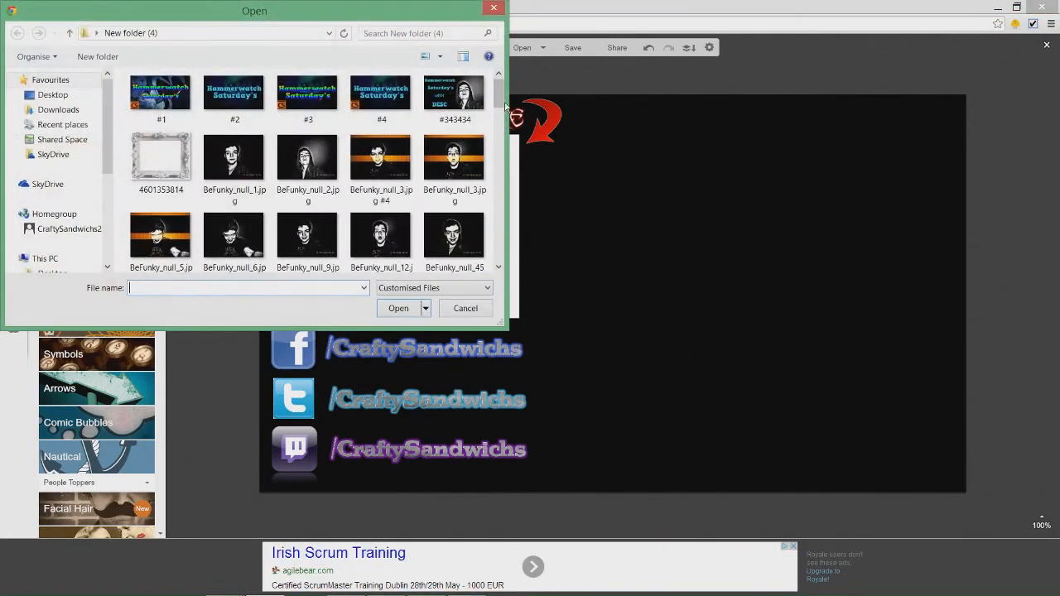
scroll(357, 125, down, 1)
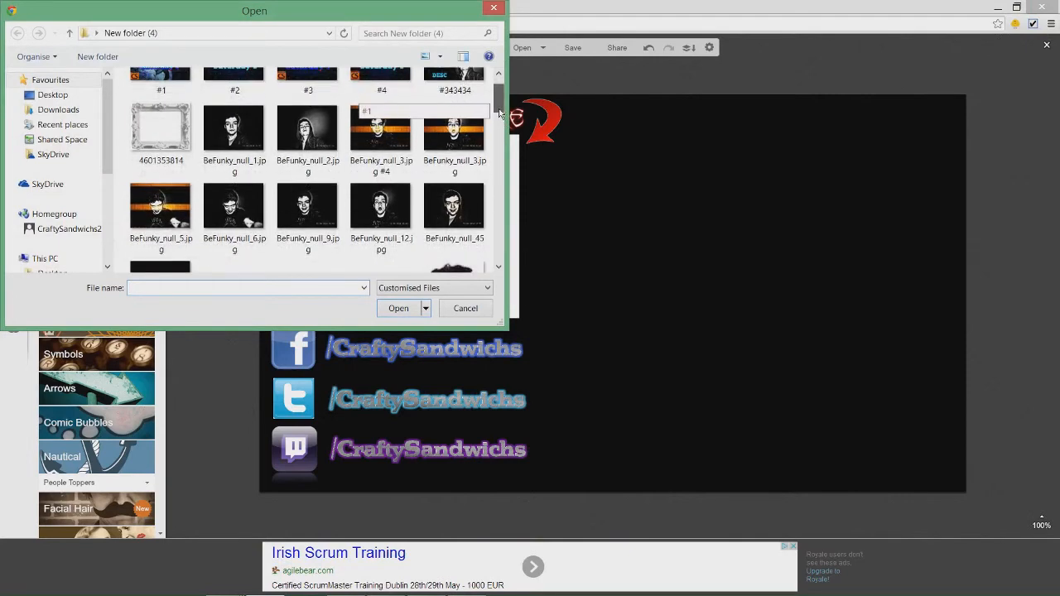
double_click(323, 131)
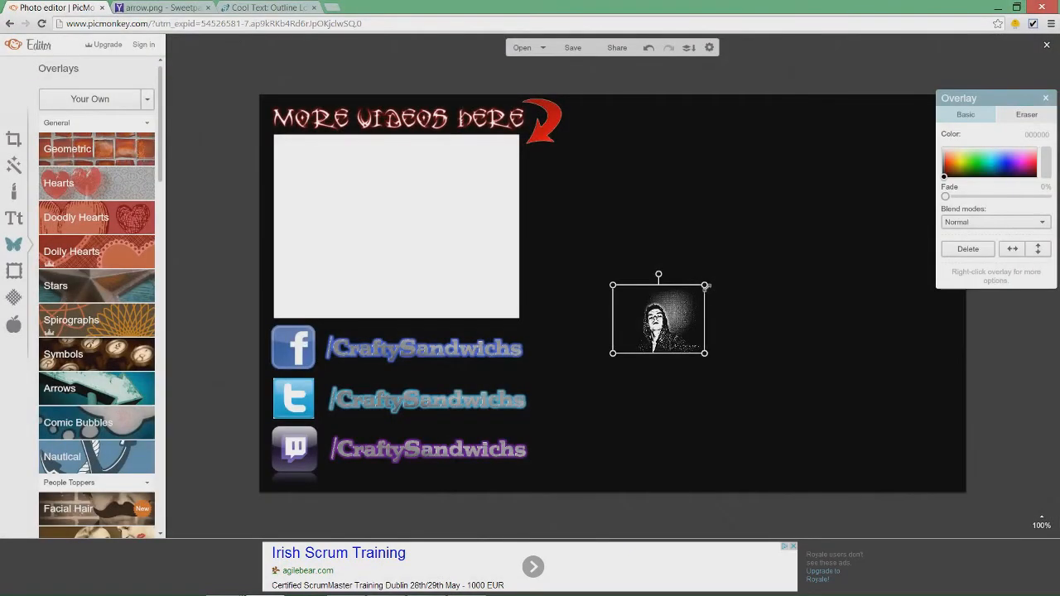
Enlarge the hooded portrait beyond the canvas height and move it over the empty right half of the graphic.
drag(705, 285, 895, 135)
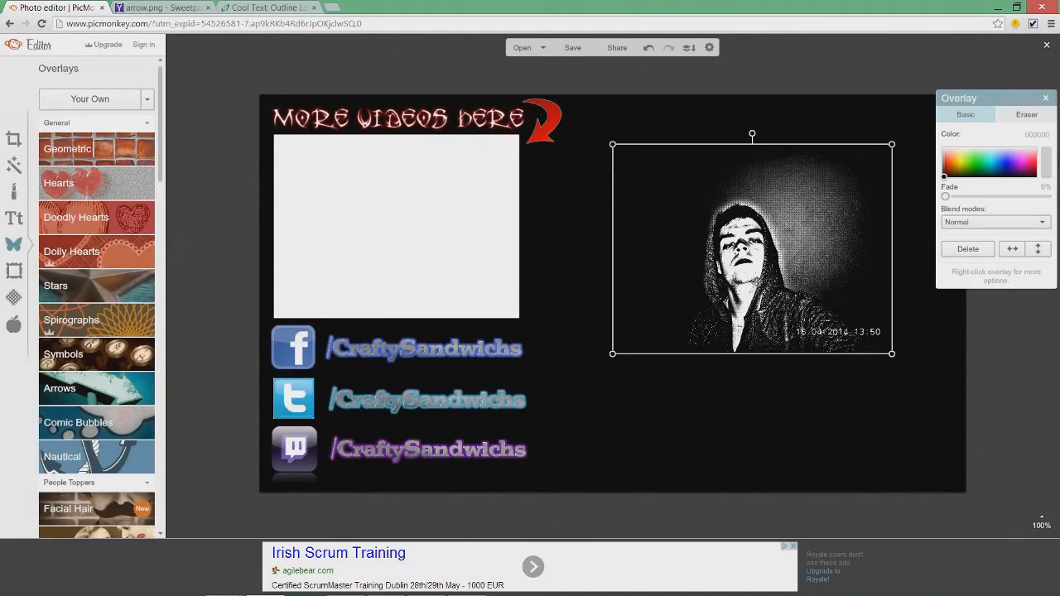
drag(829, 329, 625, 342)
drag(686, 357, 880, 500)
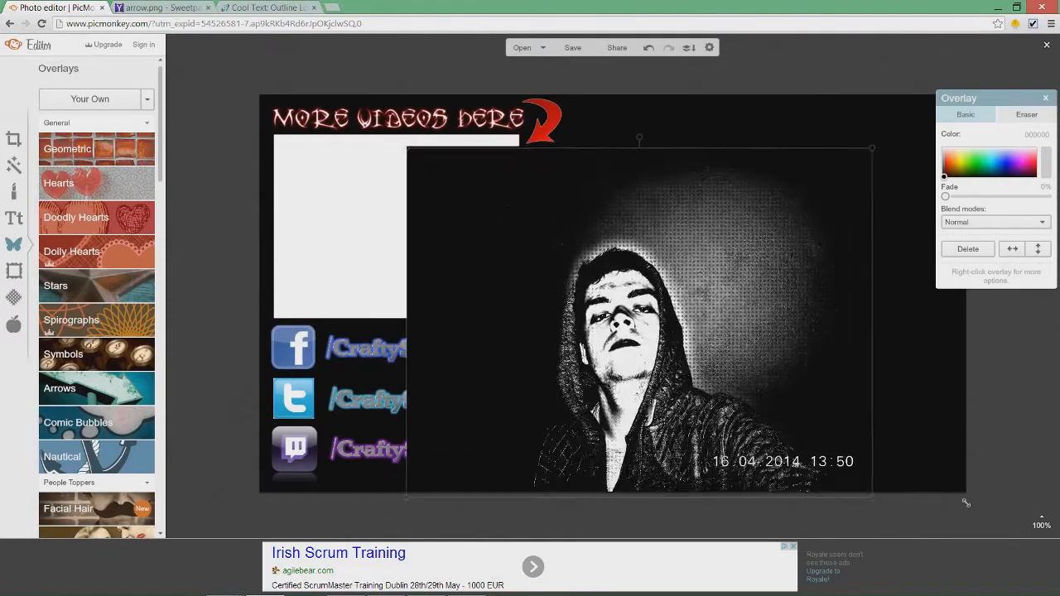
drag(866, 465, 770, 365)
drag(796, 416, 1039, 418)
Send the portrait behind the other overlays, then shift it toward the white rectangle and enlarge it slightly to fill the canvas's right side.
right_click(890, 373)
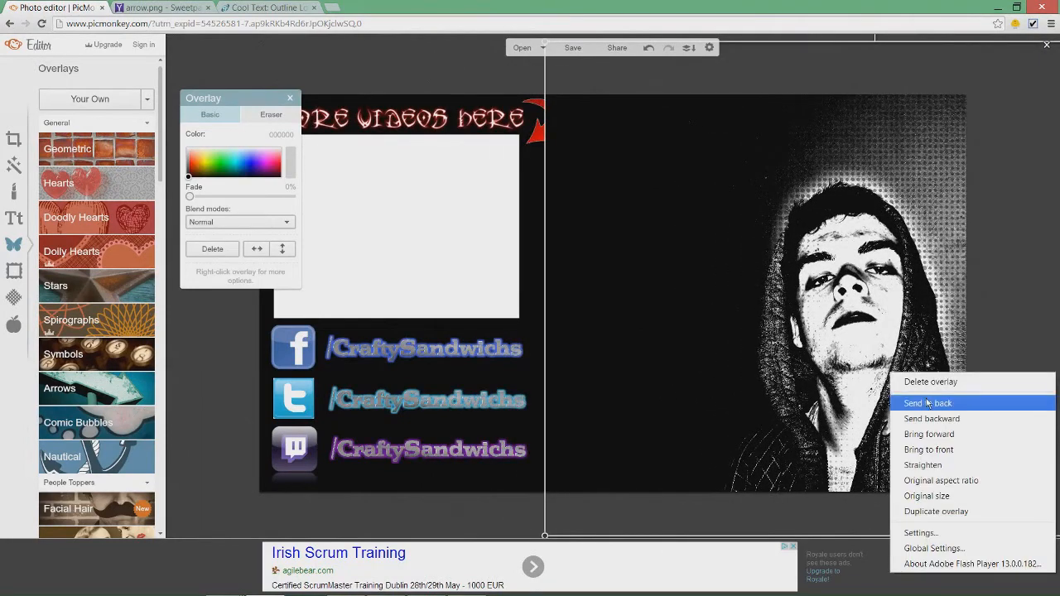
click(927, 403)
drag(766, 322, 568, 218)
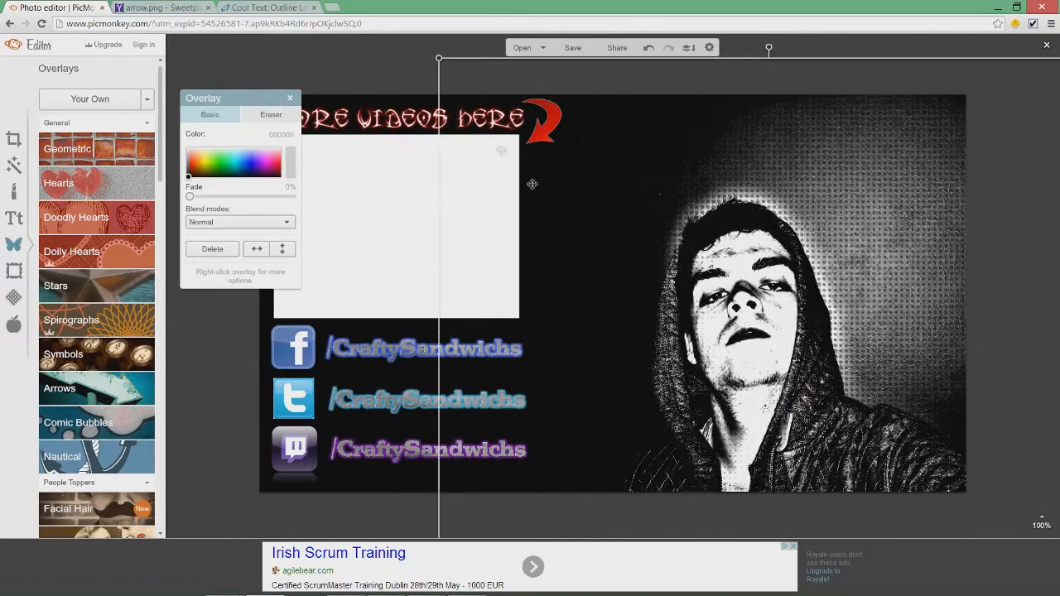
drag(440, 59, 384, 73)
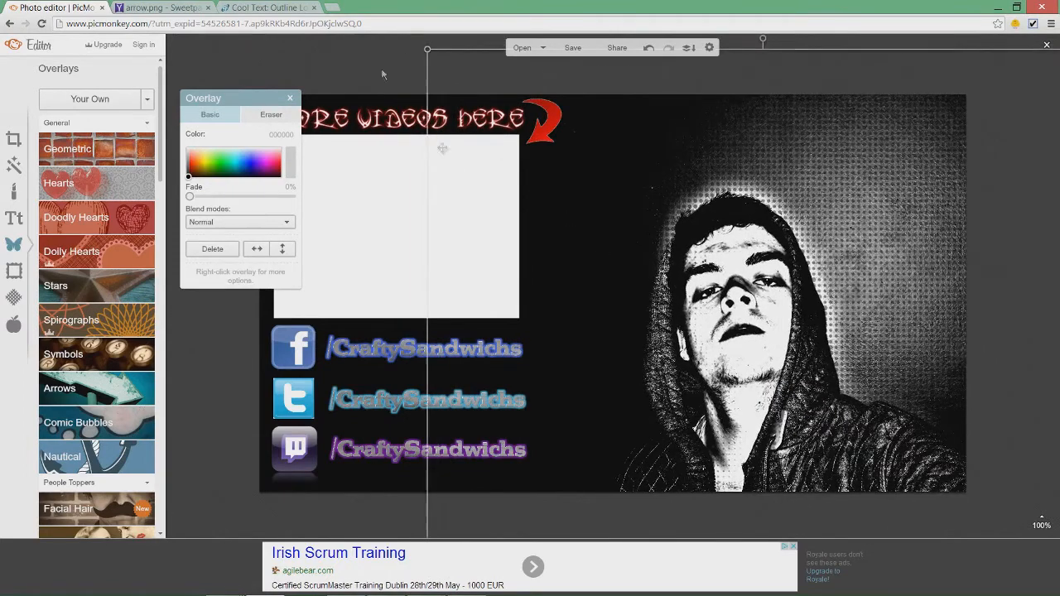
Bring the portrait overlay one level forward and return it to the back of the overlay stack.
right_click(648, 186)
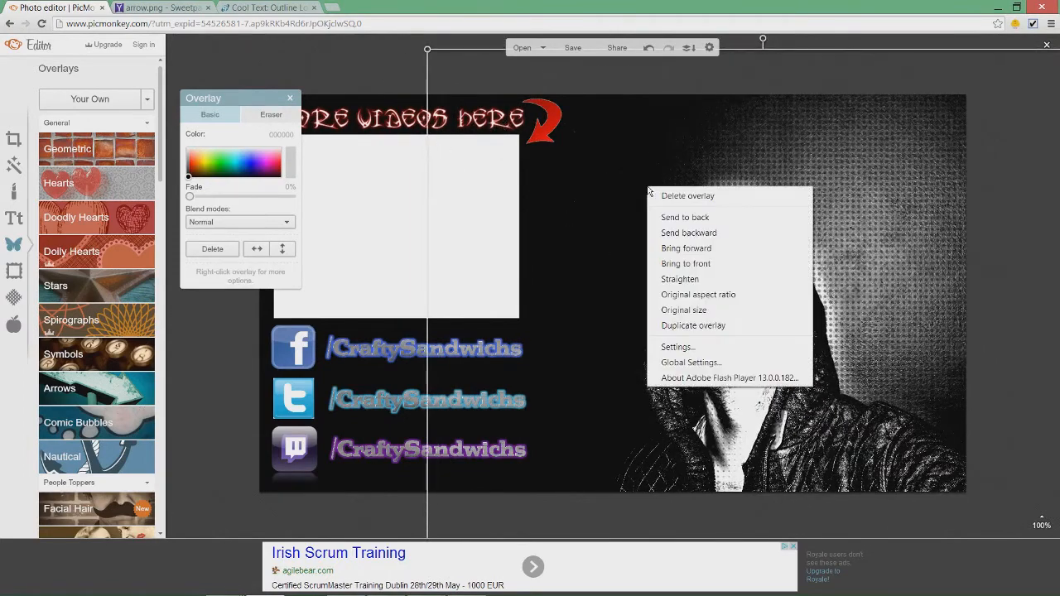
click(695, 247)
right_click(688, 241)
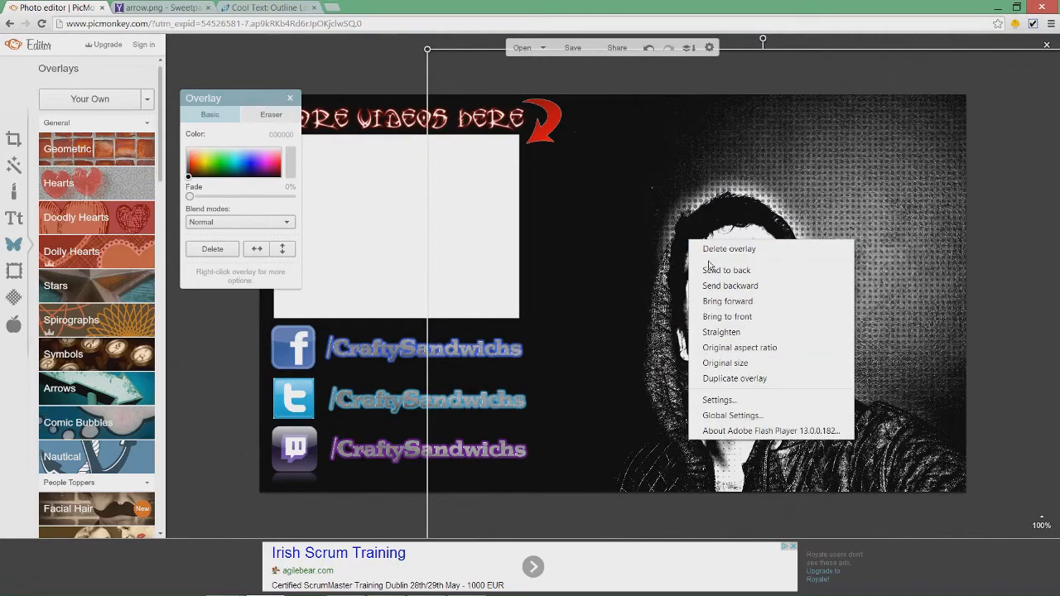
click(711, 271)
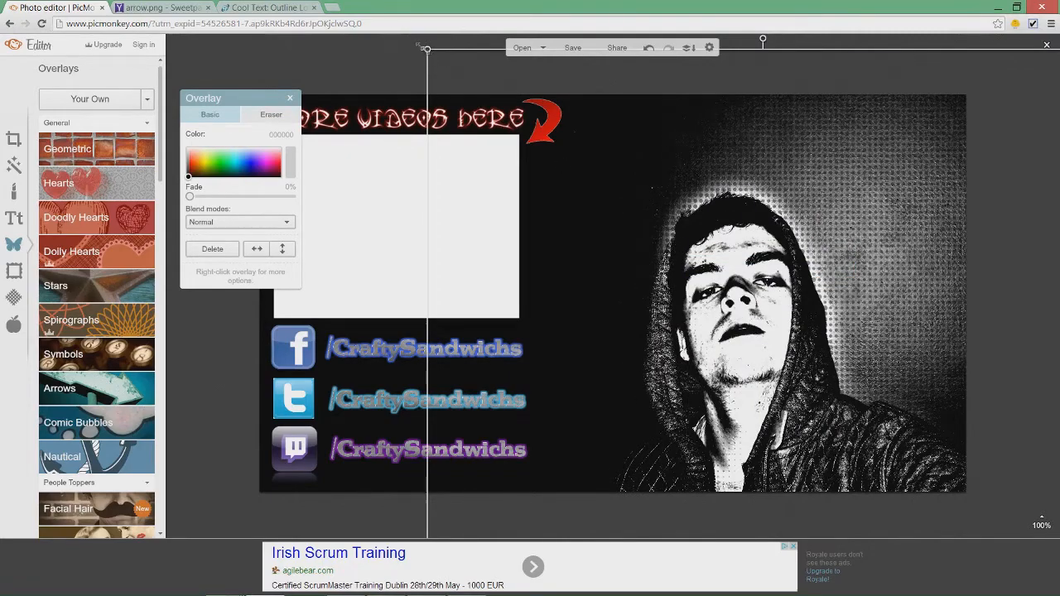
Enlarge the hooded portrait a little more, shift it closer to the white rectangle and deselect it.
drag(425, 47, 356, 4)
mouse_move(587, 283)
mouse_down()
mouse_move(601, 234)
mouse_move(583, 241)
mouse_move(577, 270)
mouse_move(577, 286)
mouse_move(595, 289)
mouse_up()
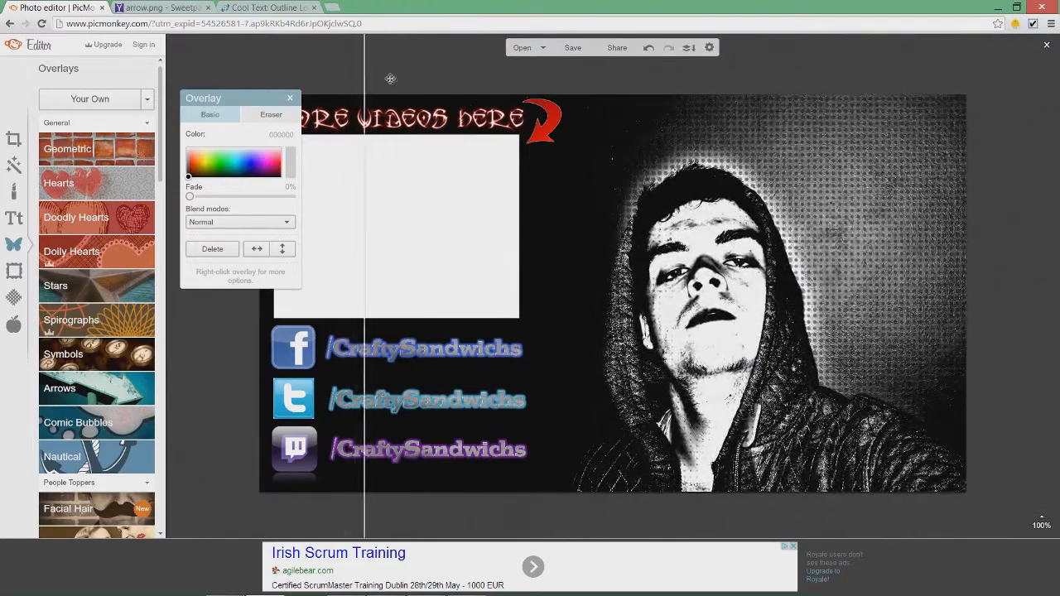
drag(661, 284, 629, 277)
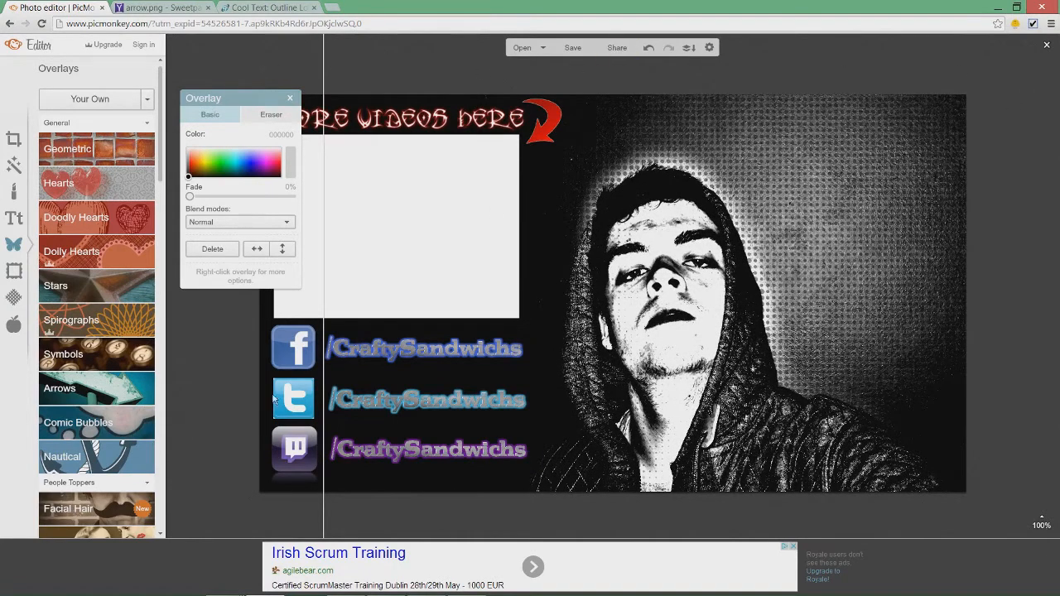
click(221, 422)
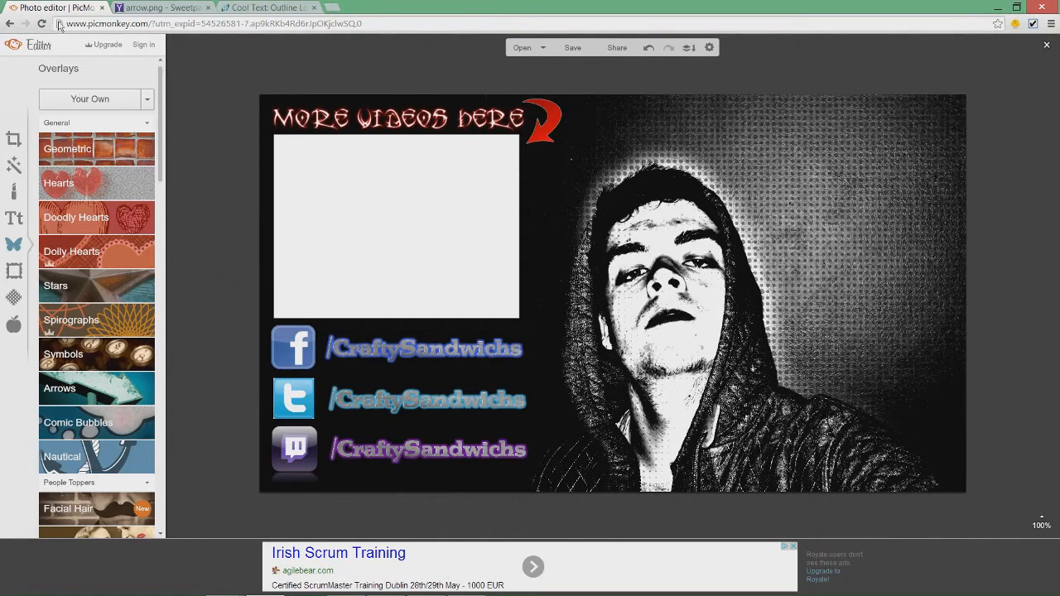
Switch to the Cool Text logo designer and replace the logo text with "Subscribe" and after that with "Today".
key(ctrl+3)
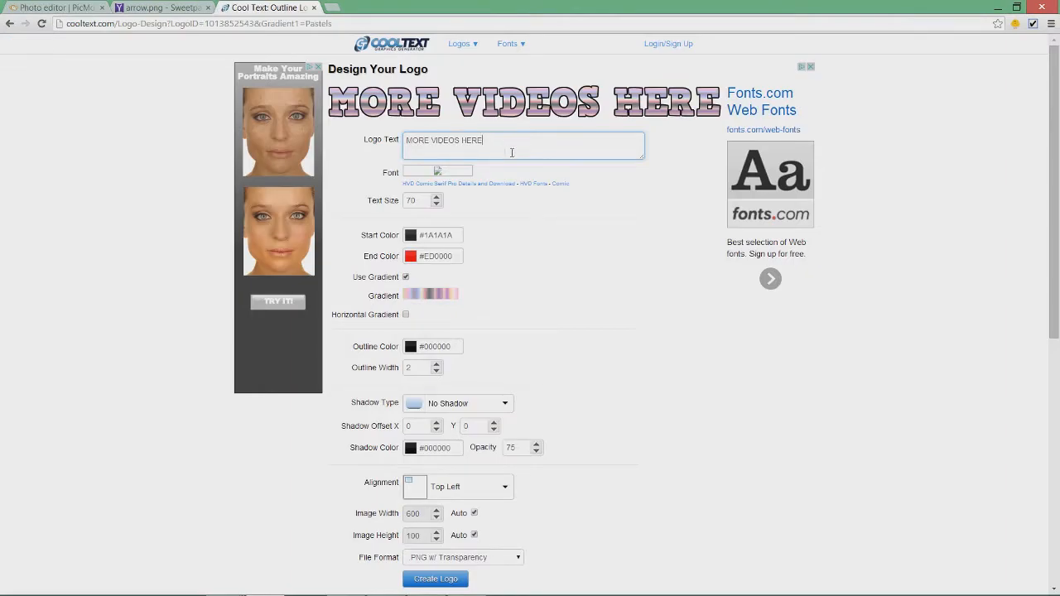
key(ctrl+a)
text(Subscr)
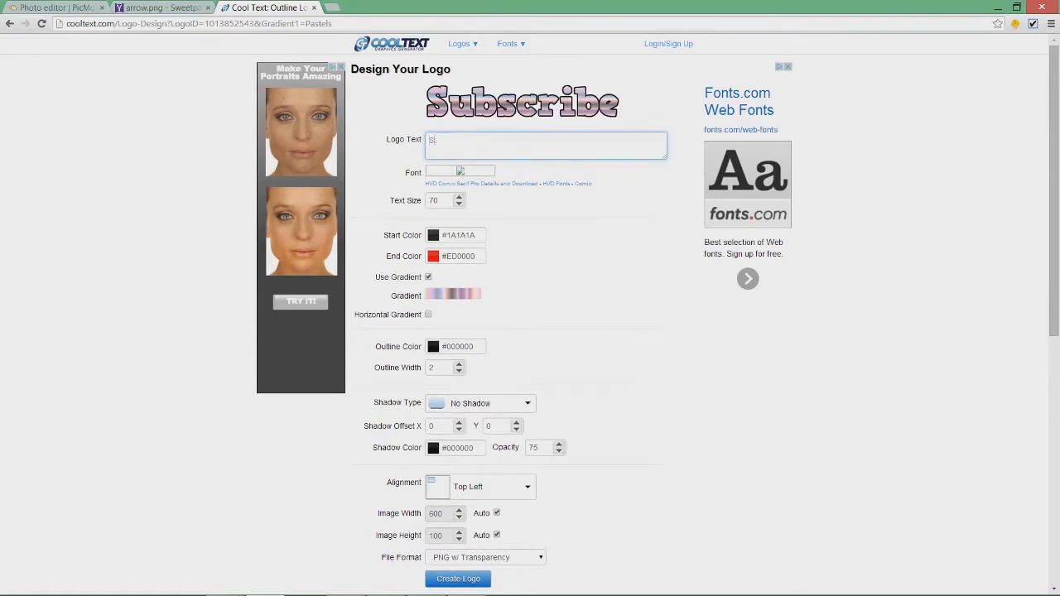
key(Tab)
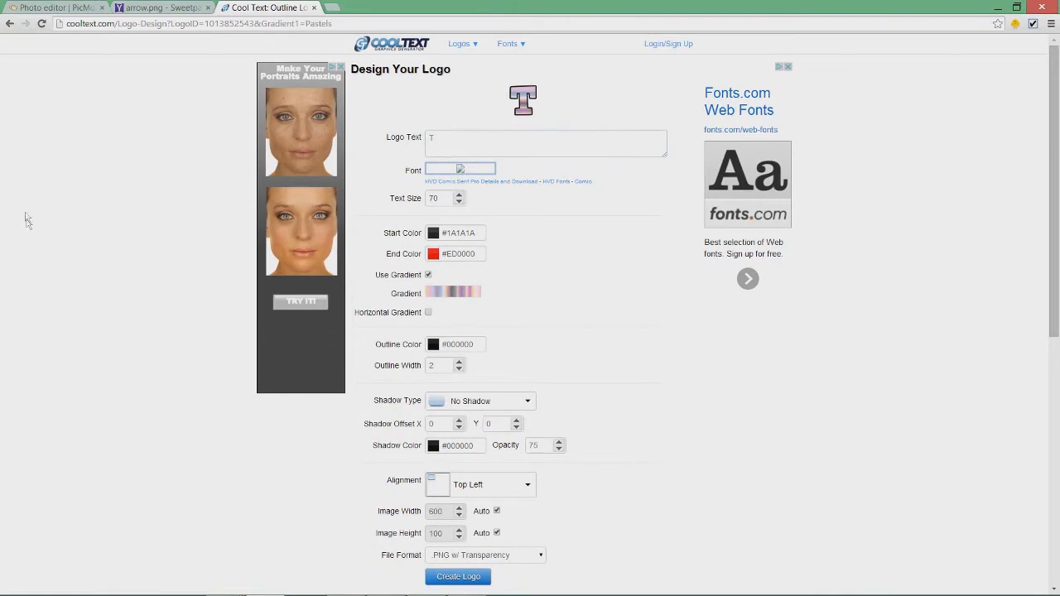
click(451, 144)
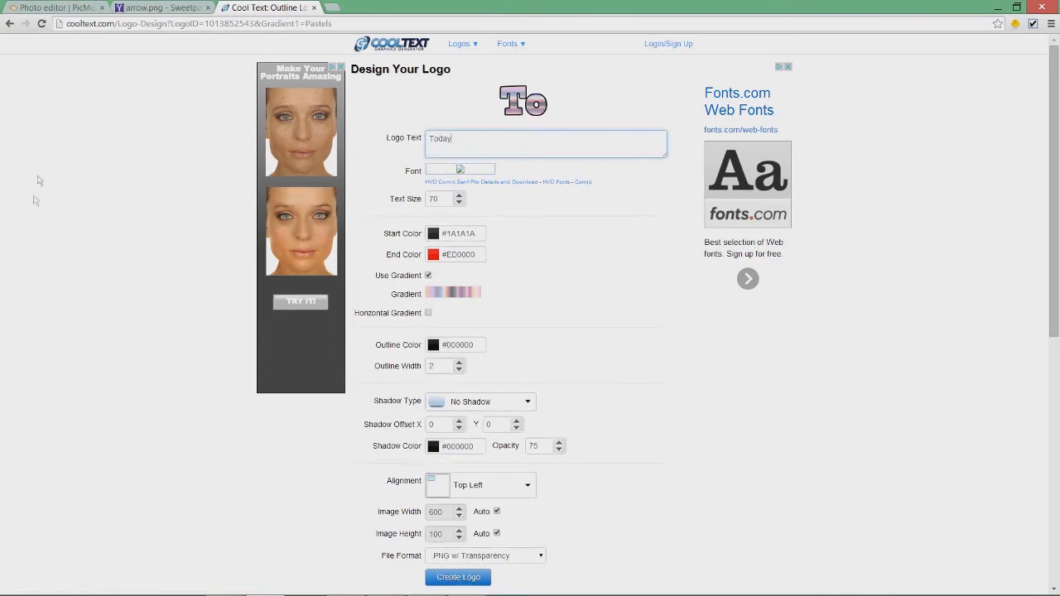
Return to PicMonkey, add the orange "Subscribe" text image as an overlay, and place it enlarged in the graphic's upper-right corner.
click(51, 8)
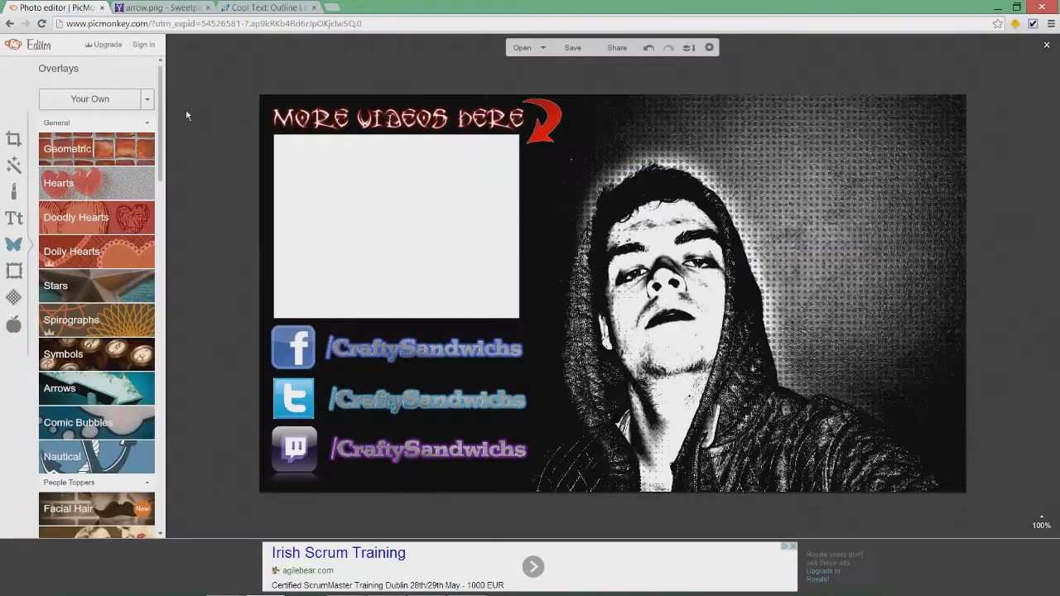
click(97, 99)
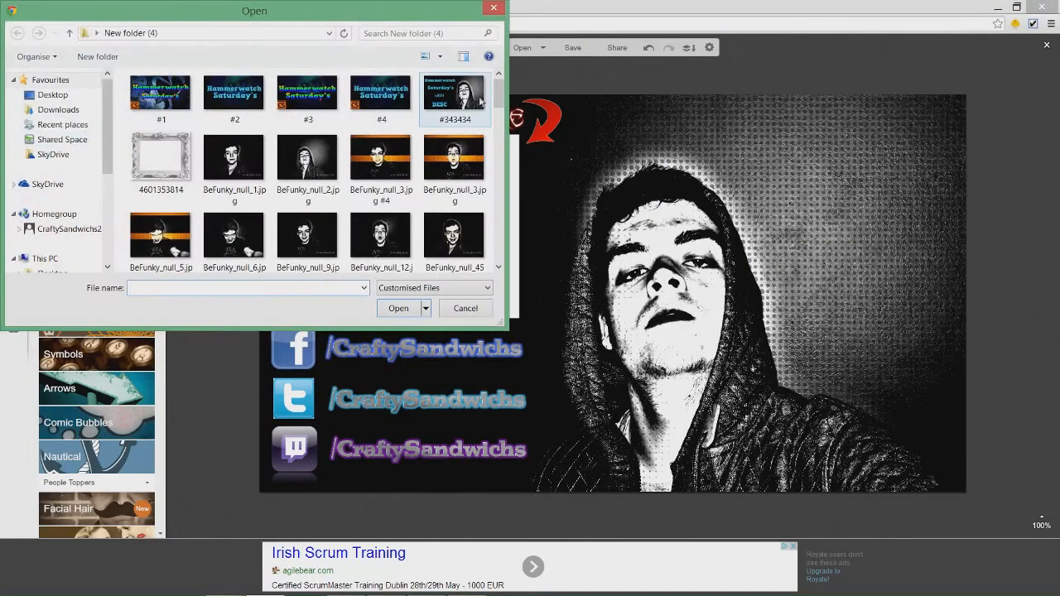
scroll(501, 108, down, 1)
drag(502, 110, 502, 147)
double_click(450, 178)
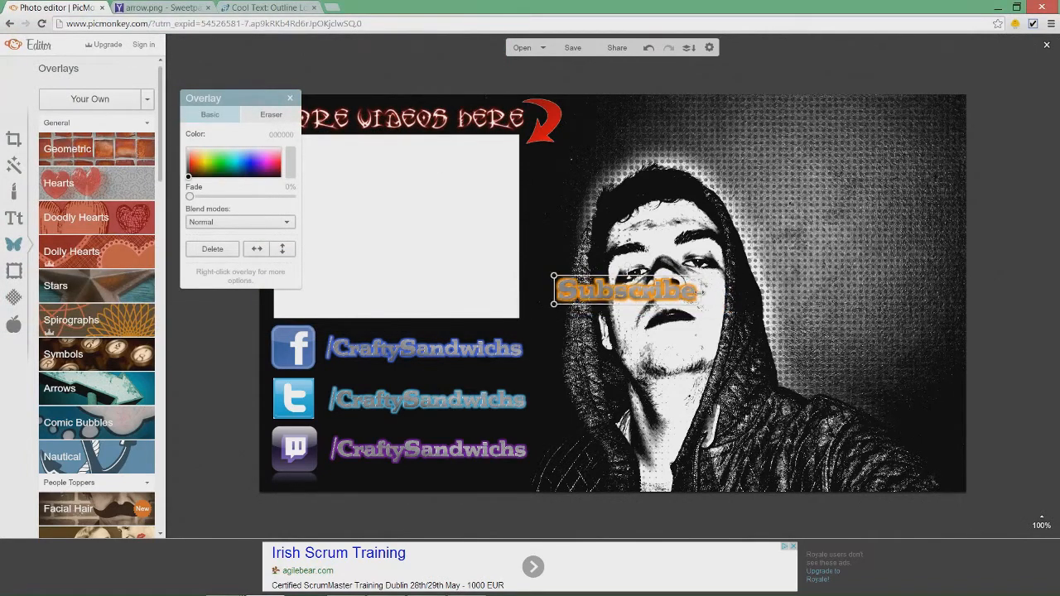
drag(709, 292, 916, 140)
scroll(903, 136, down, 3)
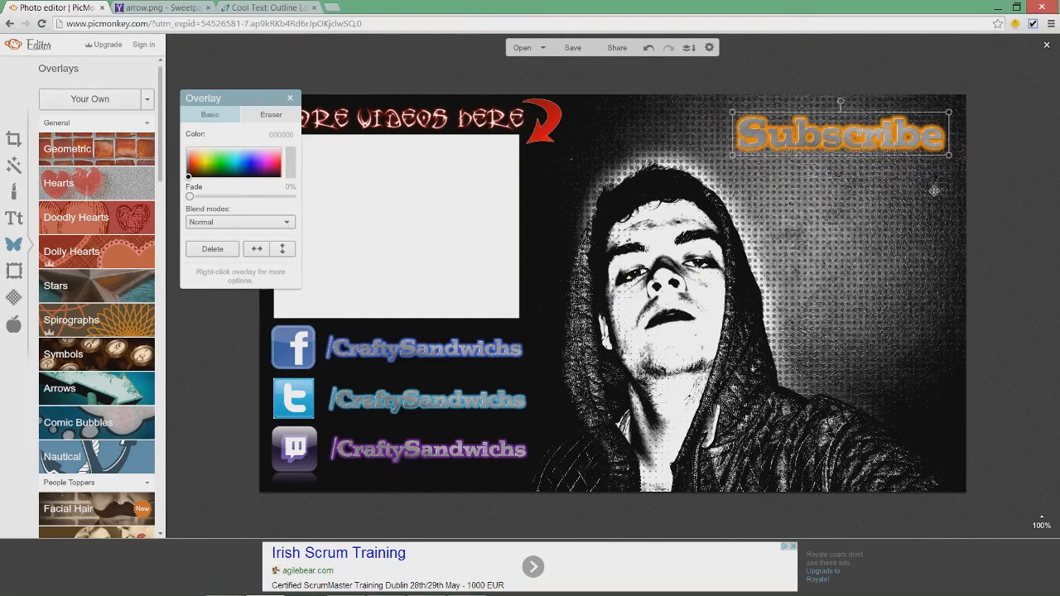
Add the orange "Today" text image as an overlay, enlarge it slightly and place it directly under "Subscribe".
click(113, 106)
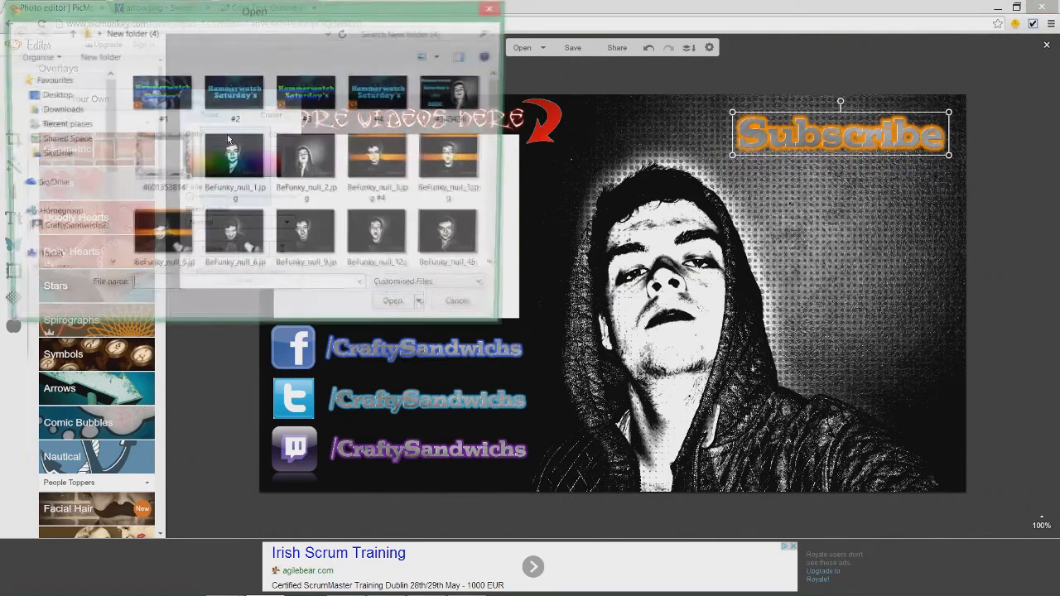
drag(503, 106, 506, 153)
click(150, 189)
double_click(150, 189)
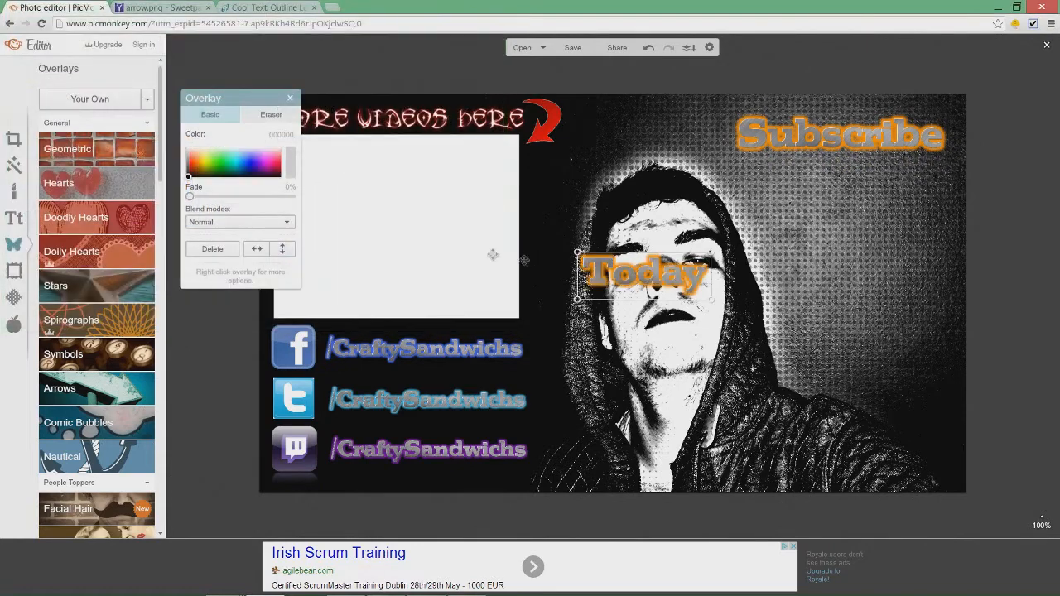
drag(623, 276, 831, 193)
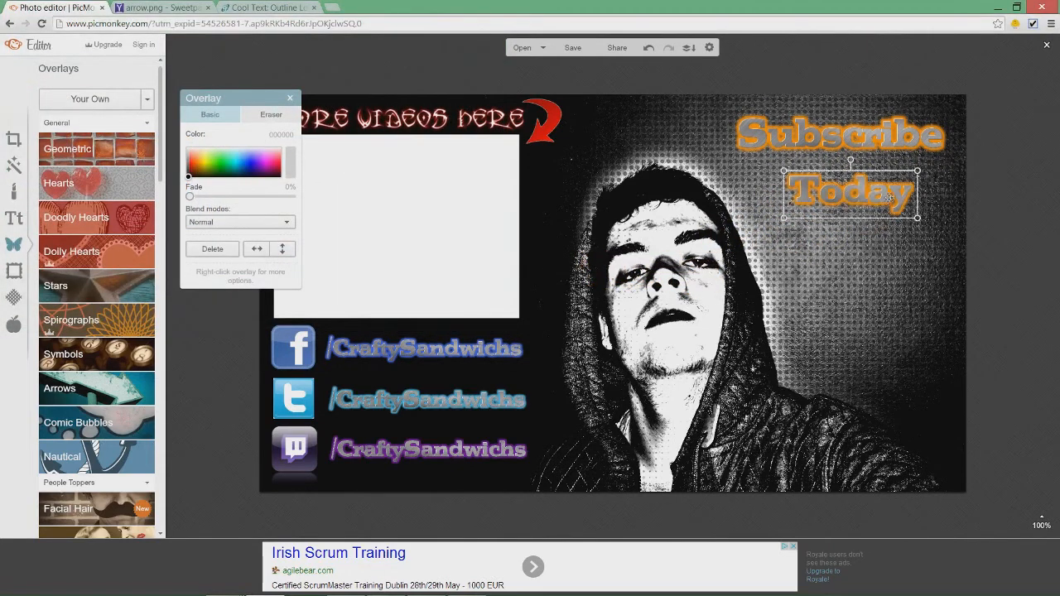
mouse_move(912, 197)
mouse_down()
mouse_move(940, 197)
mouse_move(897, 199)
mouse_up()
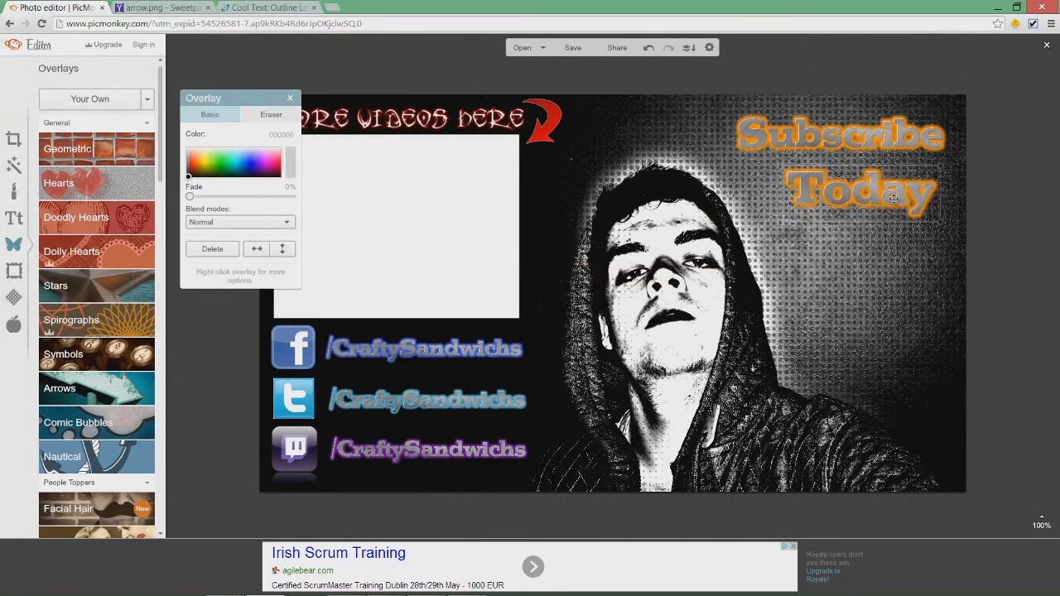
click(814, 181)
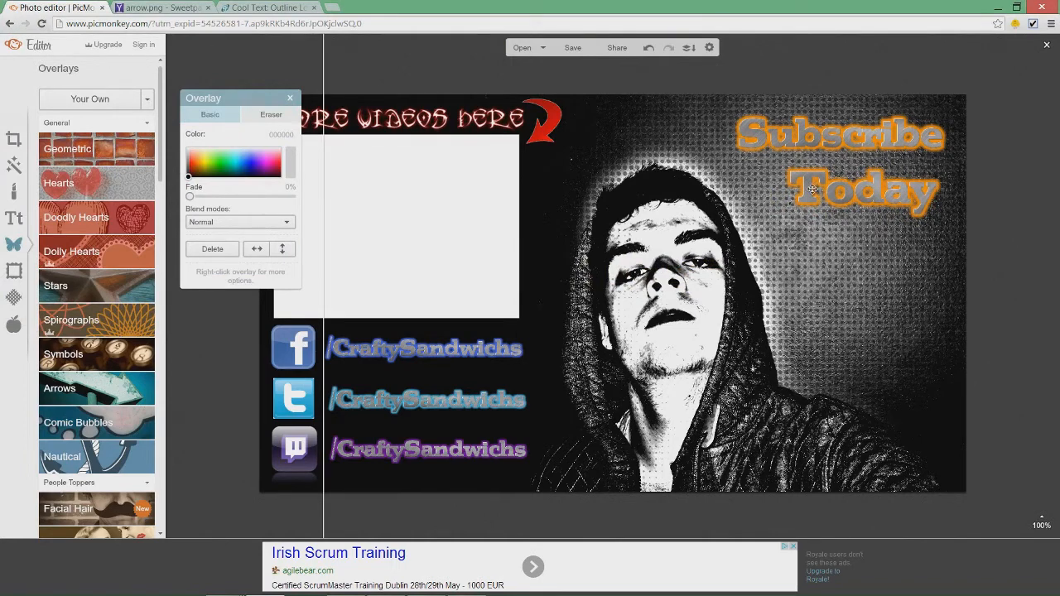
click(220, 73)
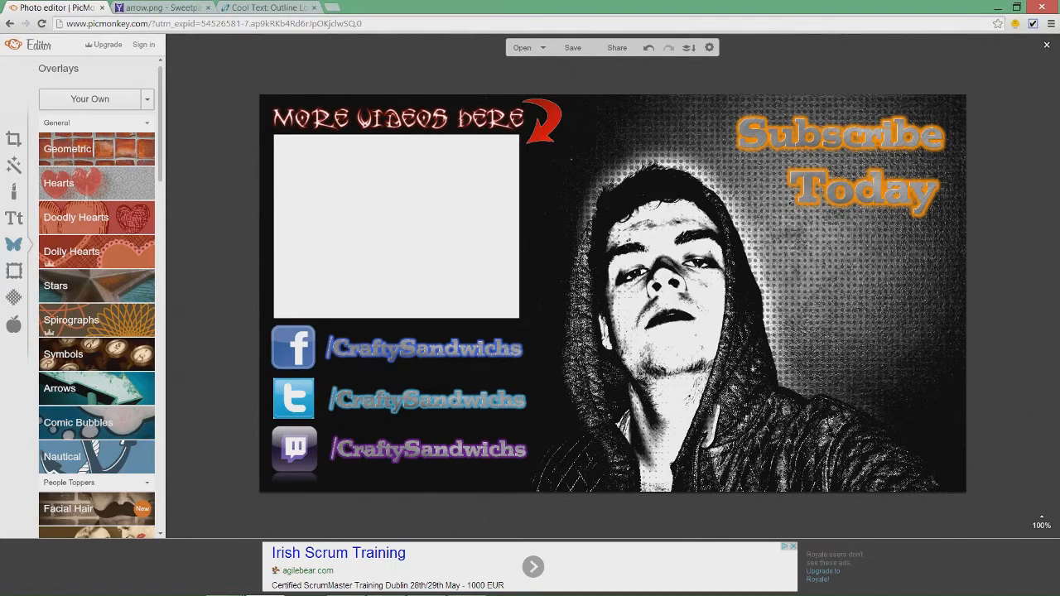
Start saving the finished graphic and set its file format to jpg.
click(572, 47)
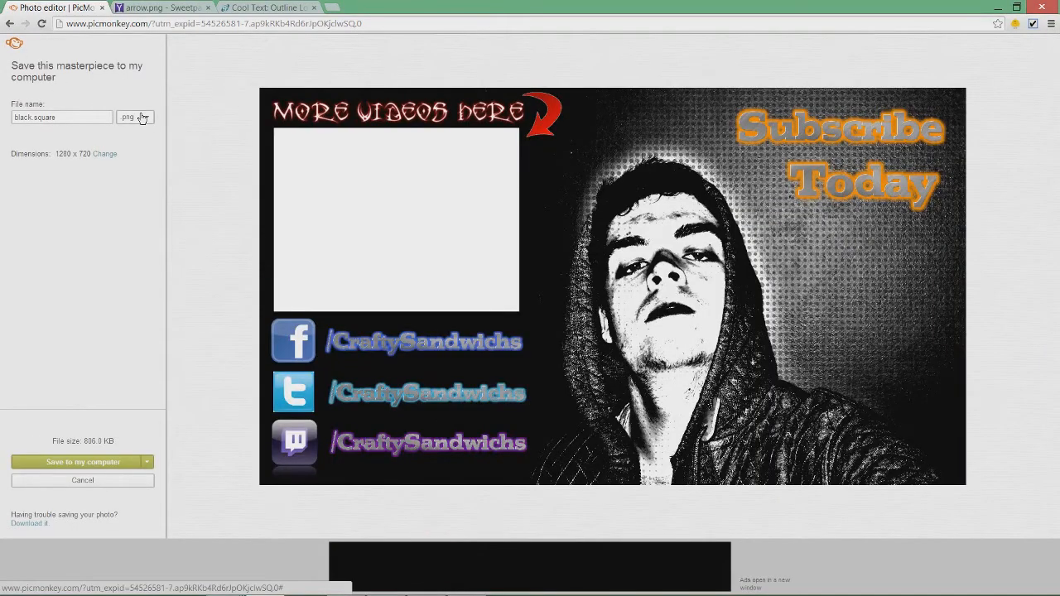
click(138, 118)
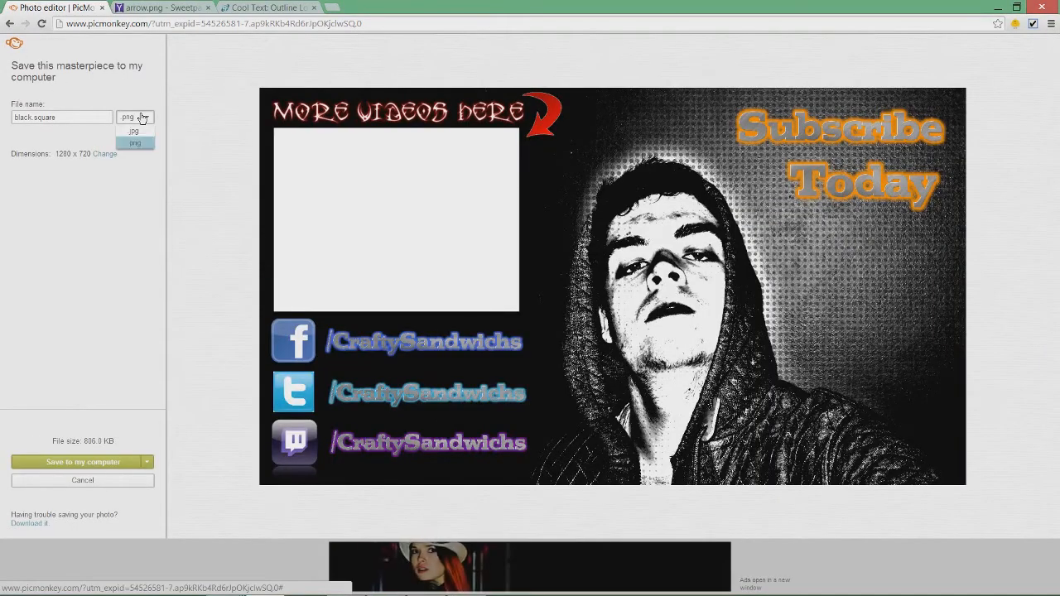
click(135, 131)
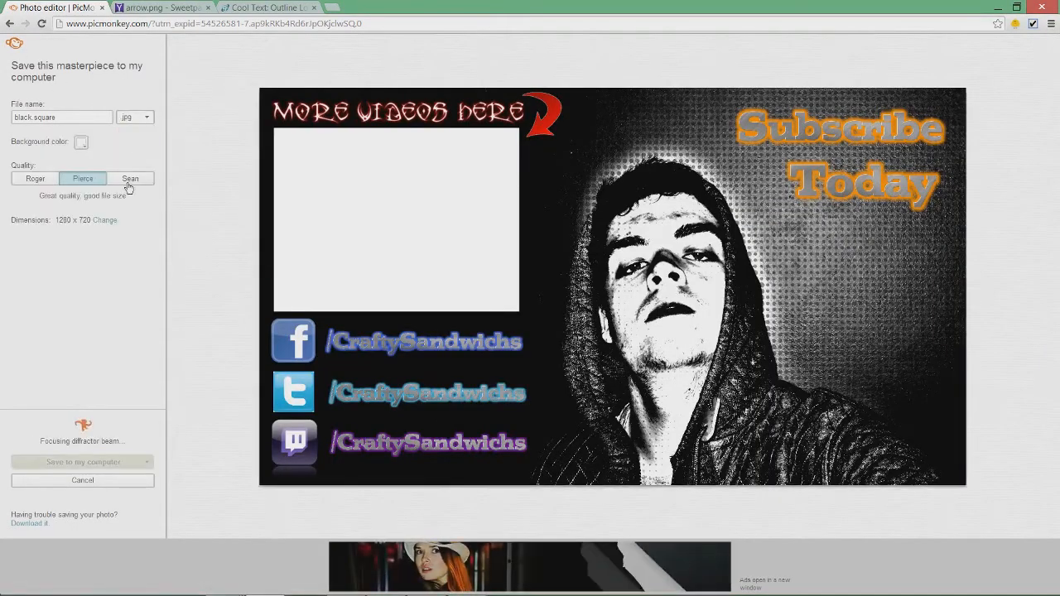
click(138, 119)
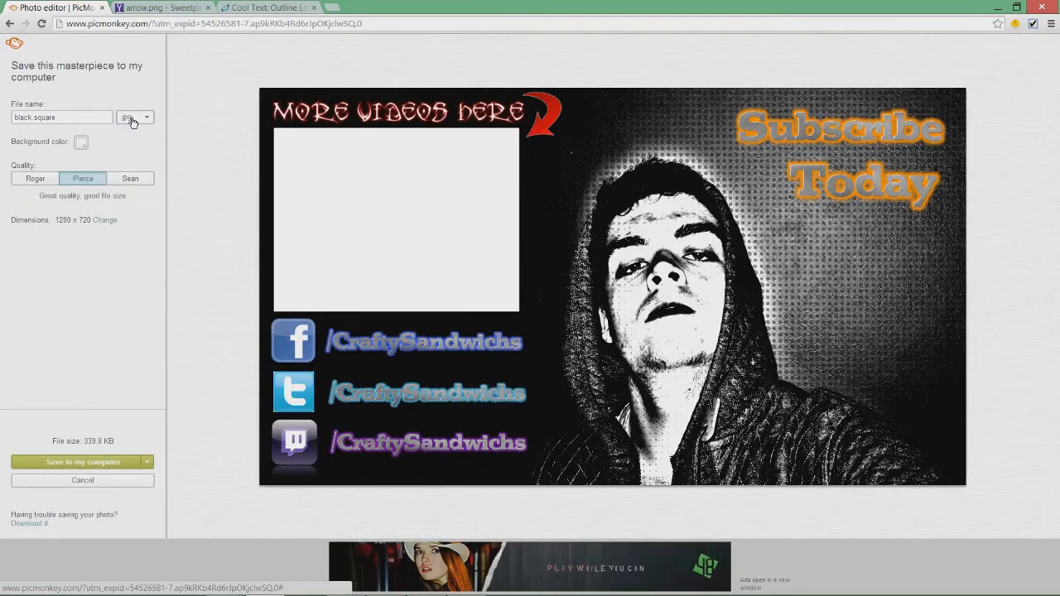
click(139, 133)
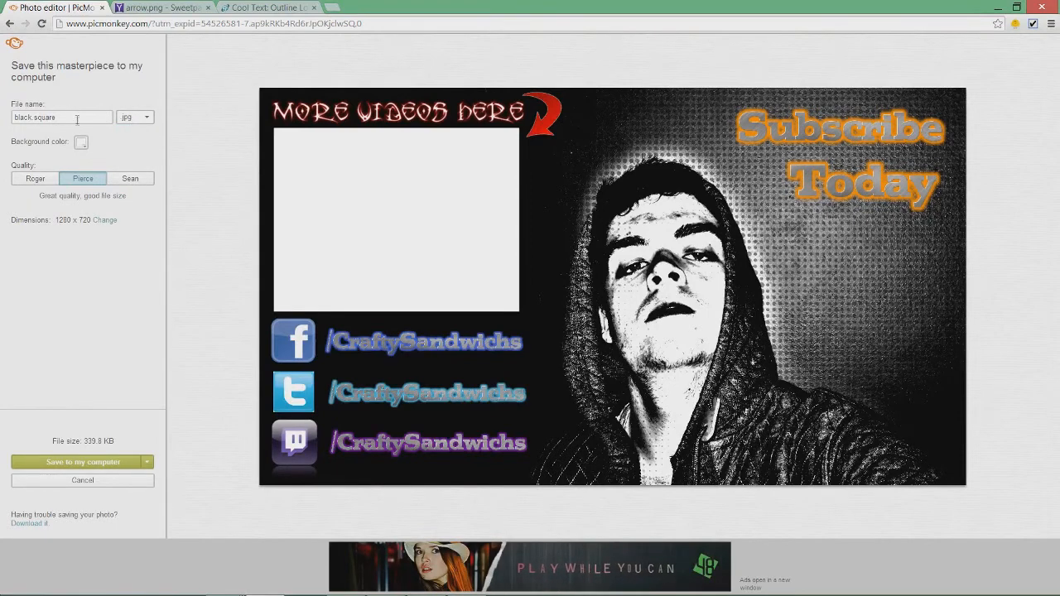
Name the exported file "tutorial outro".
drag(76, 116, 13, 117)
text(t)
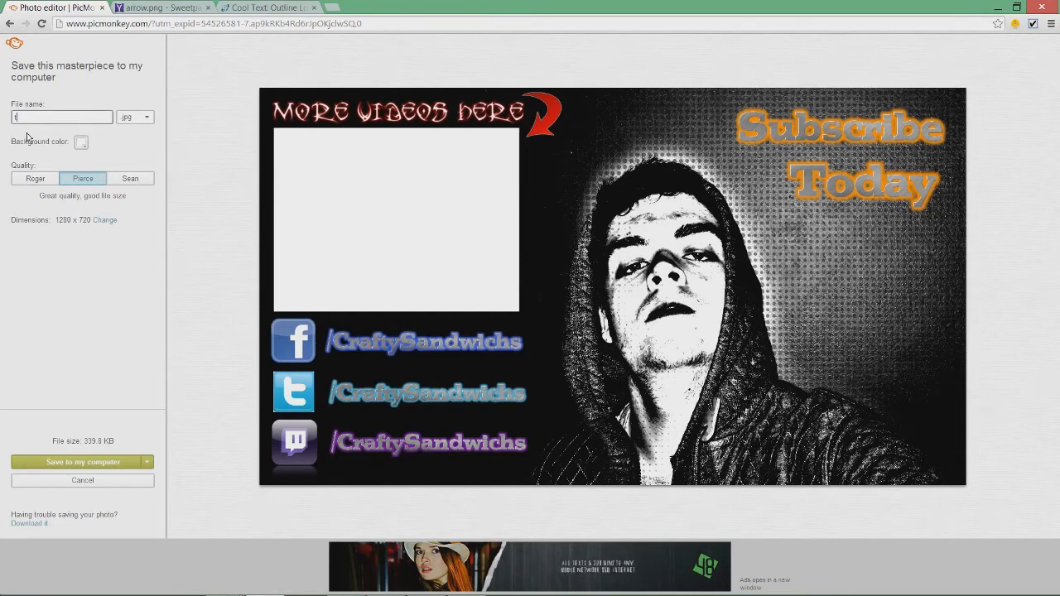
text(uto)
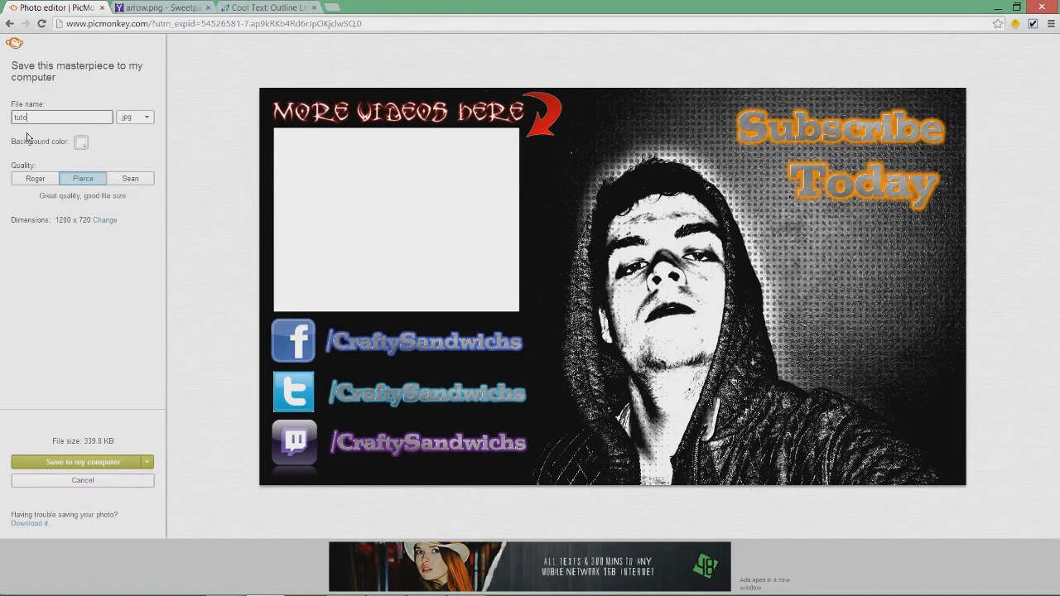
text(ria)
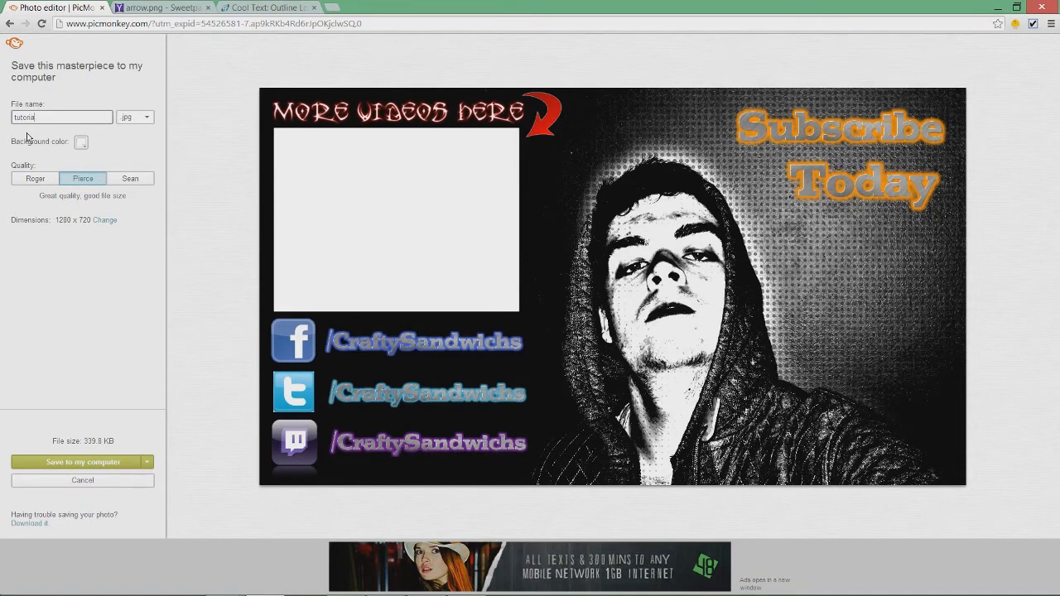
text(l outro)
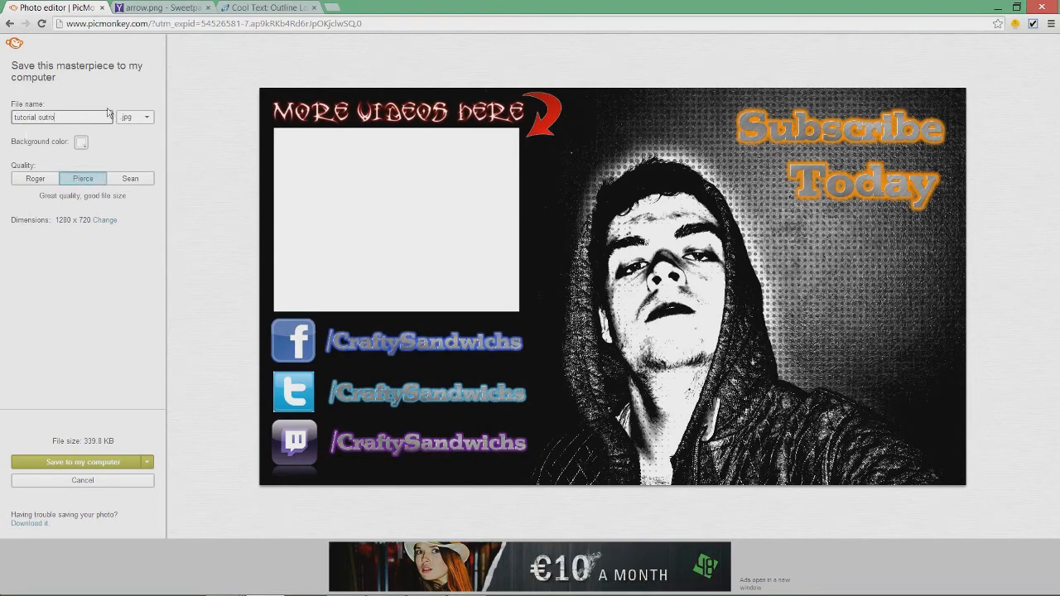
Set the image quality to Sean and save the file to the computer in New folder (4).
click(130, 179)
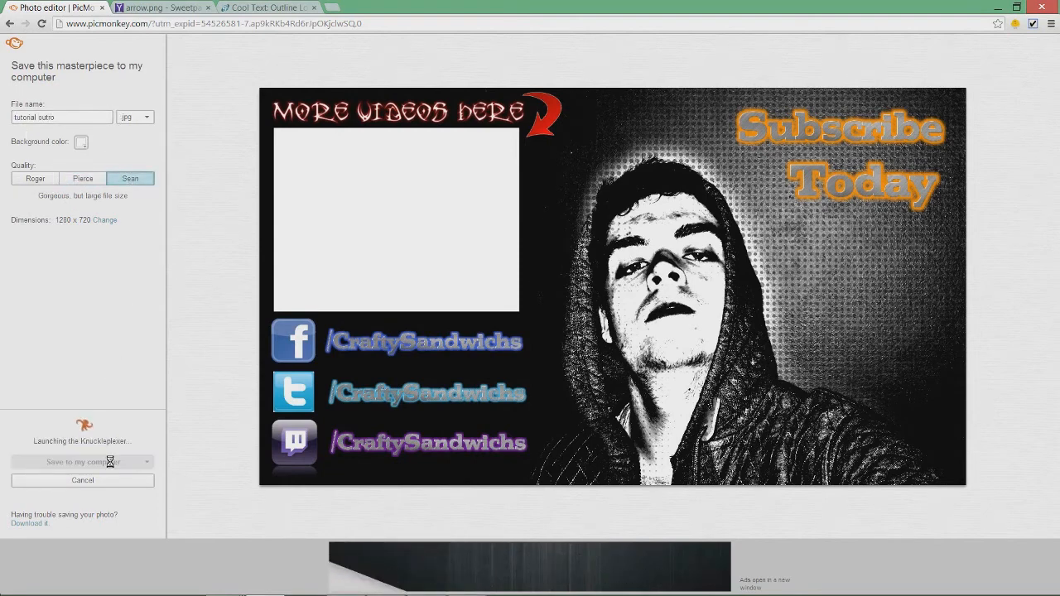
click(148, 468)
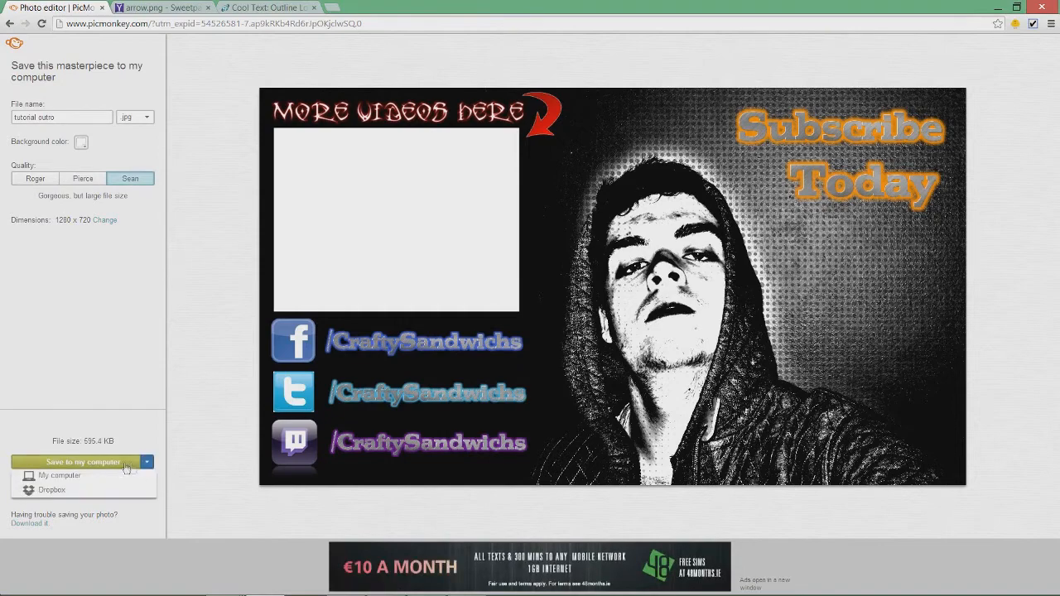
click(120, 473)
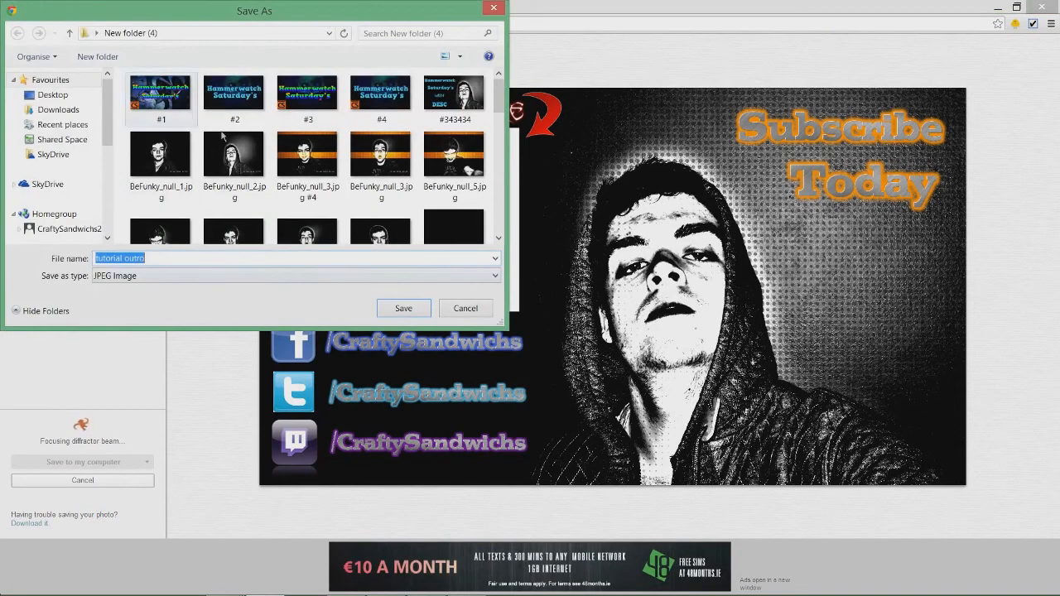
click(402, 308)
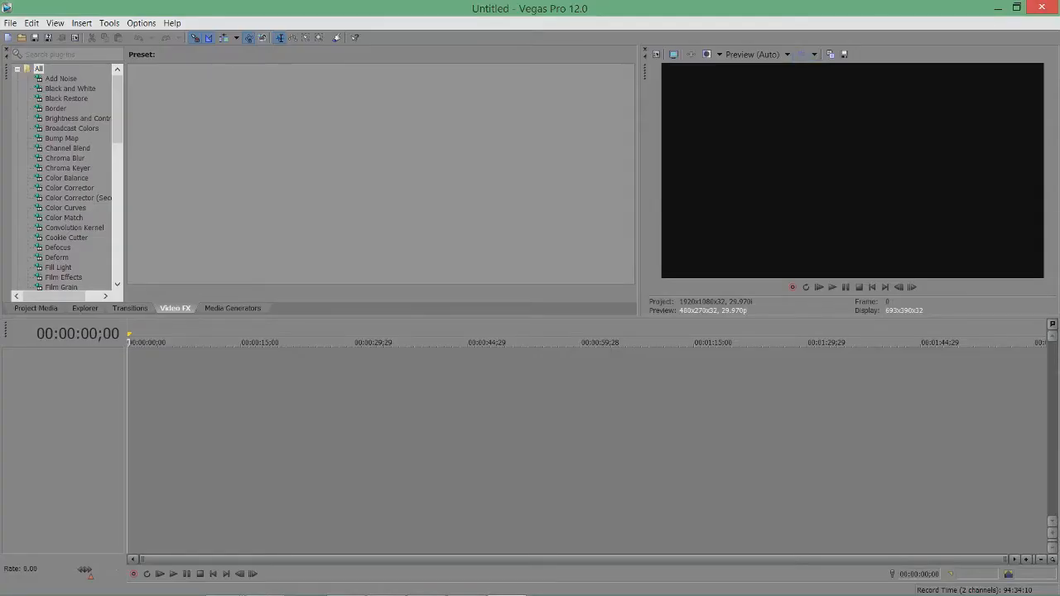
Reduce the Vegas Pro window so the desktop is accessible and open the desktop folder New folder (4).
mouse_move(1030, 10)
click(1017, 8)
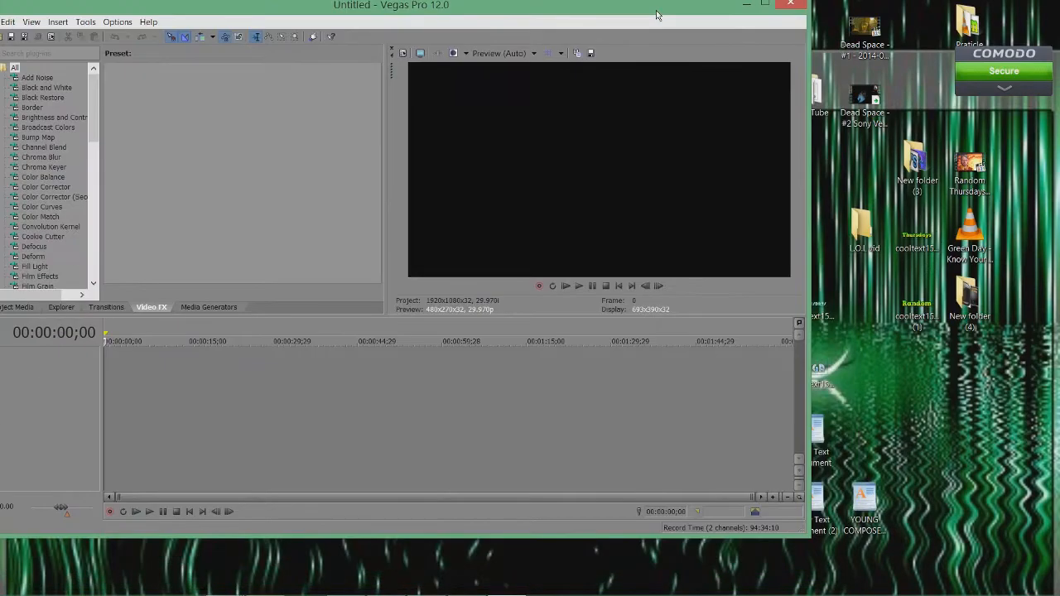
double_click(966, 298)
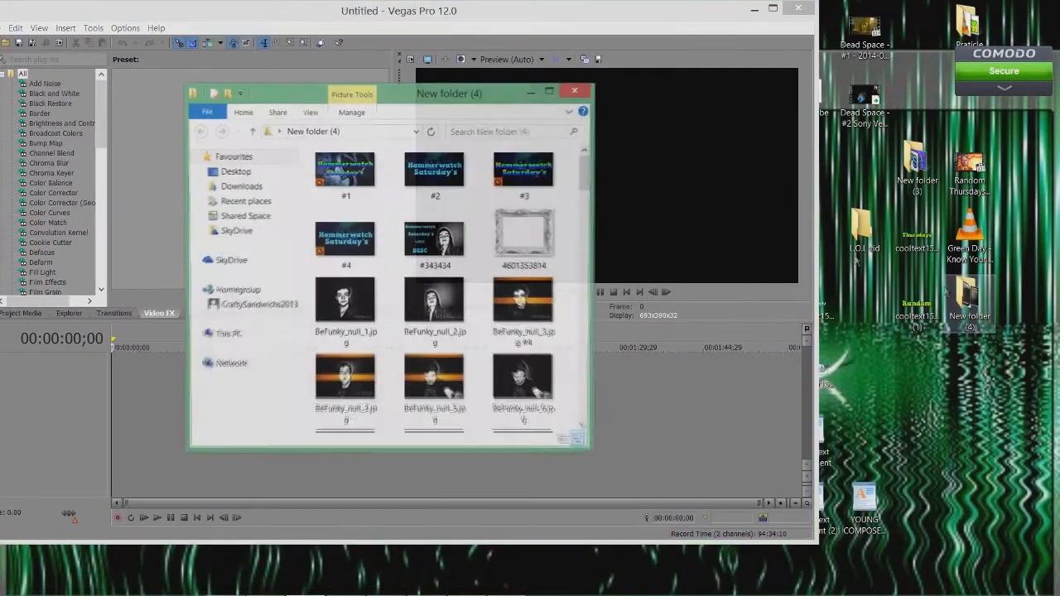
Add the "tutorial outro" image from New folder (4) to the start of the Vegas Pro timeline and minimize the folder.
drag(474, 98, 660, 49)
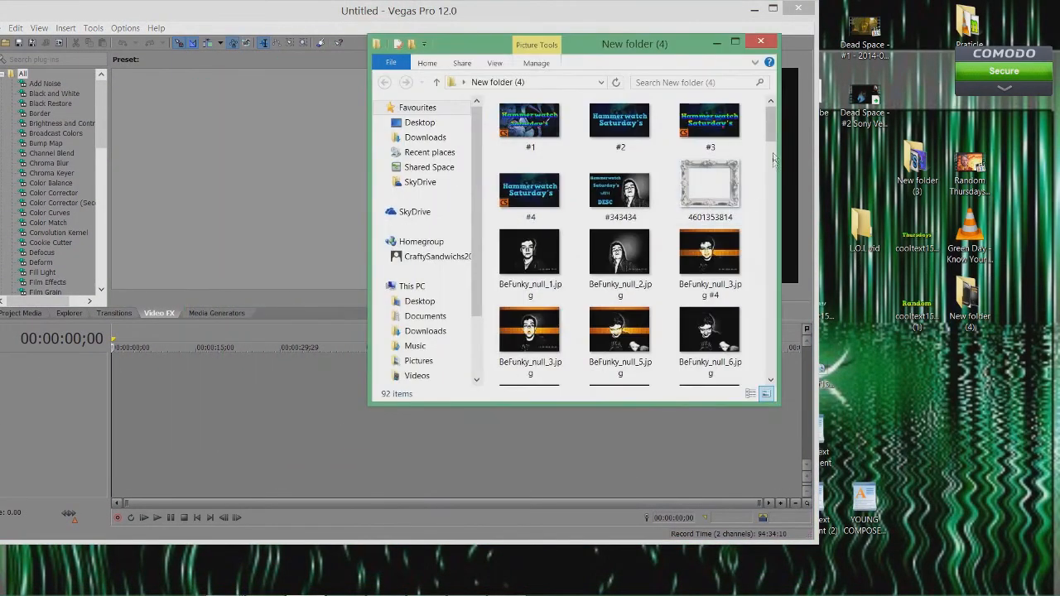
drag(775, 124, 767, 331)
drag(767, 331, 768, 346)
click(728, 308)
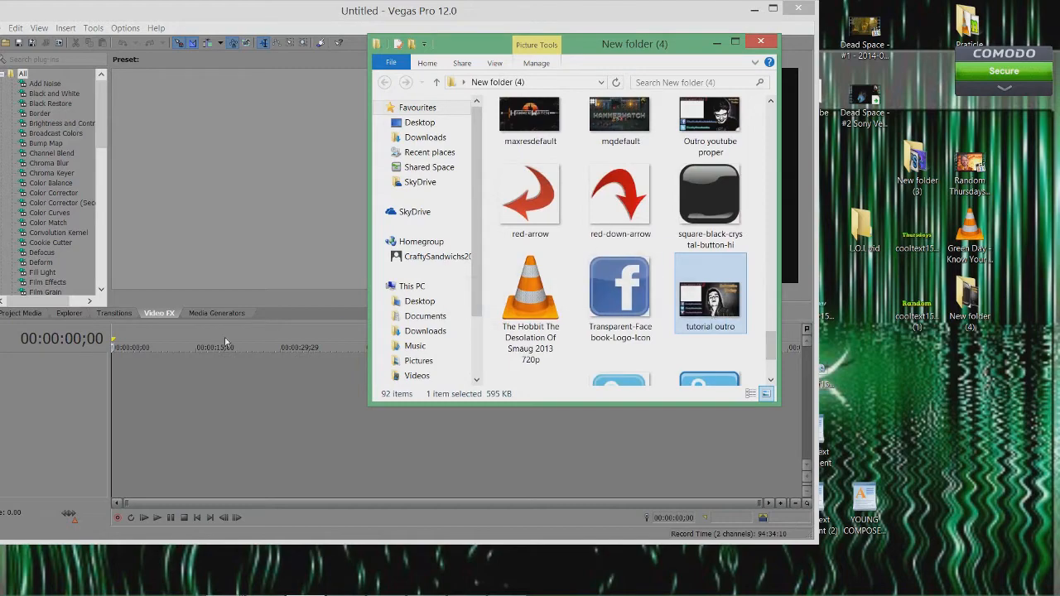
drag(128, 383, 118, 384)
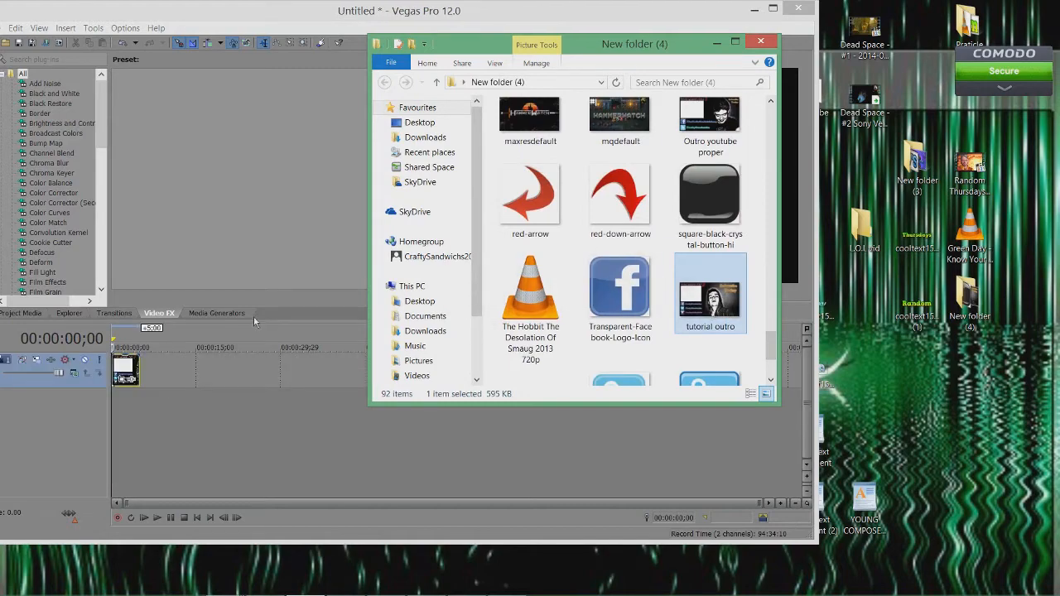
click(735, 42)
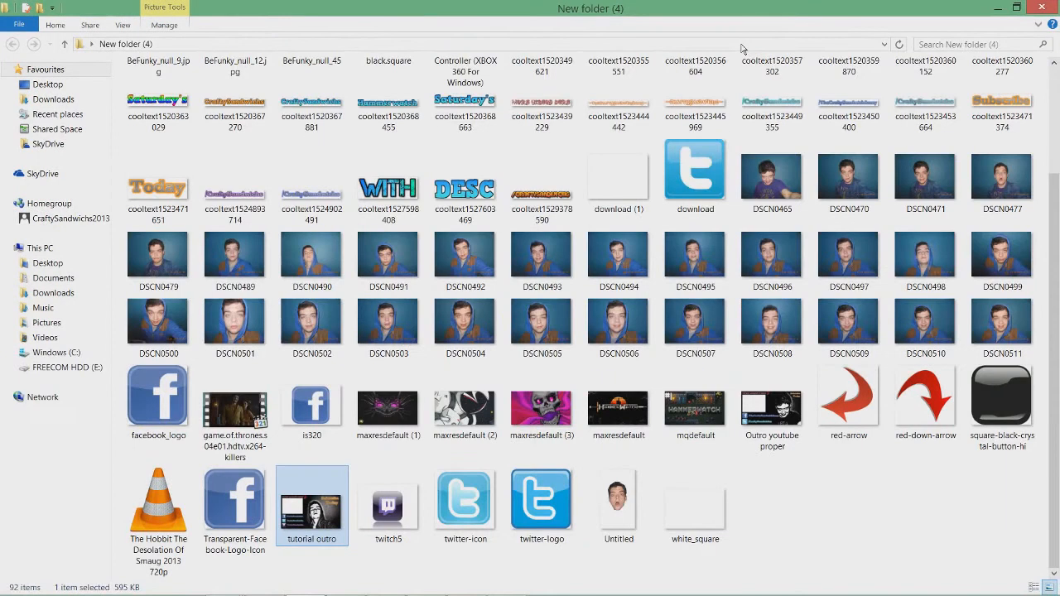
click(998, 7)
Move the outro image to a new track below, extend it to 00:00:22;15, and return the playhead to the start.
drag(128, 371, 127, 412)
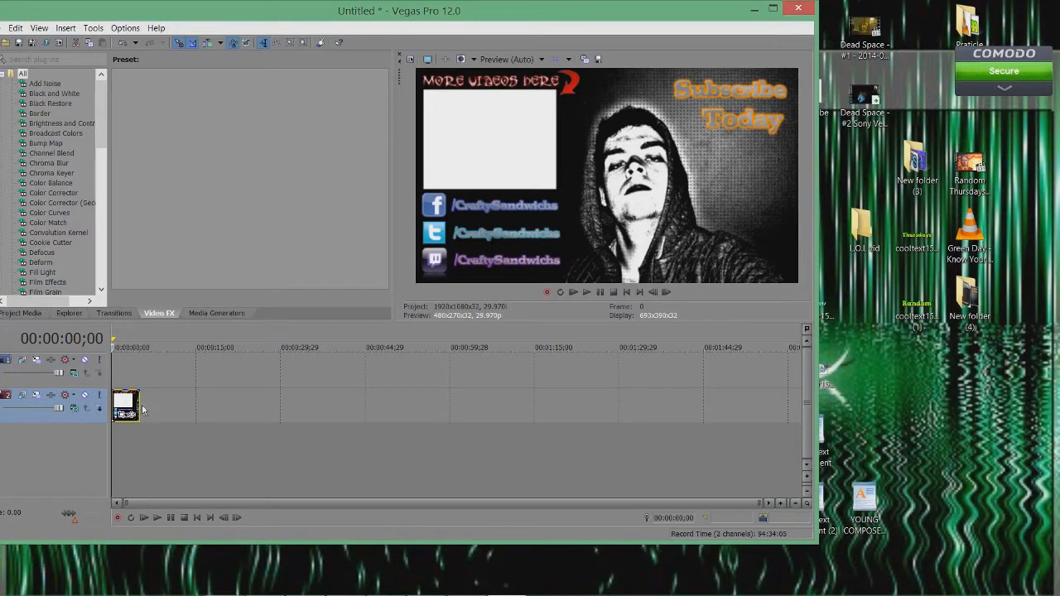
click(143, 410)
drag(138, 405, 237, 404)
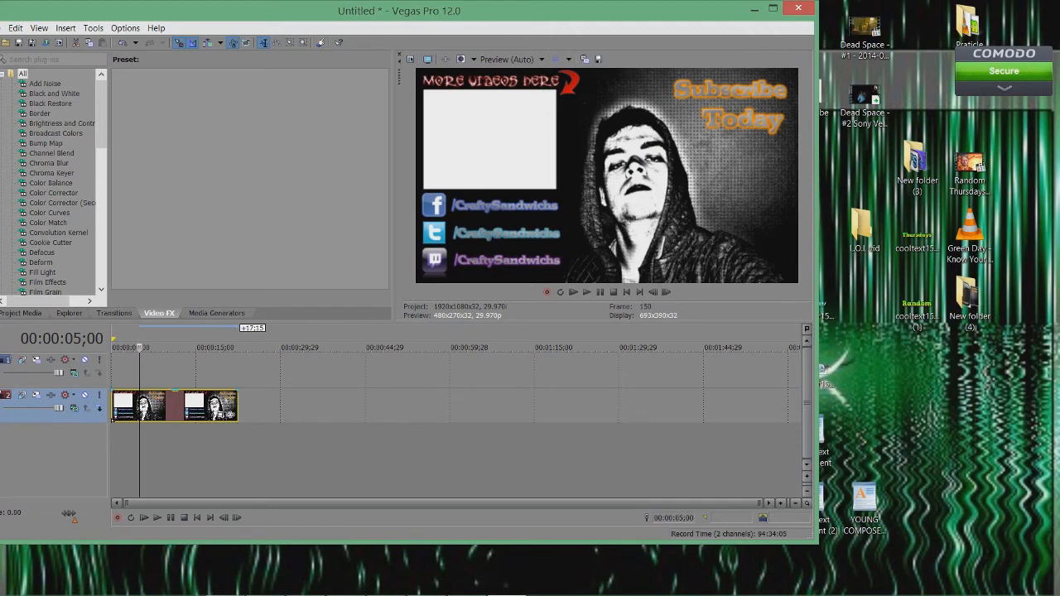
click(237, 404)
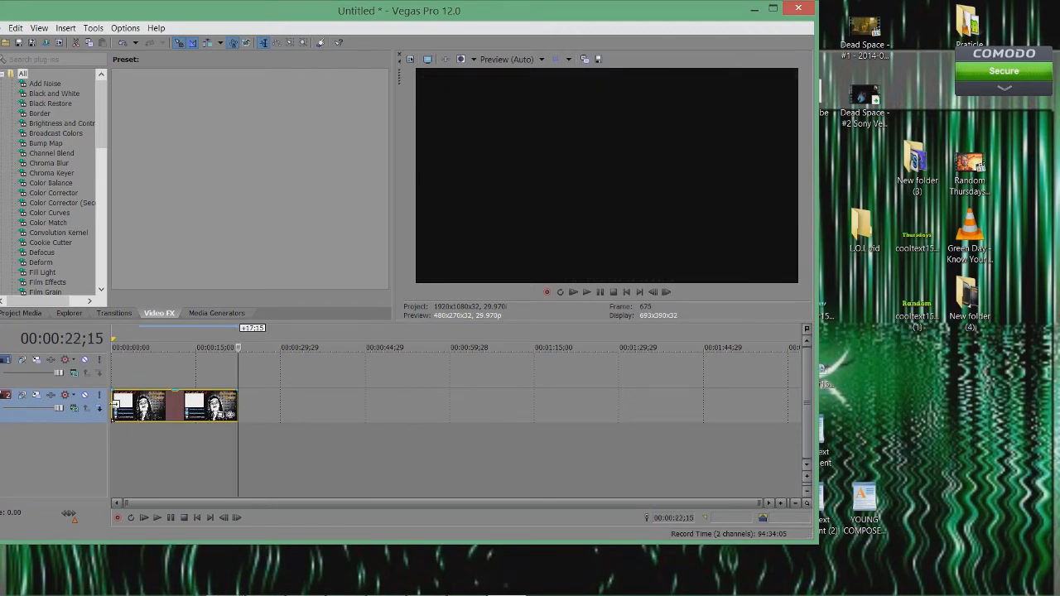
click(114, 405)
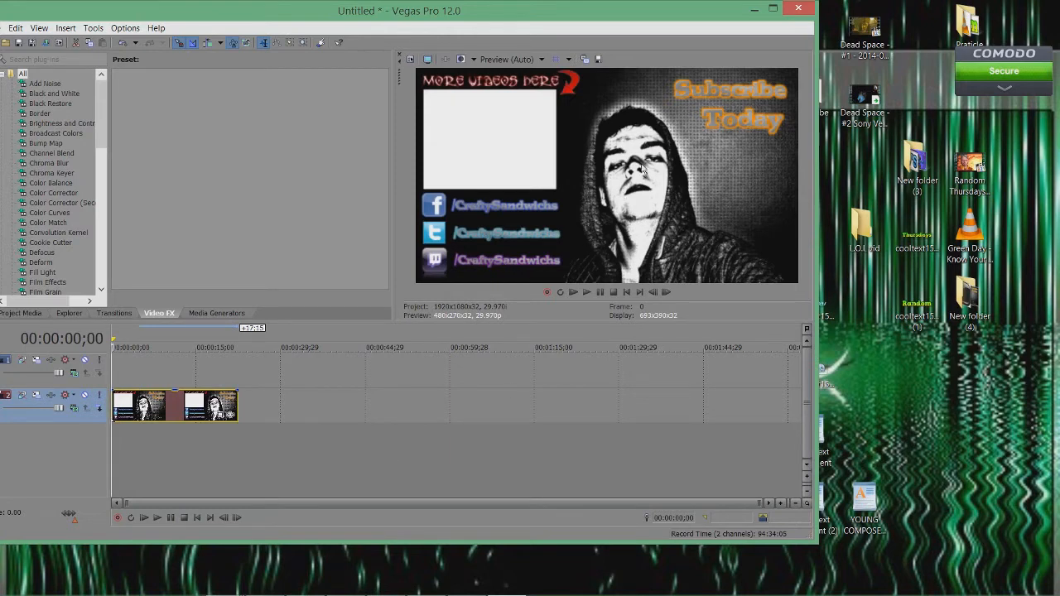
Add the desktop's Random Thursdays video to the start of the top track and match the project video settings to it.
click(859, 98)
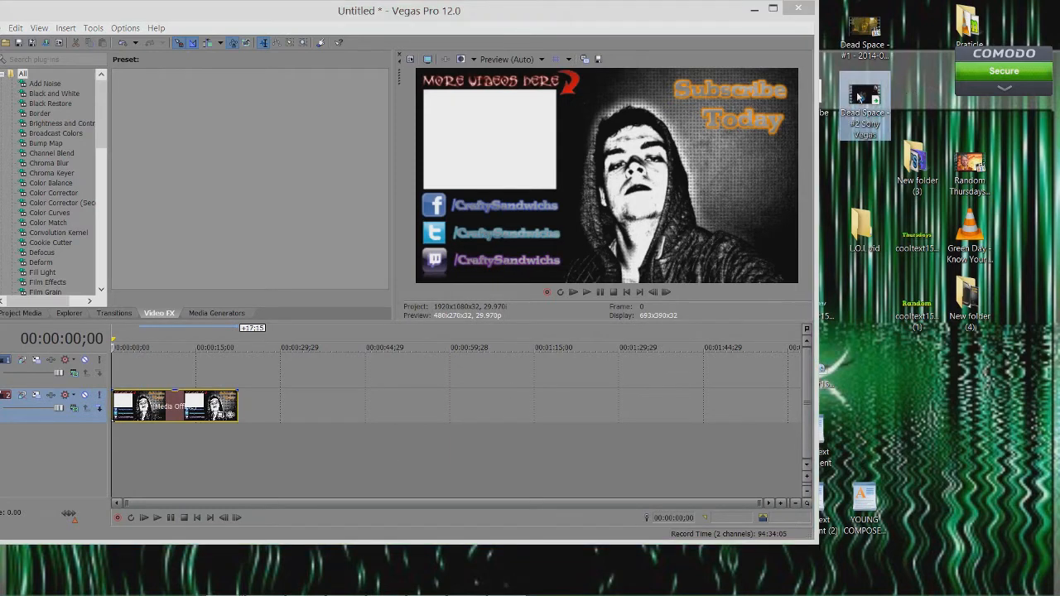
click(949, 108)
drag(981, 170, 113, 367)
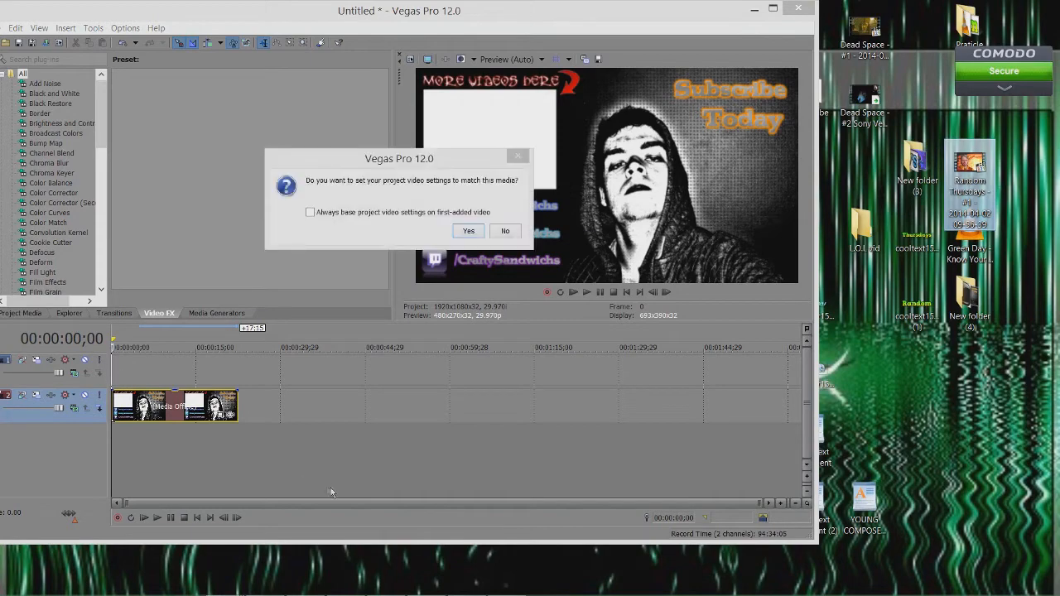
click(470, 231)
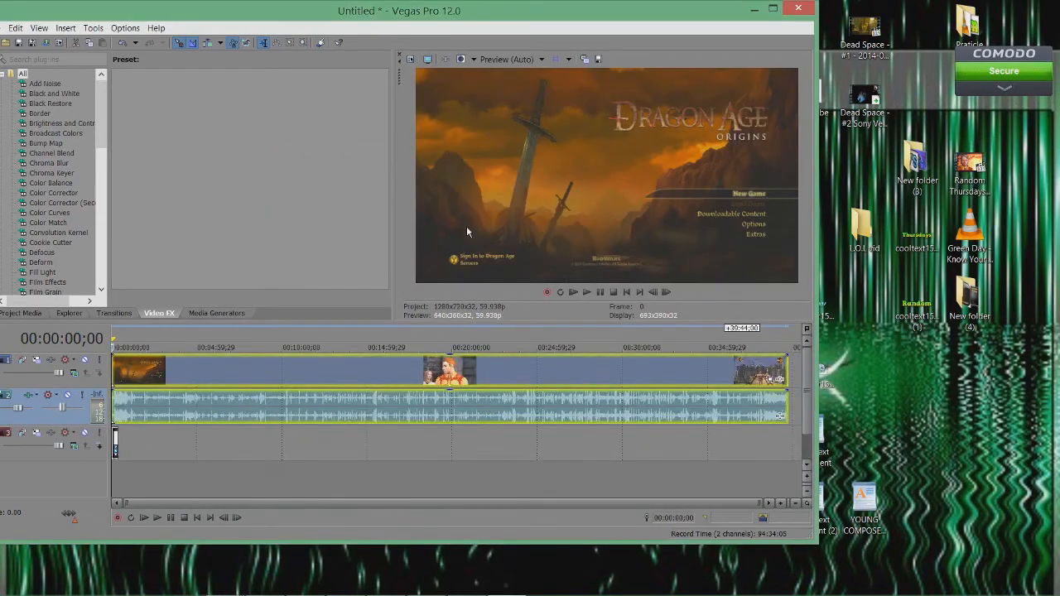
Shorten the gameplay clip to about 5 minutes and extend the outro image to about 30 seconds.
drag(175, 507, 139, 484)
drag(787, 369, 202, 369)
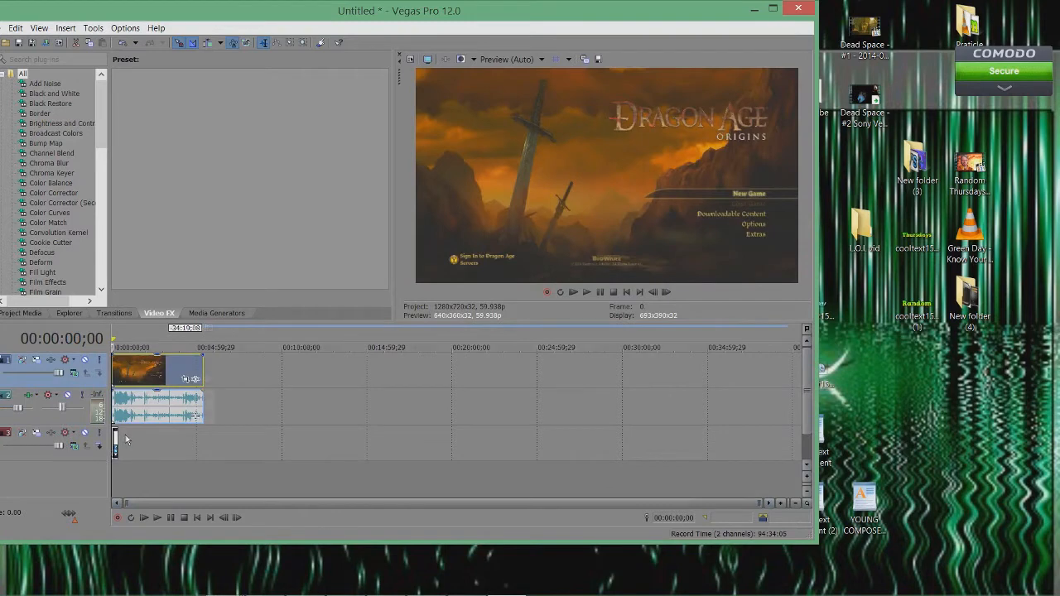
scroll(125, 440, up, 10)
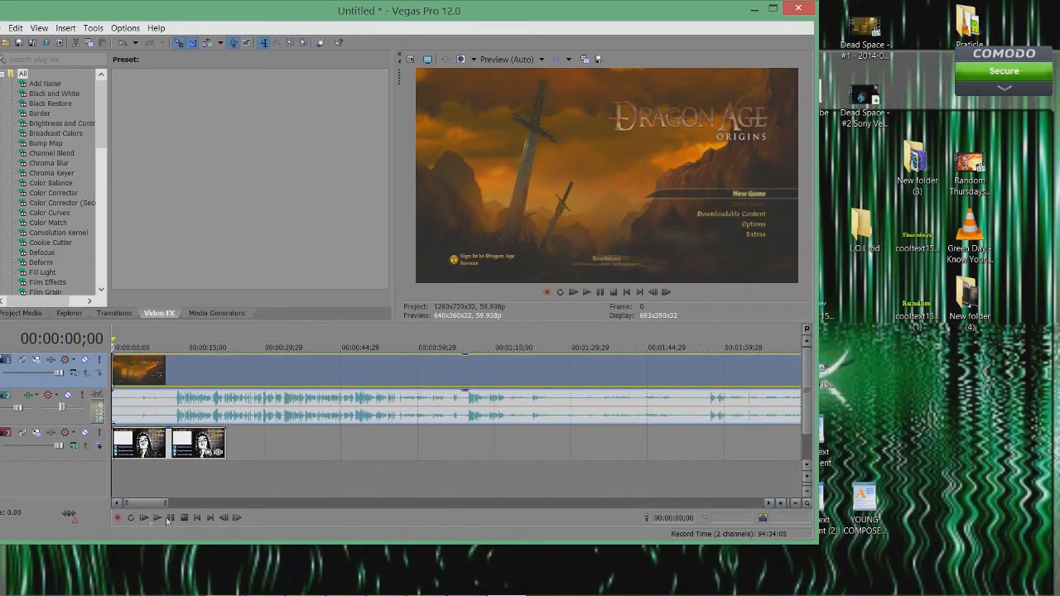
scroll(222, 445, down, 3)
drag(165, 444, 186, 445)
Trim the gameplay clip's end to line up with the end of the outro image, and return the playhead to the start.
drag(165, 504, 235, 493)
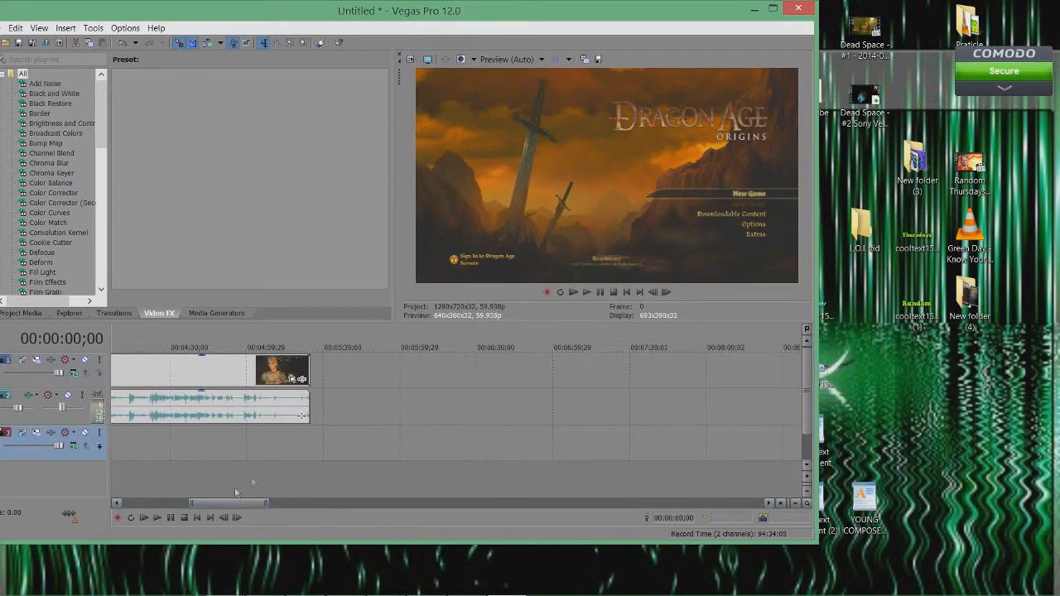
drag(305, 377, 186, 378)
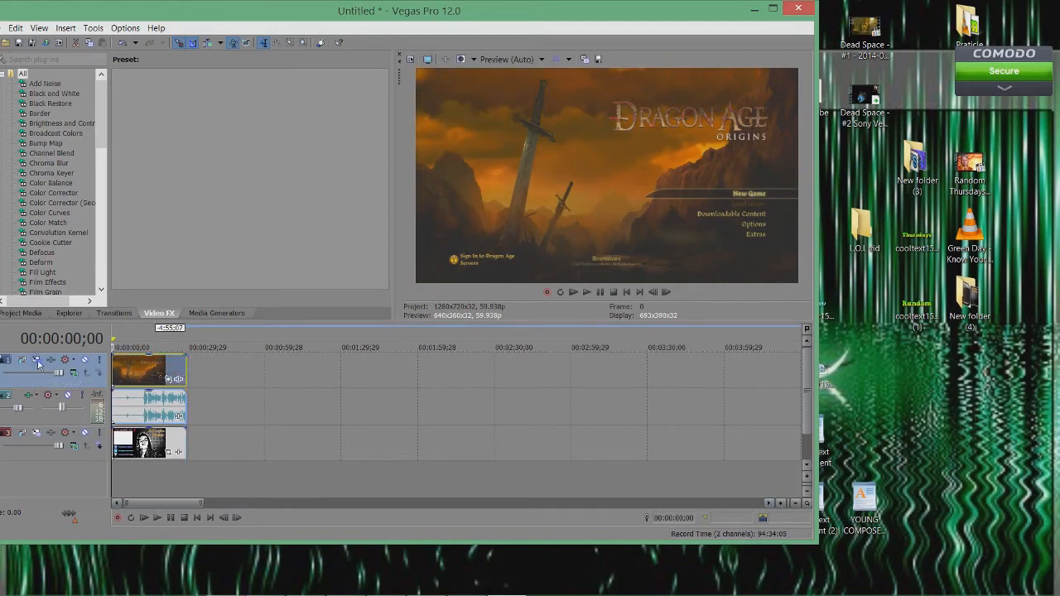
click(291, 418)
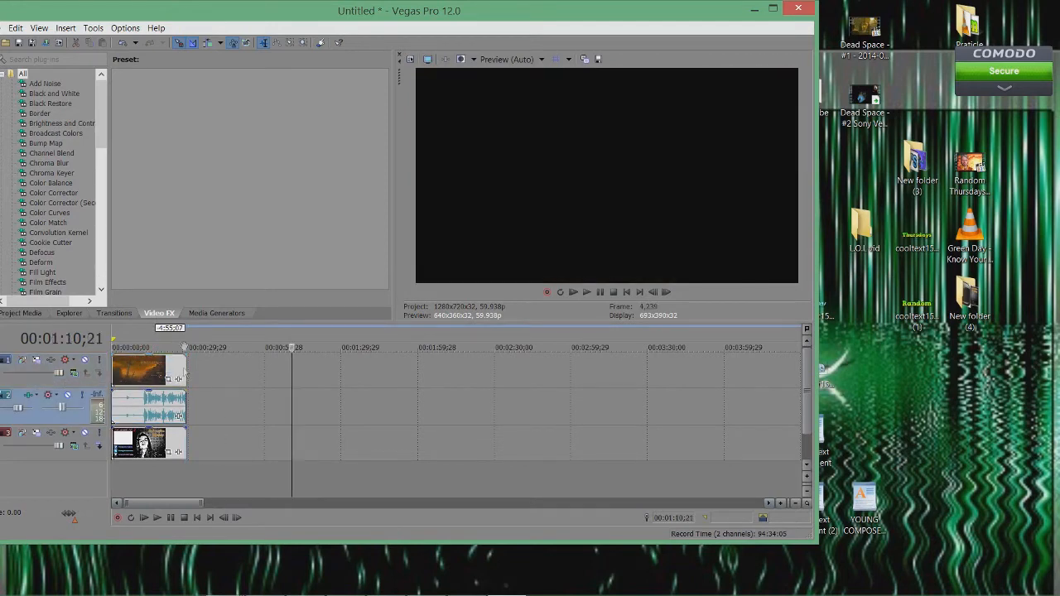
click(118, 374)
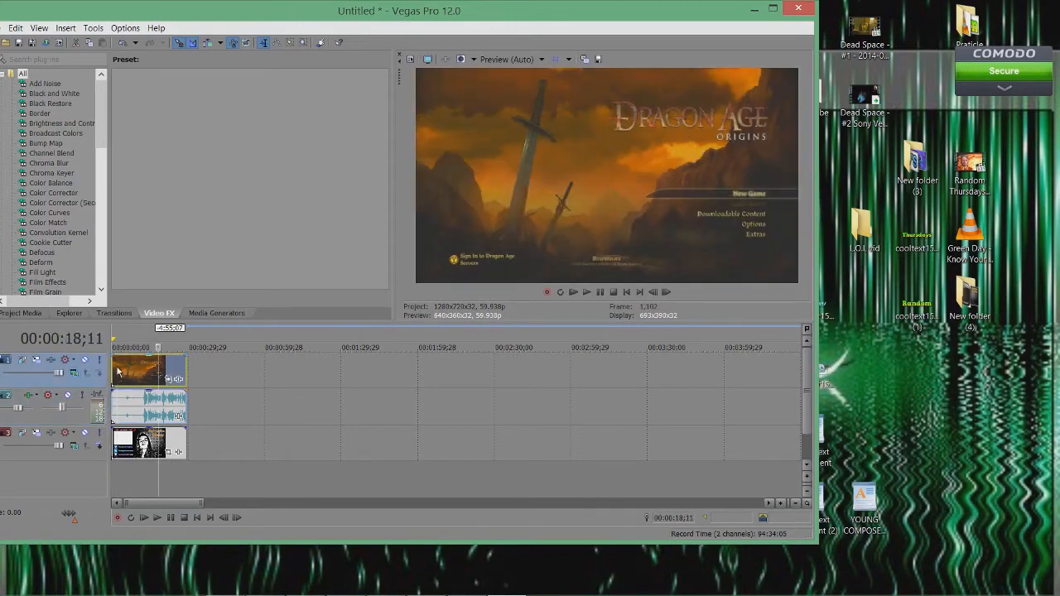
click(114, 369)
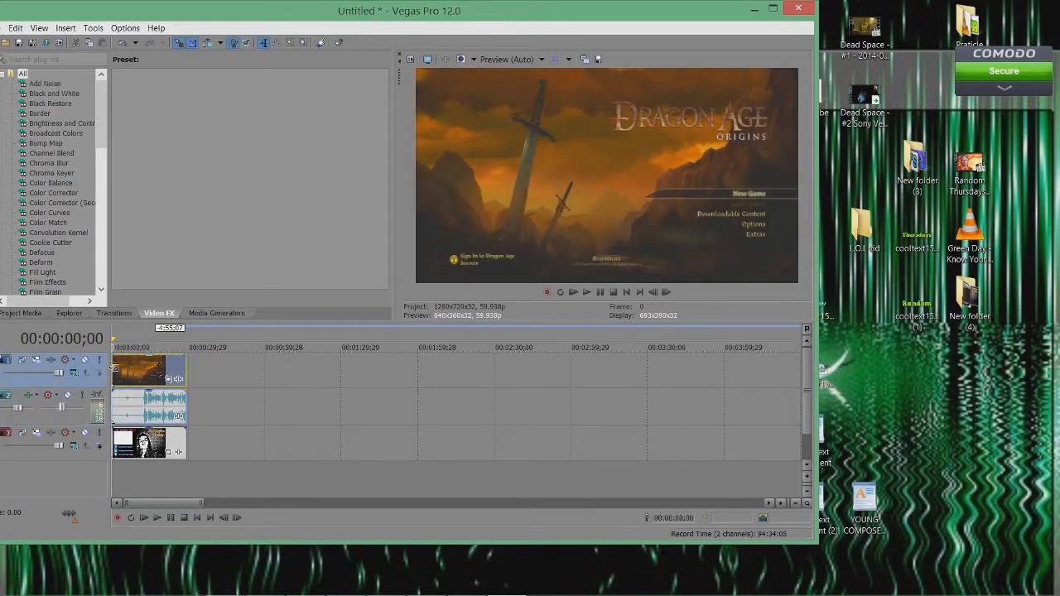
Open Track Motion for the gameplay video track and maximize the Vegas Pro window to keep the preview in view.
click(37, 363)
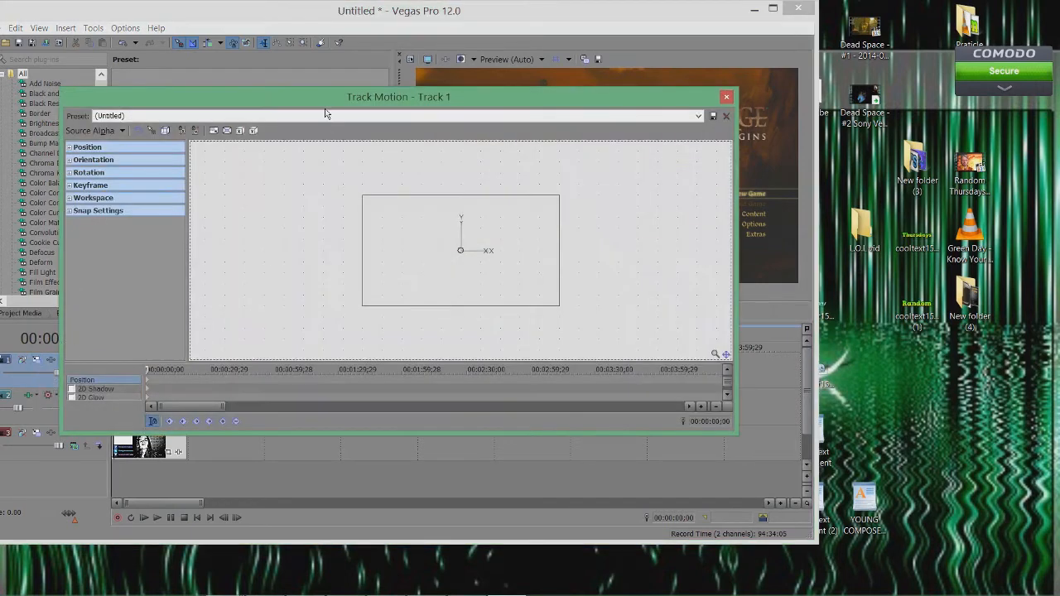
drag(328, 106, 438, 199)
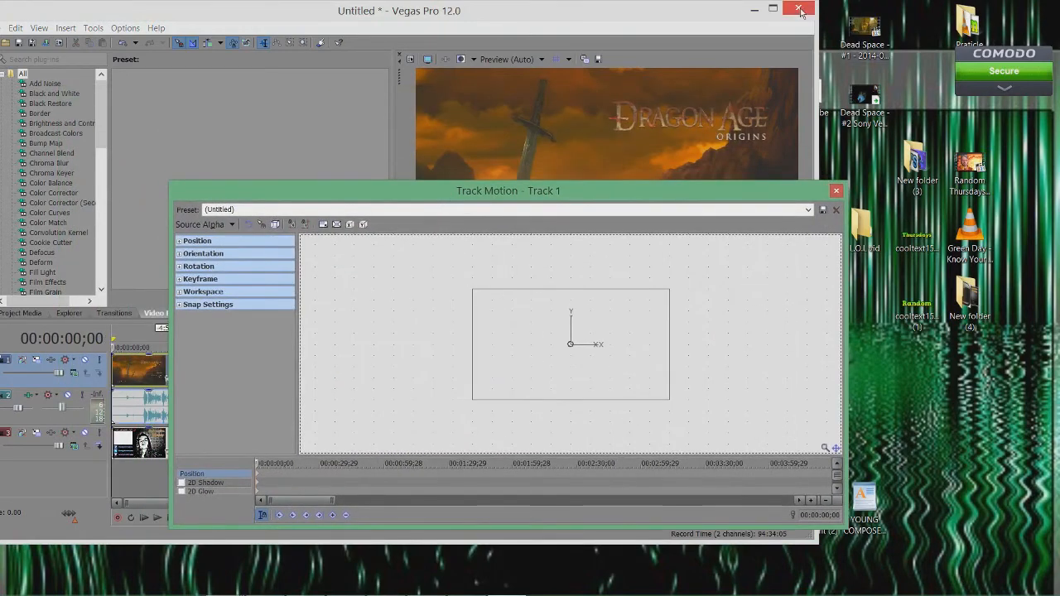
click(775, 9)
drag(530, 194, 517, 194)
scroll(431, 359, up, 2)
scroll(629, 332, down, 1)
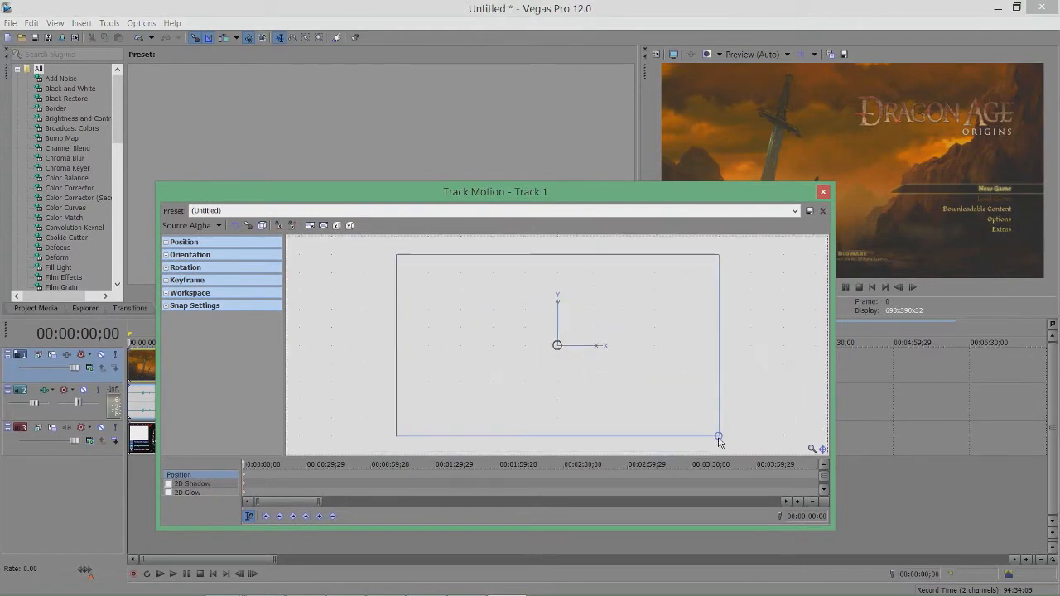
Shrink the gameplay video in Track Motion and position it over the white box below "More videos here".
drag(718, 436, 535, 351)
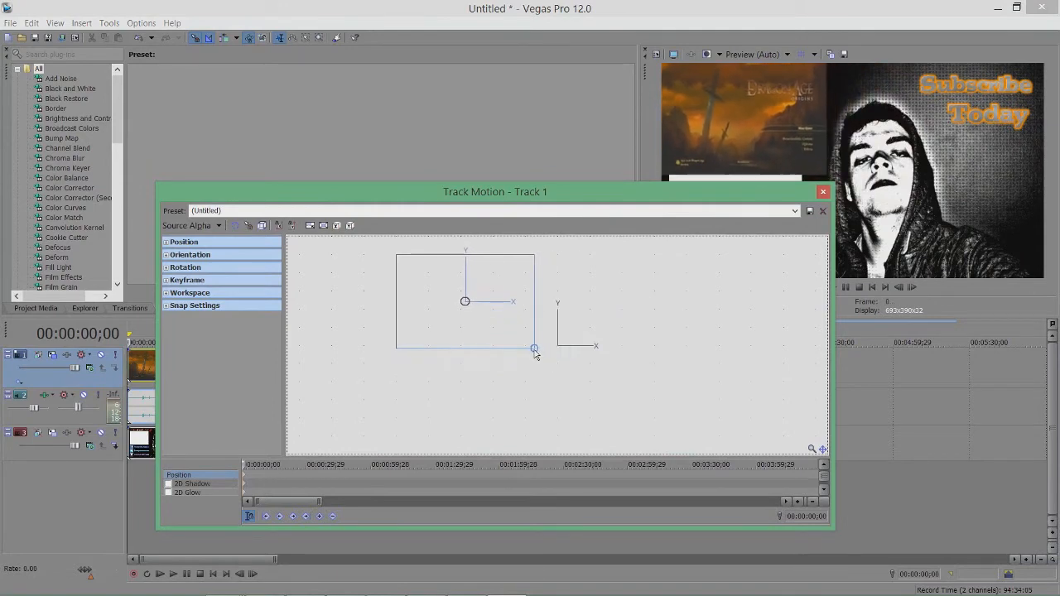
mouse_move(469, 353)
mouse_down()
mouse_move(487, 389)
mouse_move(469, 364)
mouse_move(478, 369)
mouse_up()
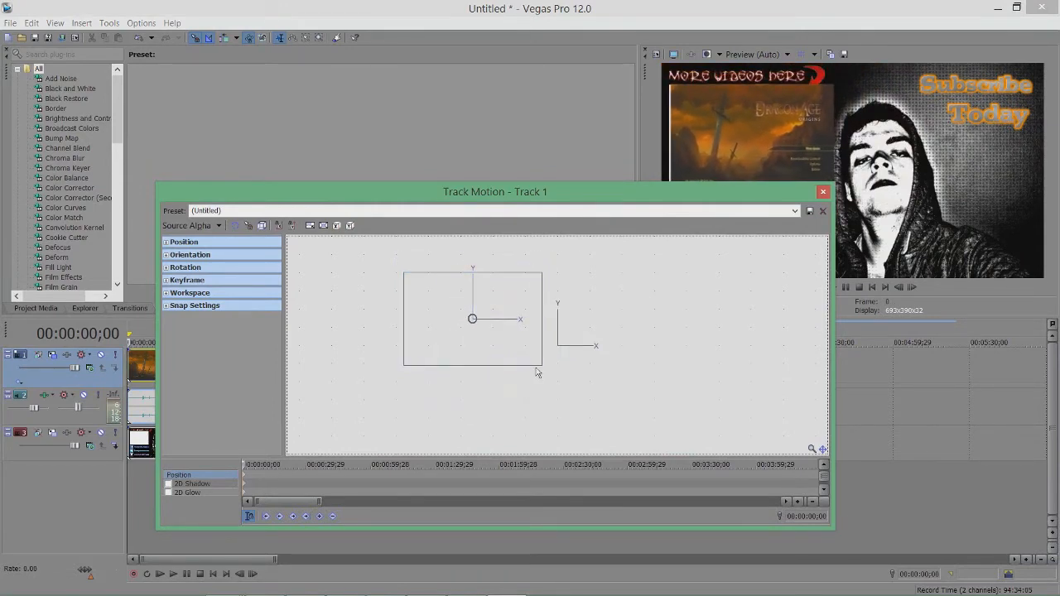
drag(543, 371, 489, 352)
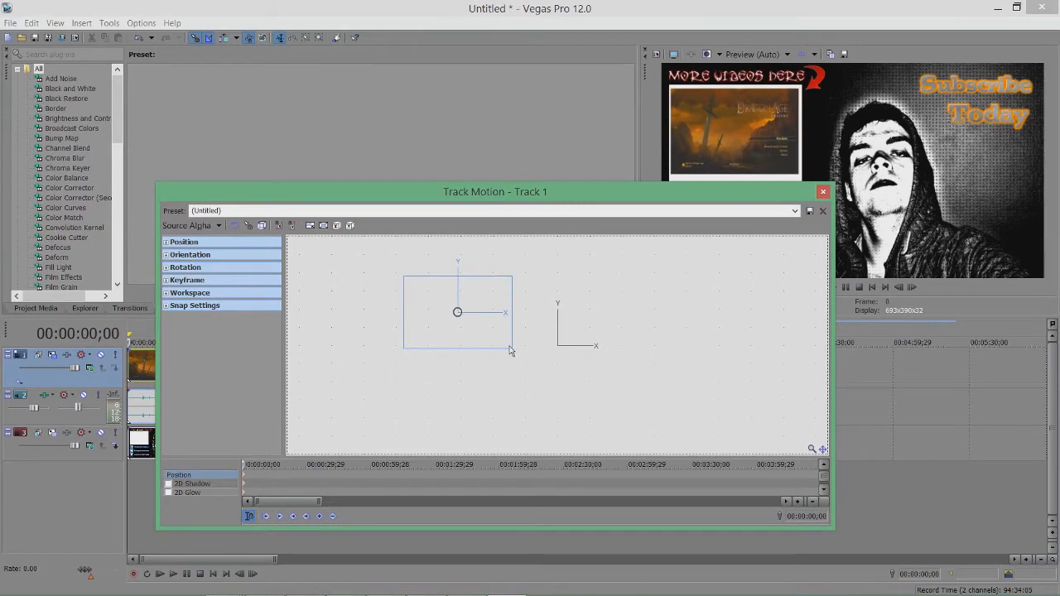
drag(513, 352, 513, 355)
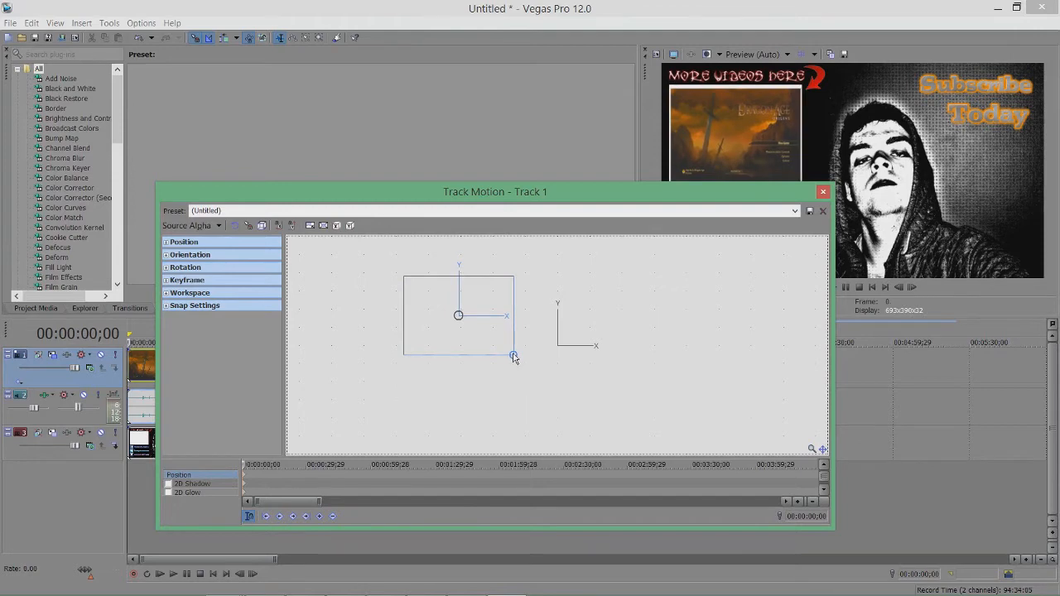
Fine-tune the gameplay video's frame to fit inside the white box's border, and close Track Motion.
drag(526, 191, 567, 242)
scroll(559, 331, up, 3)
scroll(575, 345, up, 2)
drag(573, 348, 594, 413)
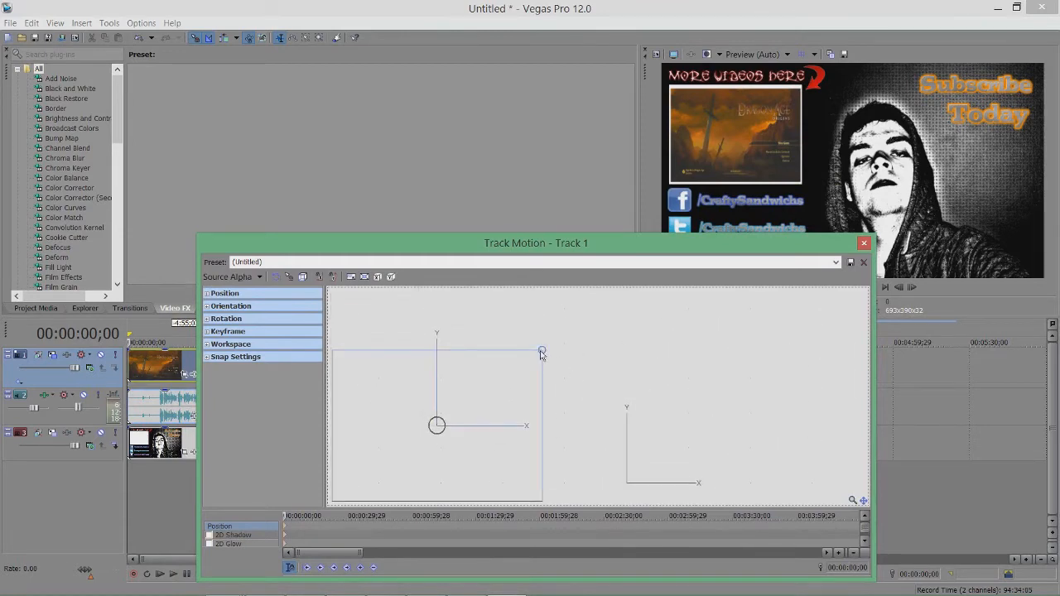
drag(542, 352, 541, 351)
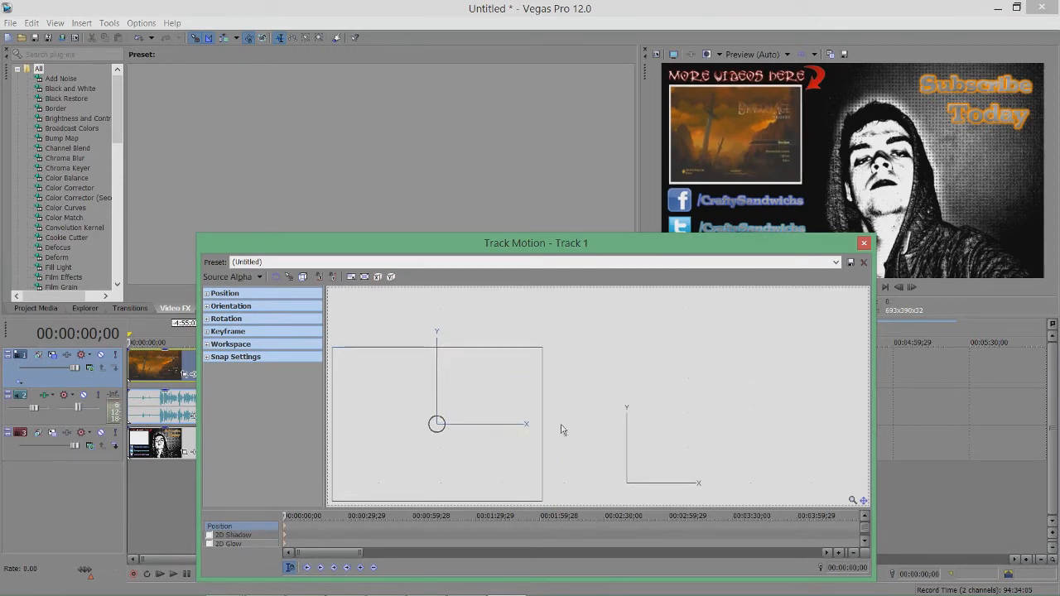
click(864, 243)
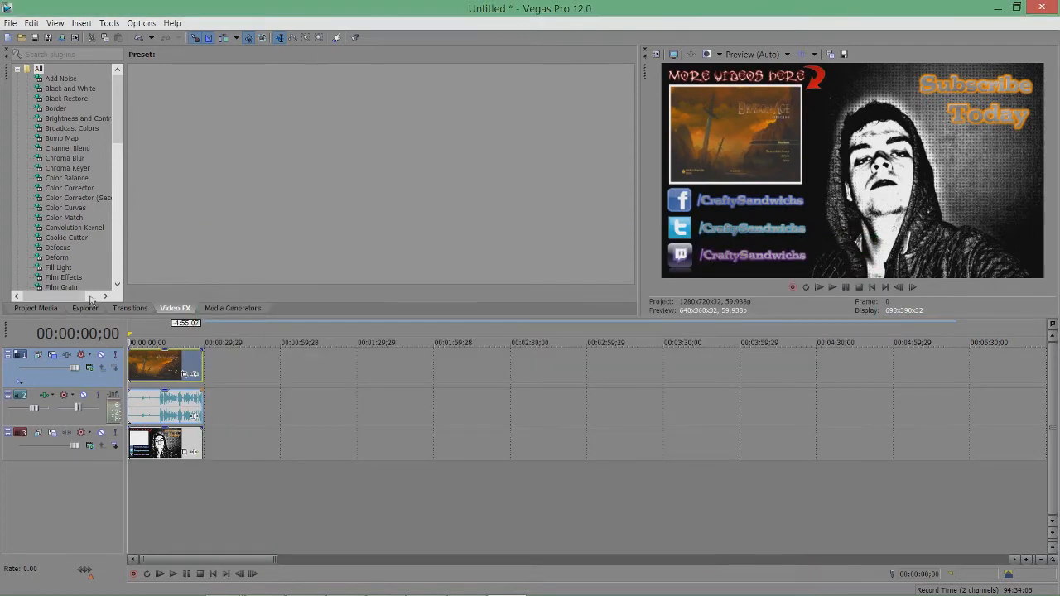
Play the composed outro to check the video in the box, and return the playhead to the start.
click(173, 574)
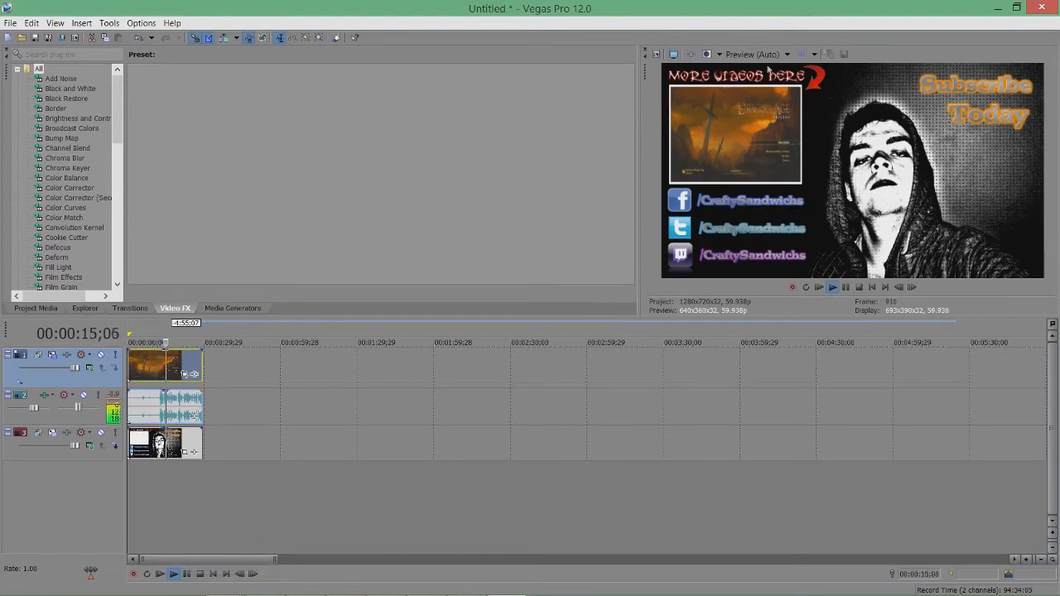
click(187, 574)
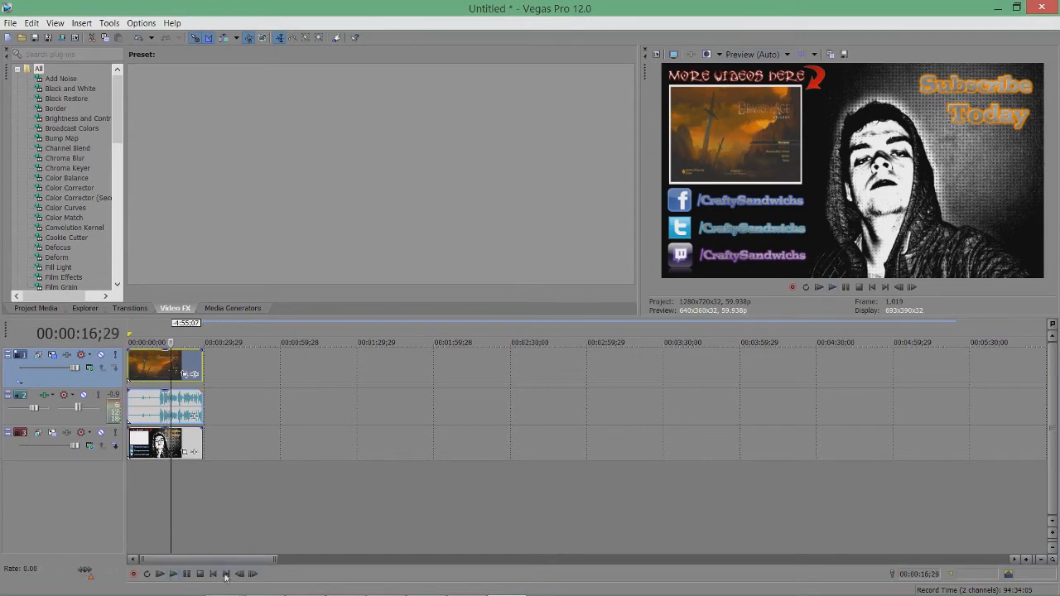
click(213, 574)
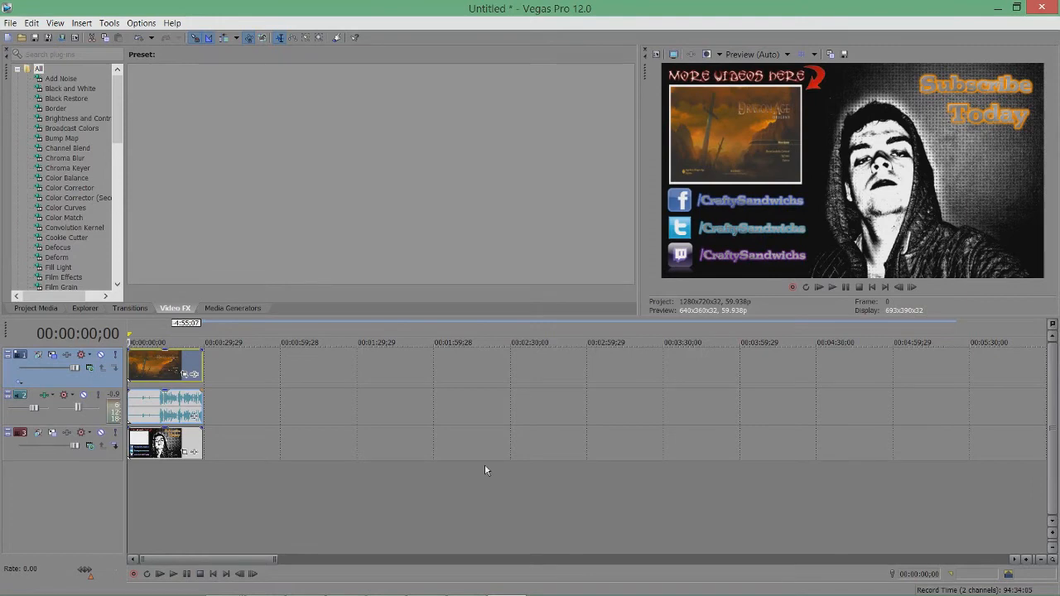
Trim about 12 seconds off the gameplay clip's opening while keeping it aligned with the outro image, and play from the start.
drag(130, 365, 201, 362)
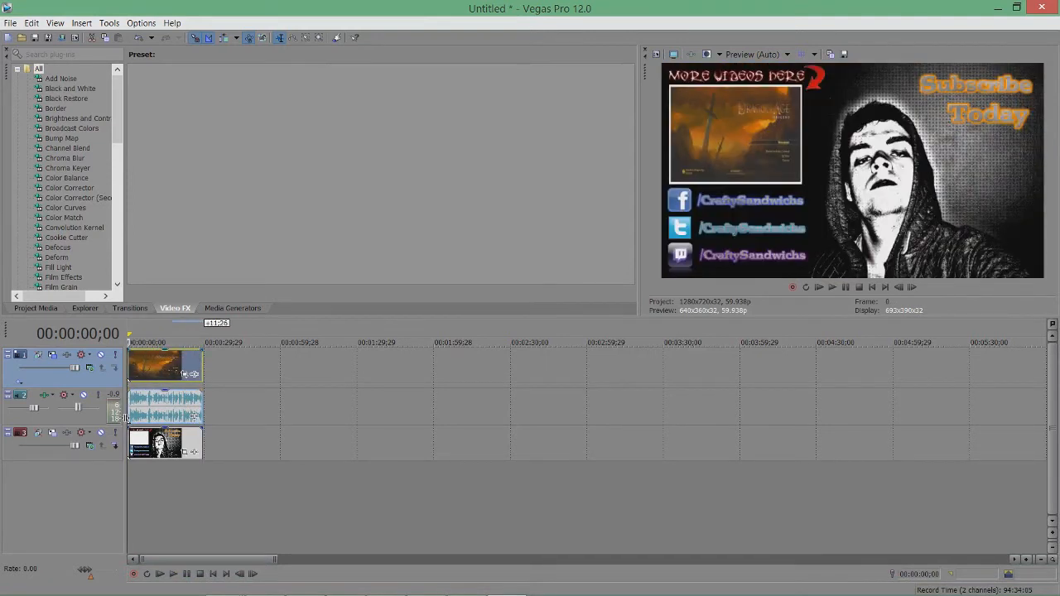
click(163, 377)
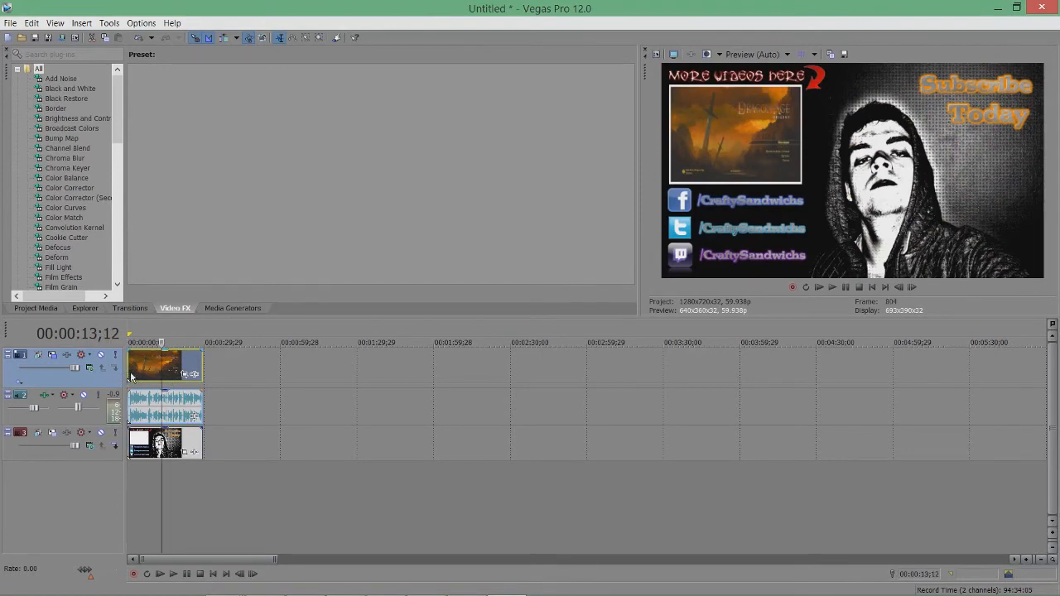
click(128, 371)
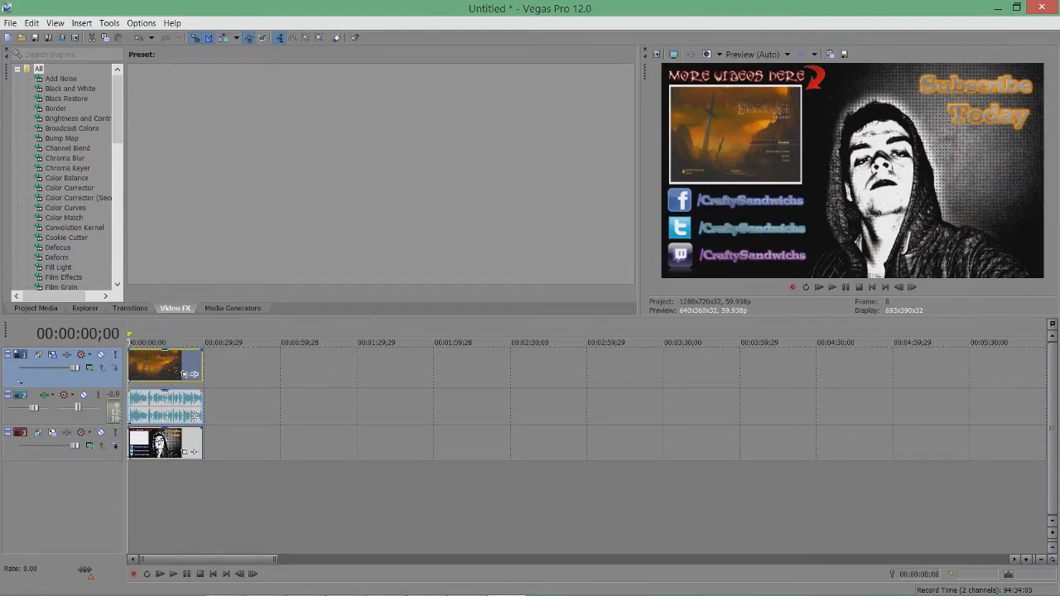
click(174, 574)
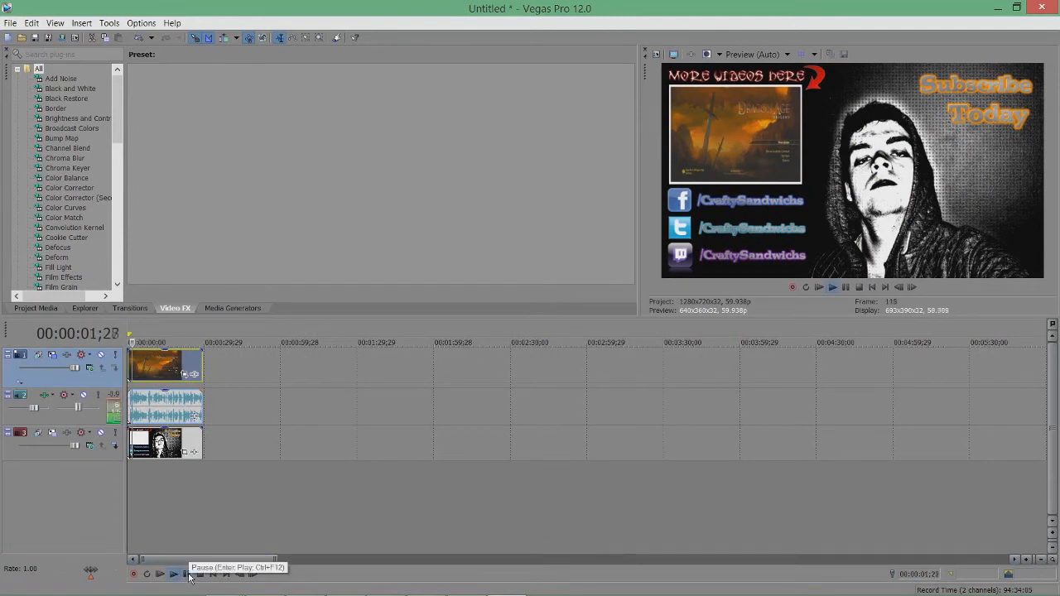
Pause the playback and return the playhead to the start of the timeline.
click(188, 574)
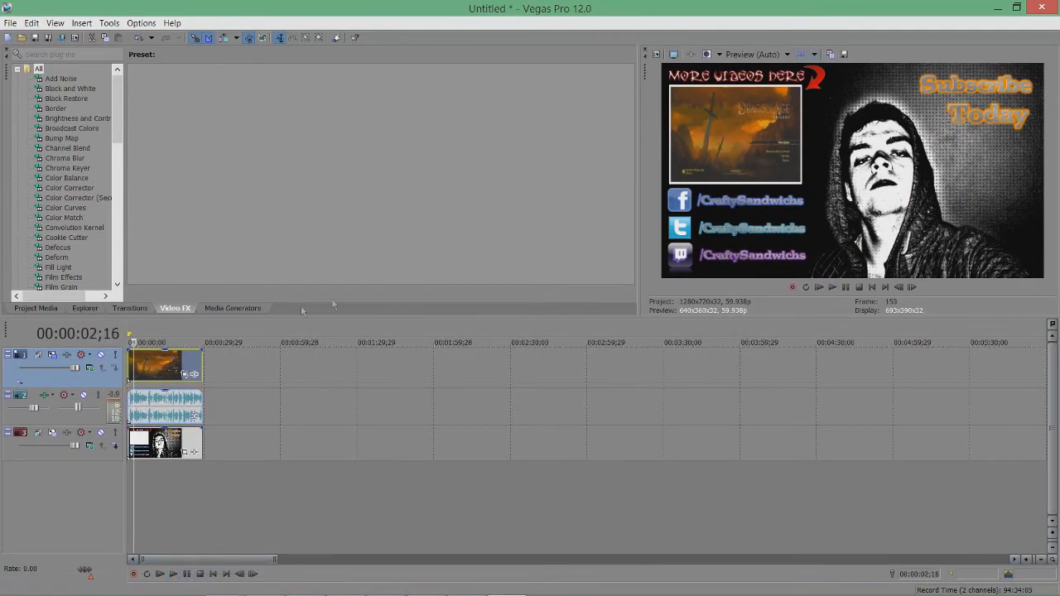
click(190, 377)
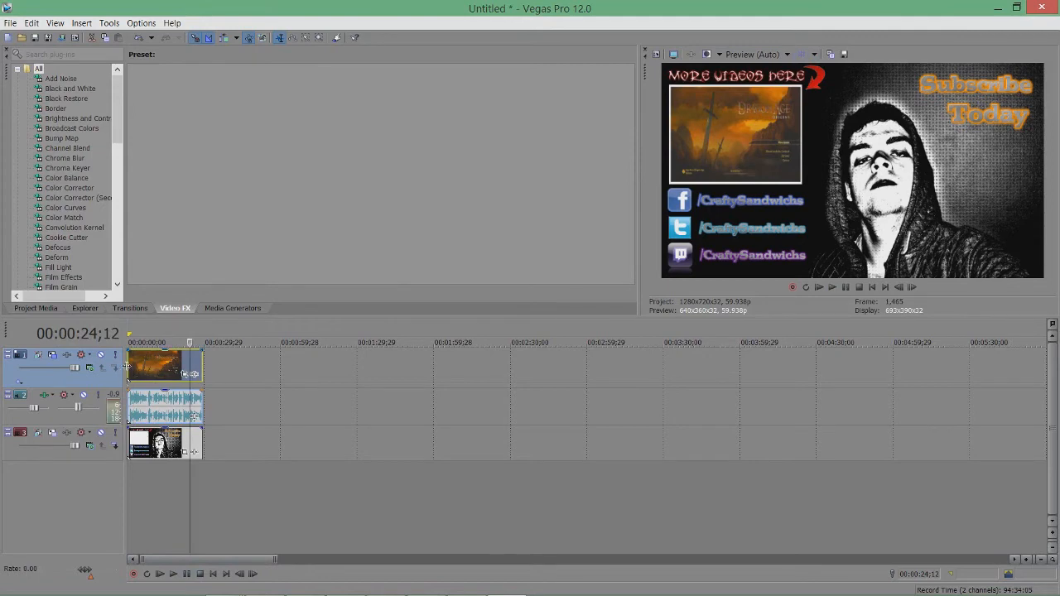
click(130, 367)
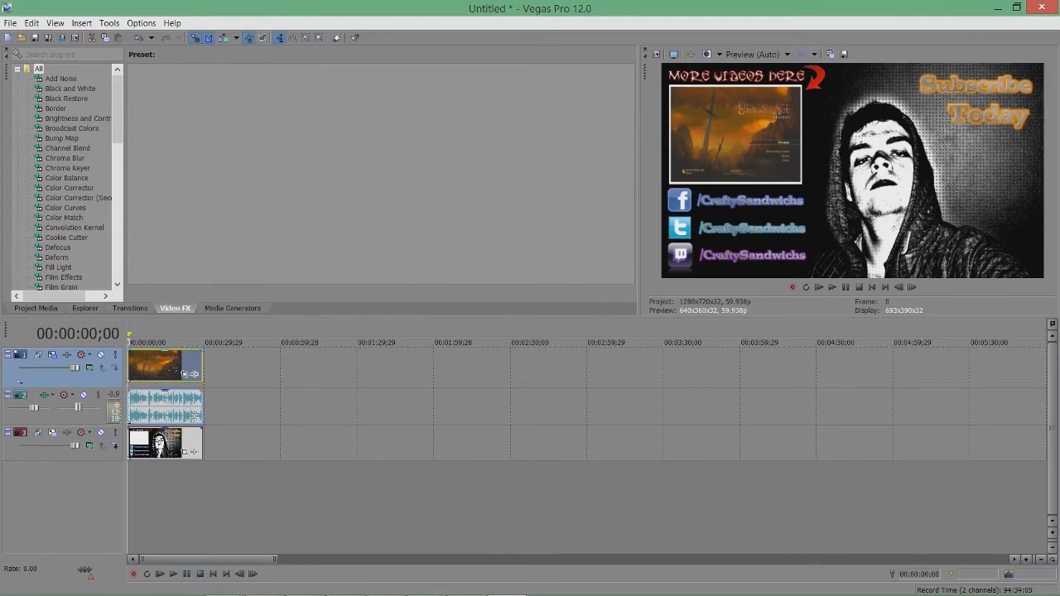
Add the Aero Chord Ctrl Alt Destruction music file from the desktop to the project as a new audio track beginning at 00:00:00;00.
click(1017, 7)
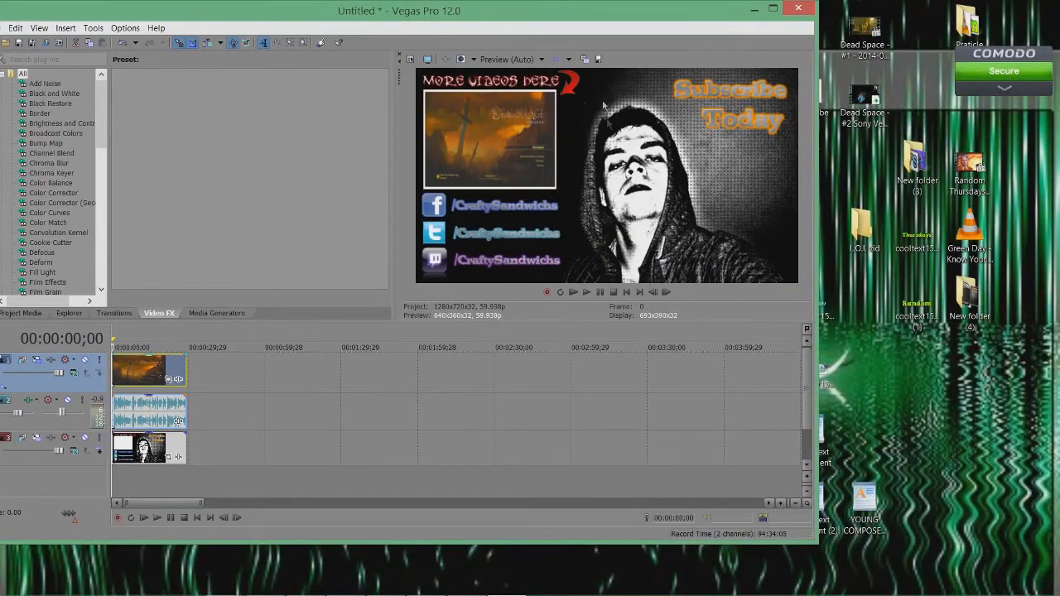
drag(560, 22, 904, 130)
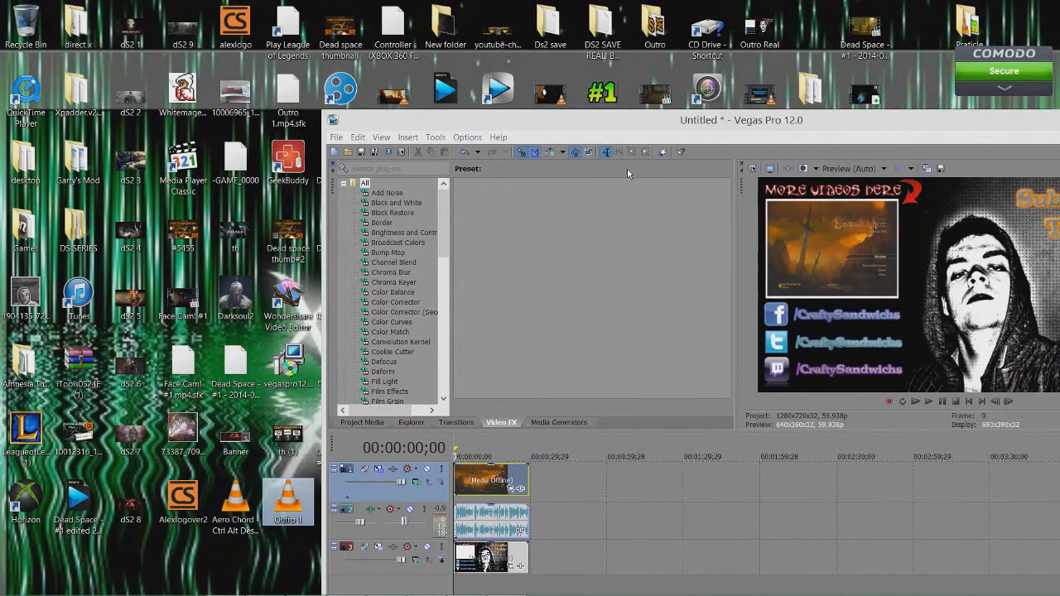
drag(638, 135, 596, 88)
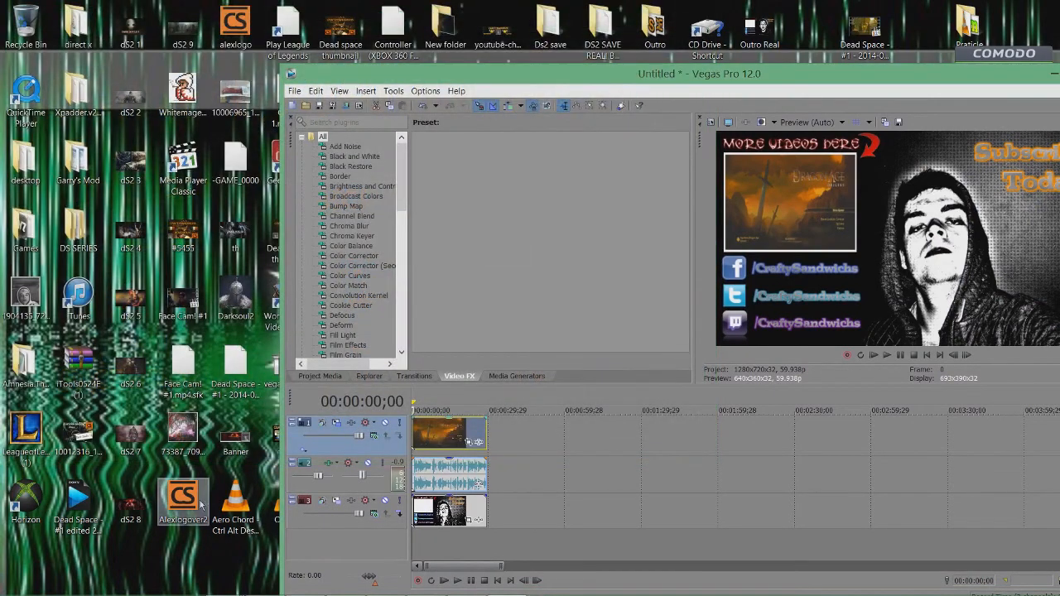
click(220, 501)
drag(236, 501, 418, 539)
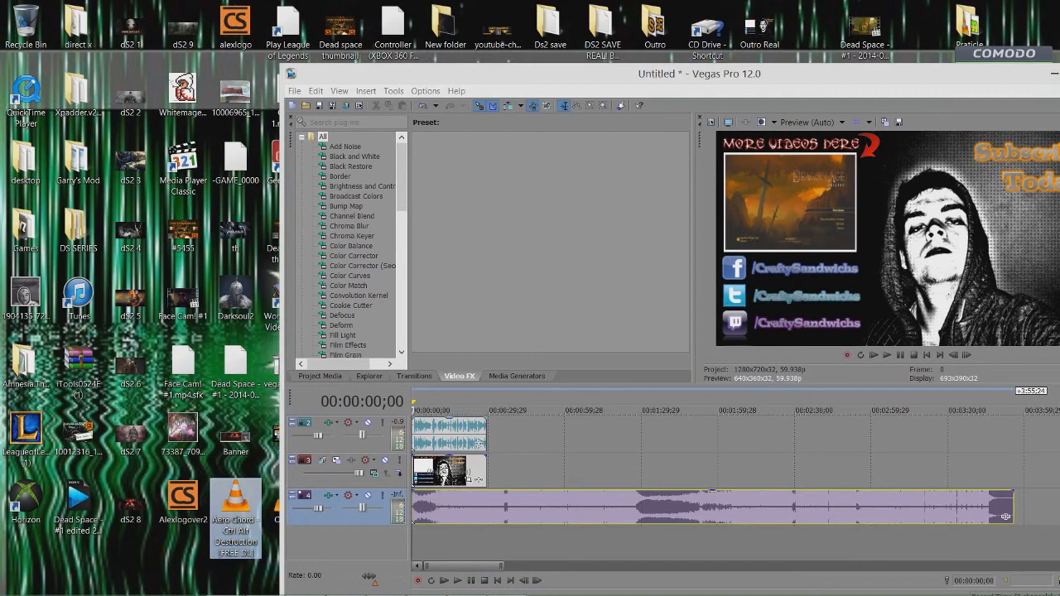
drag(845, 76, 393, 85)
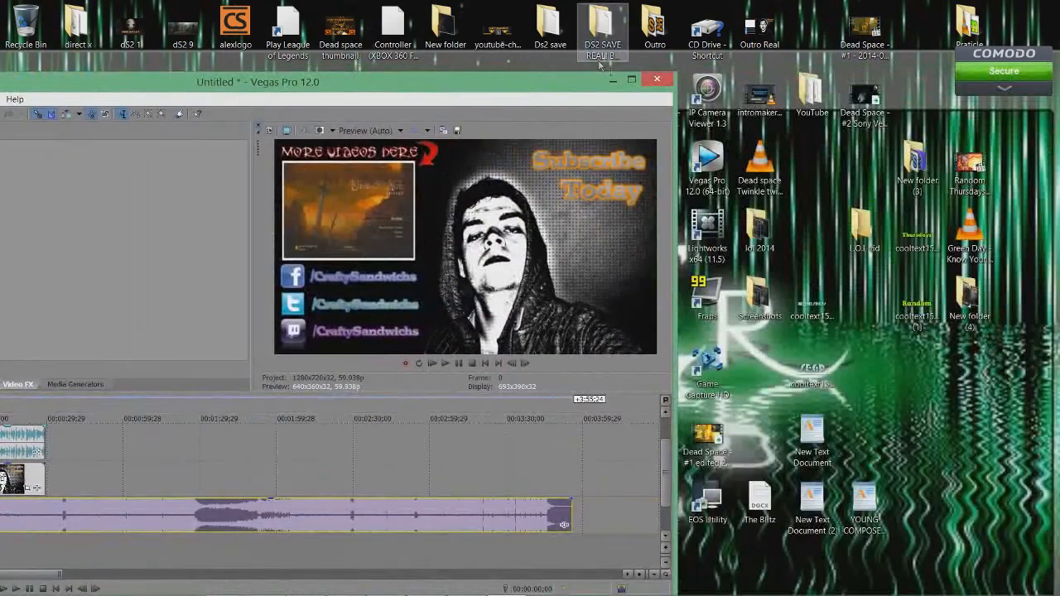
click(657, 78)
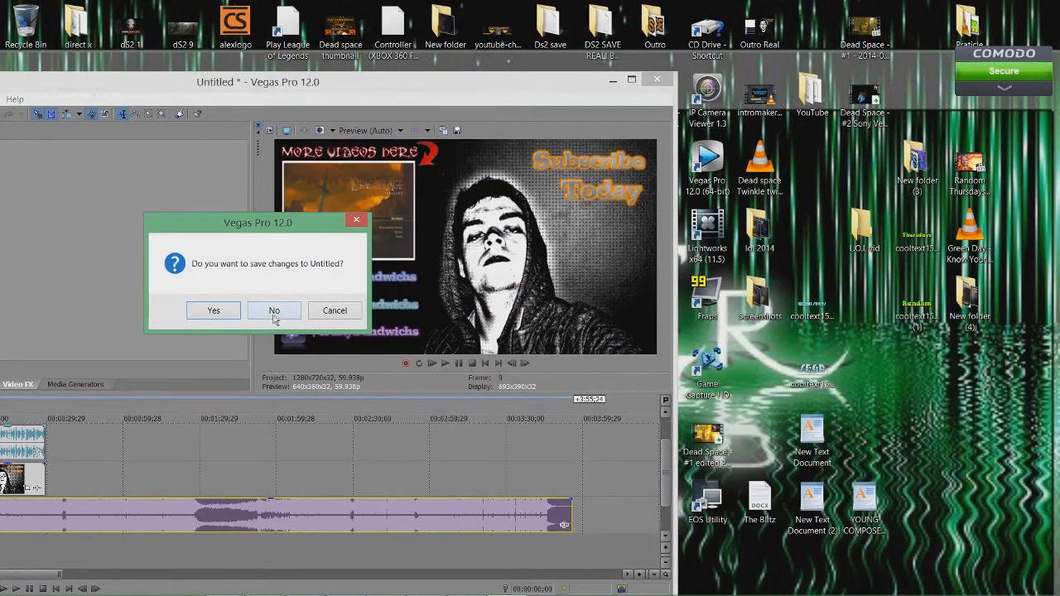
click(333, 318)
click(631, 80)
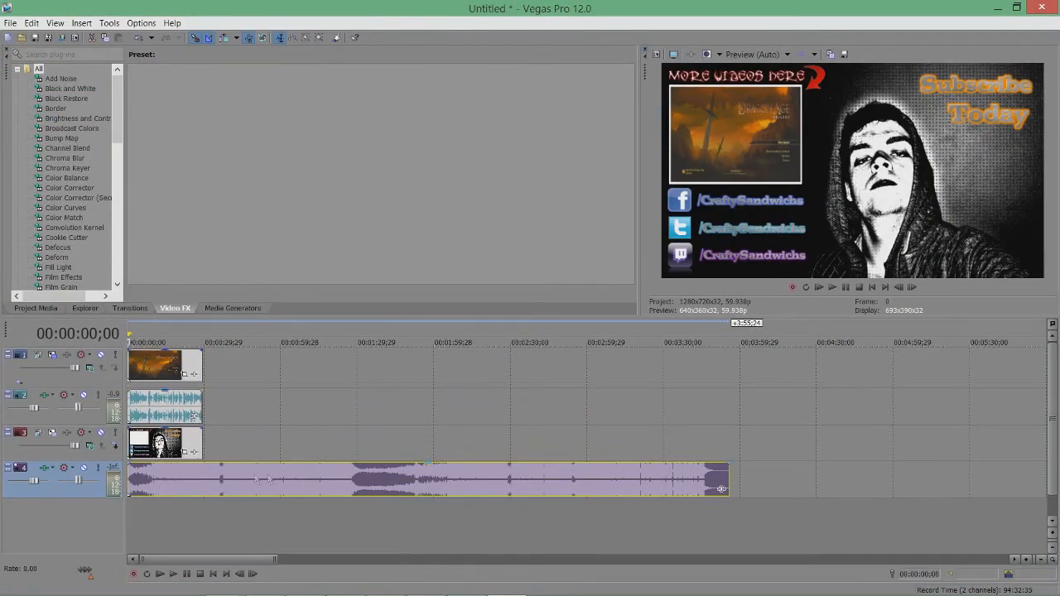
Split the music clip at 00:02:25;09 and delete the part before the split.
click(370, 487)
click(432, 483)
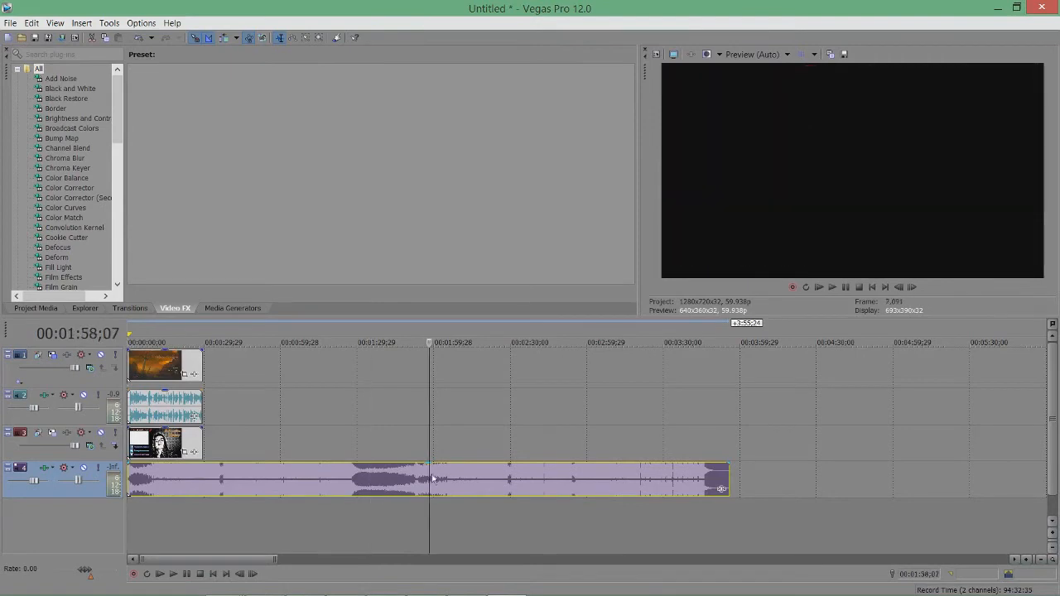
click(457, 481)
click(466, 482)
click(479, 481)
click(497, 486)
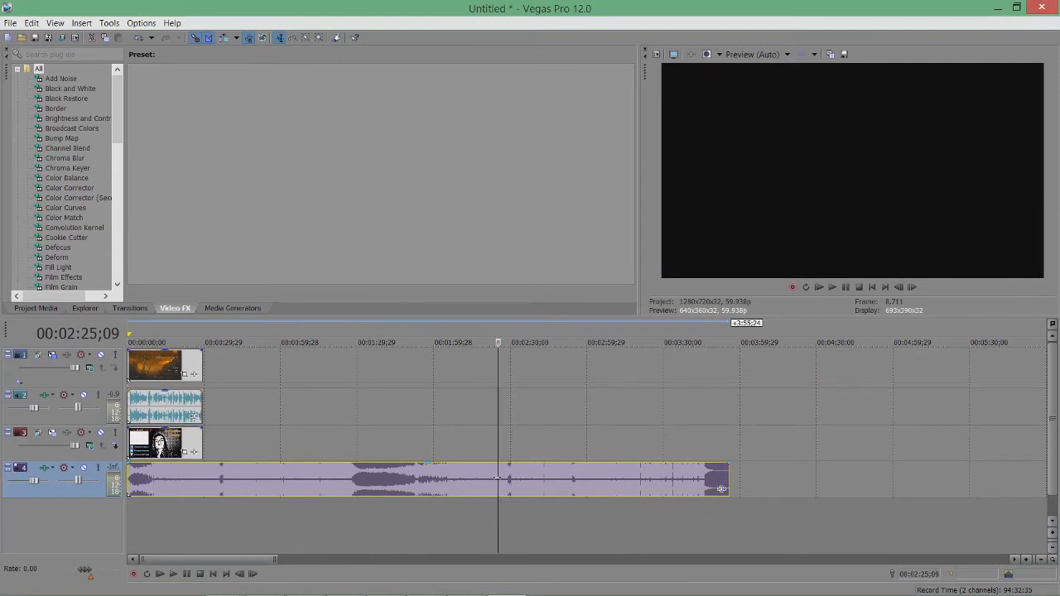
key(s)
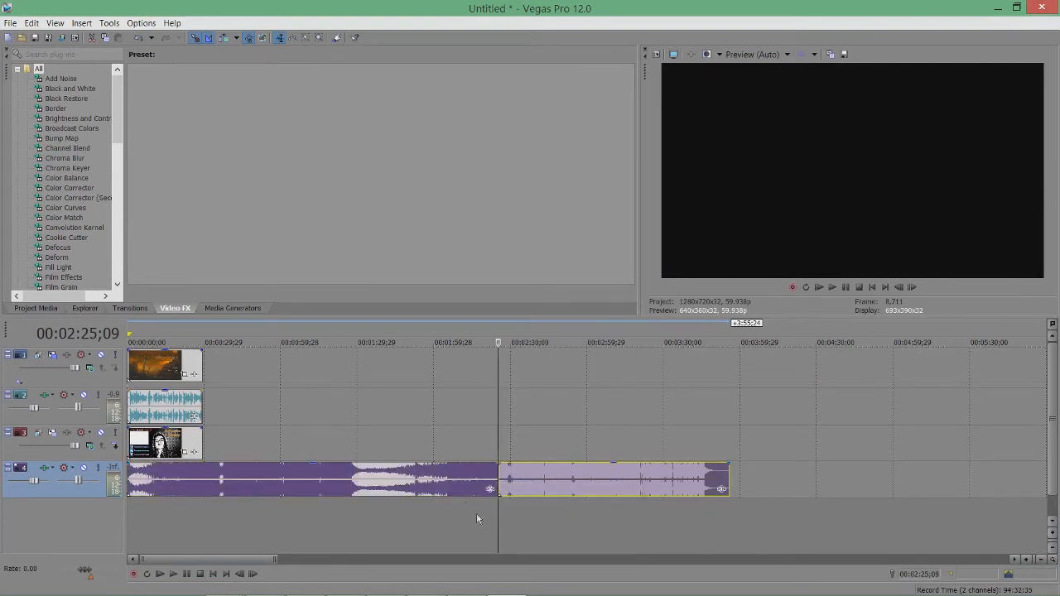
right_click(476, 470)
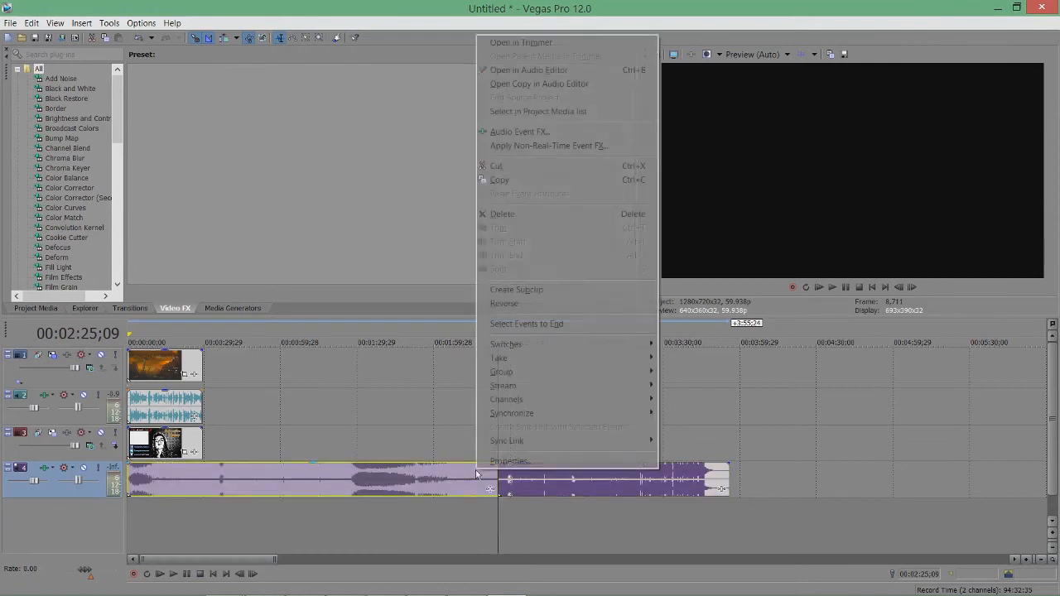
click(497, 214)
Move the remaining music to the timeline start and trim its end to match the outro image's length.
drag(566, 471, 185, 483)
drag(357, 474, 202, 463)
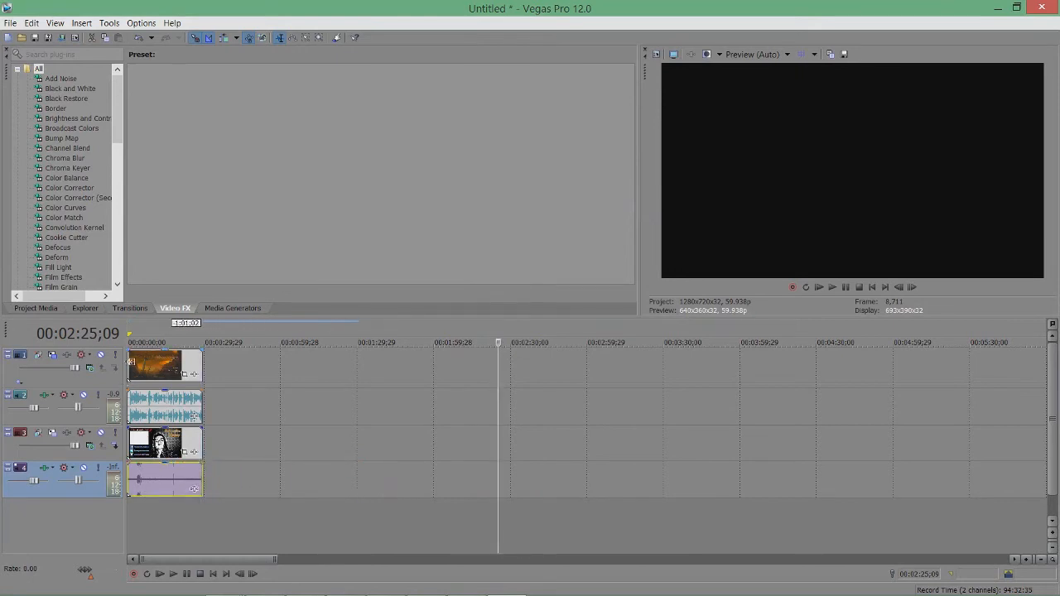
click(131, 362)
Play the outro while lowering the music track by about 3.1 dB and the gameplay audio slightly, and return to the start.
click(173, 574)
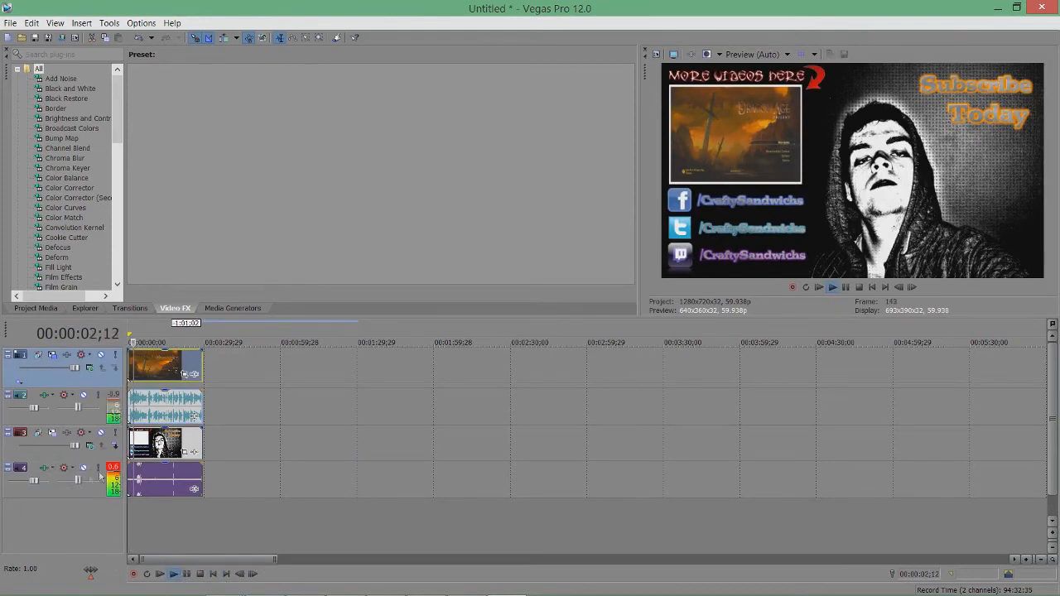
drag(33, 480, 27, 481)
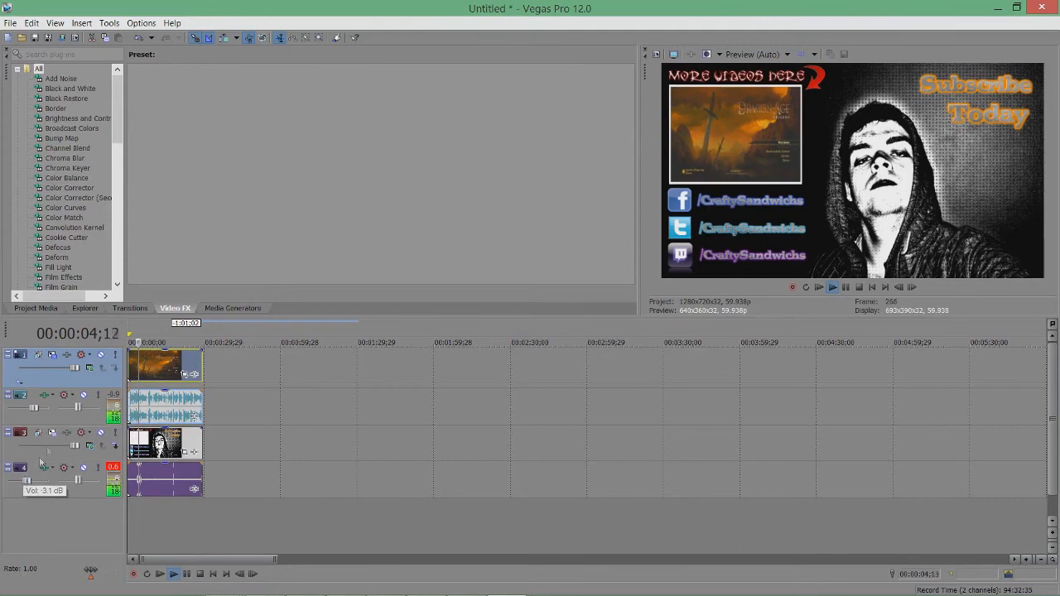
drag(33, 407, 28, 407)
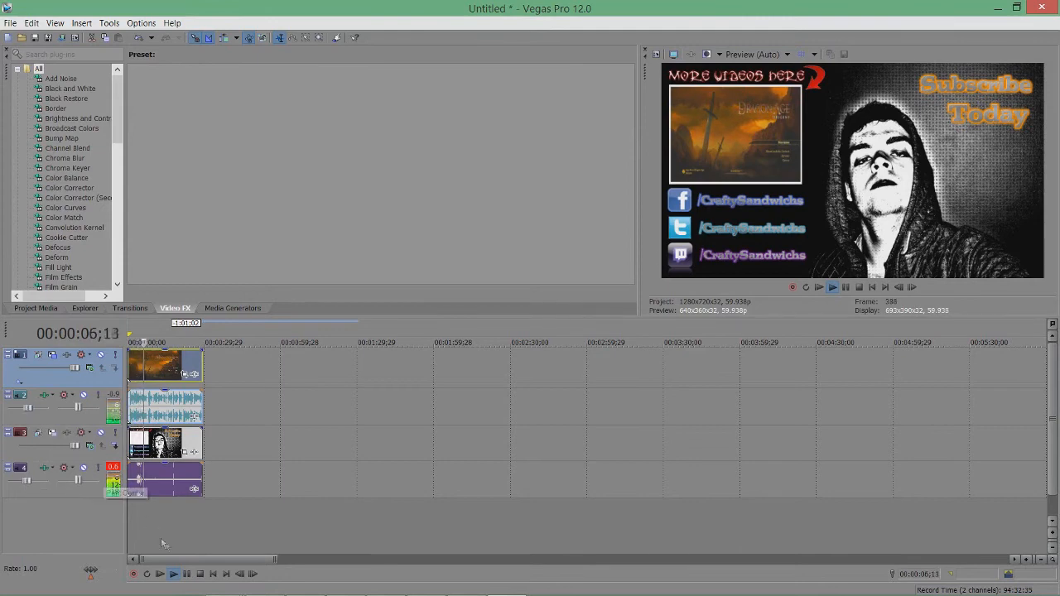
key(Return)
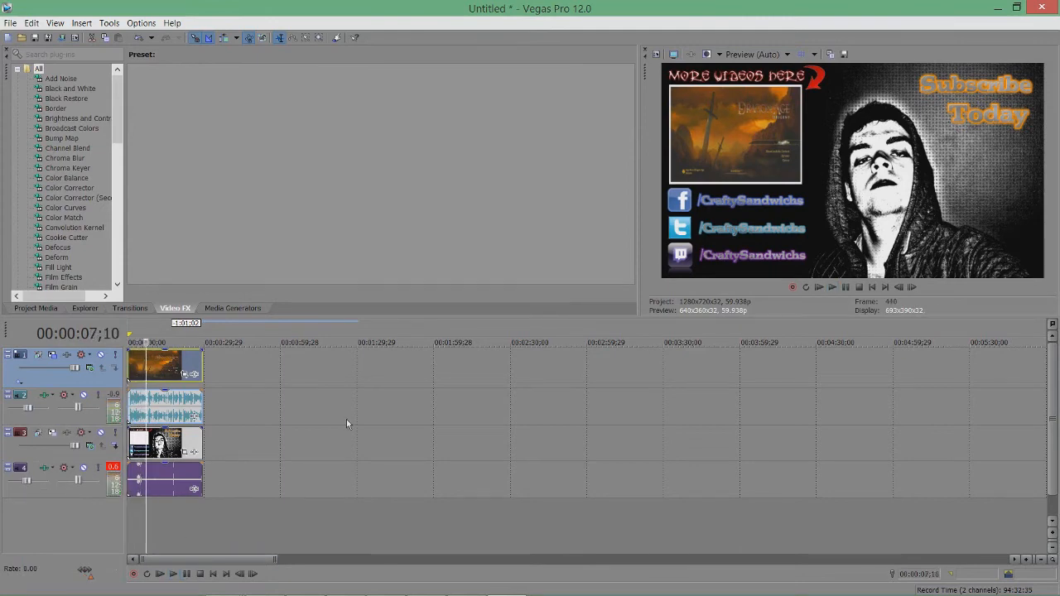
click(213, 574)
Mark the whole outro from 00:00:00;00 to 00:00:29;12 as the loop region and return the playhead to the start.
click(73, 119)
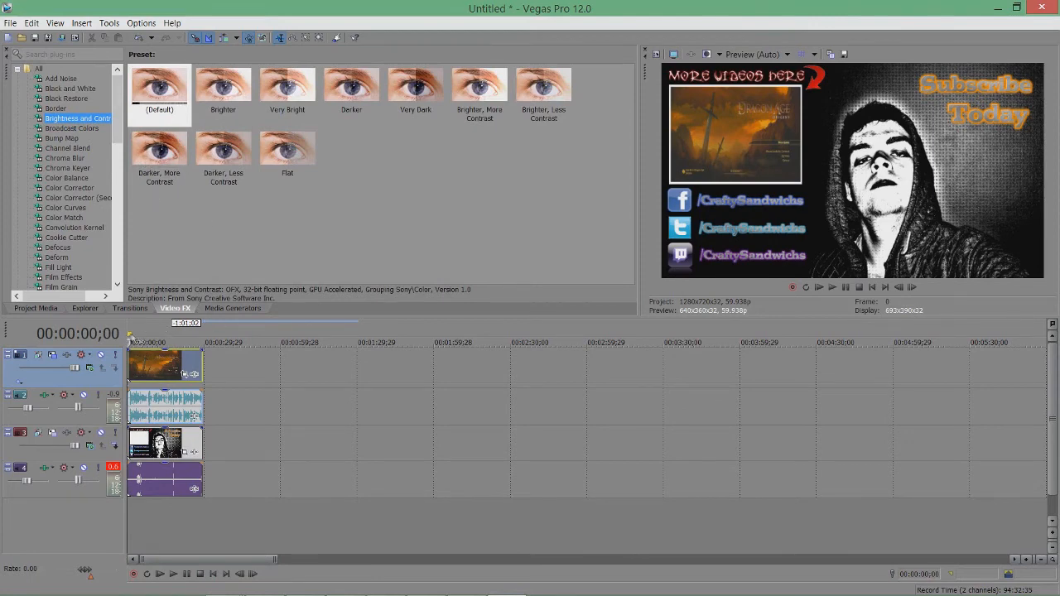
drag(131, 339, 203, 336)
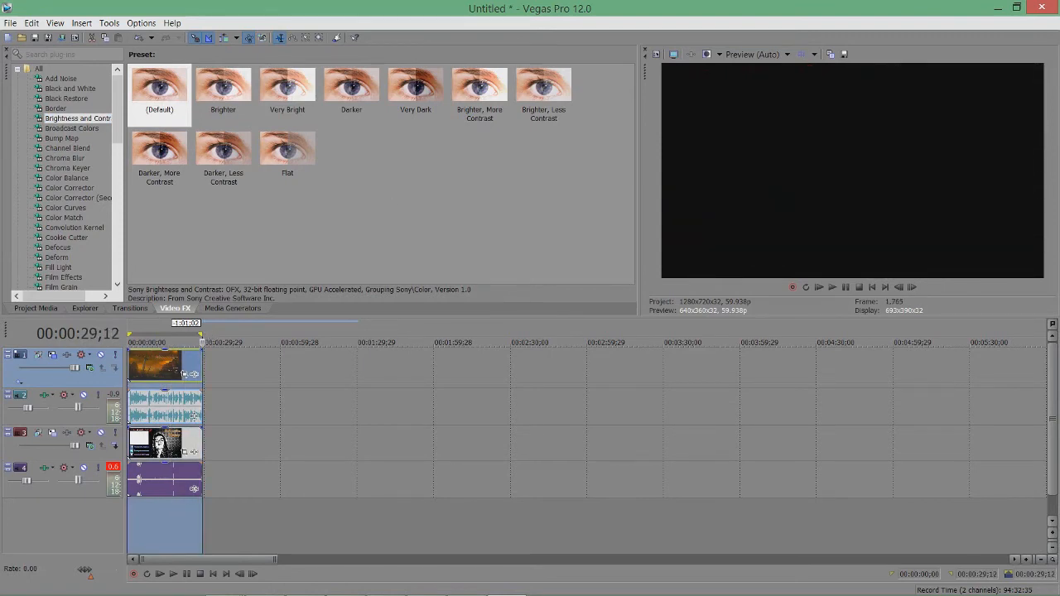
click(130, 369)
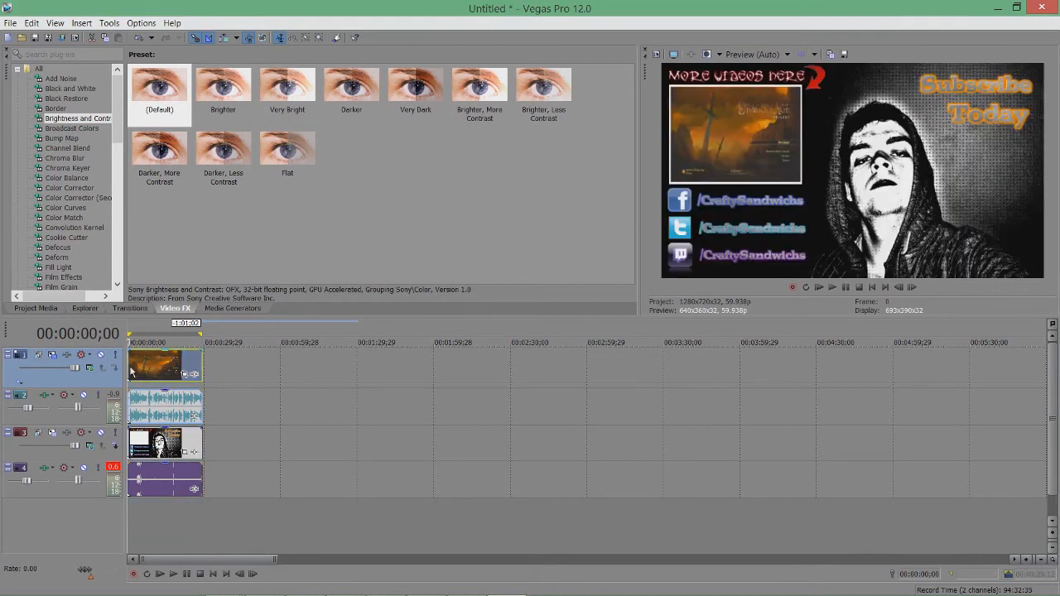
click(200, 362)
click(130, 369)
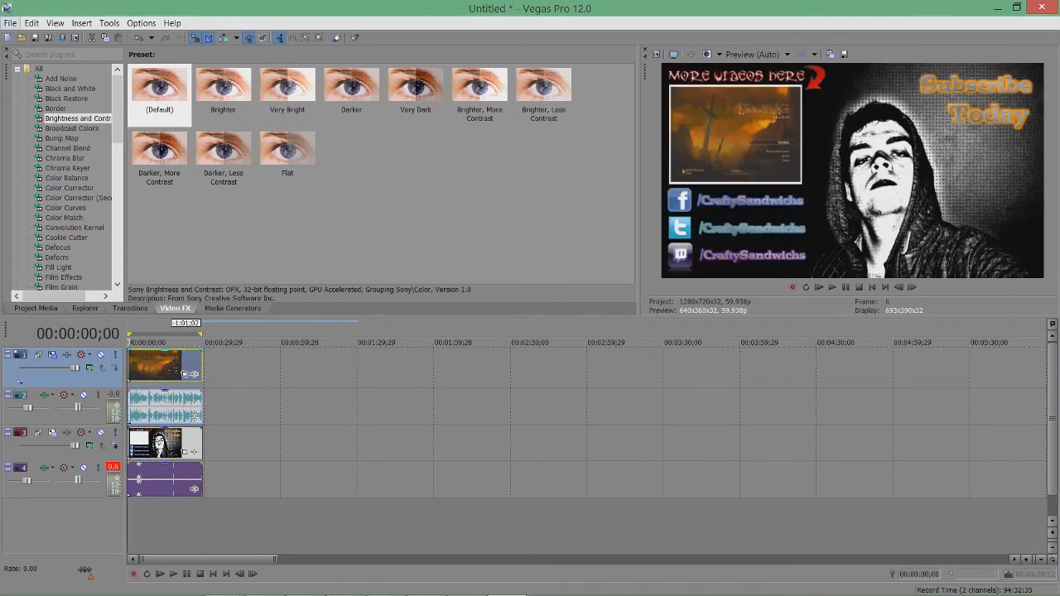
Set up a render of the loop region only, using the Windows Media Video V11 template 6 Mbps HD 720-30p Video.
click(11, 22)
click(66, 122)
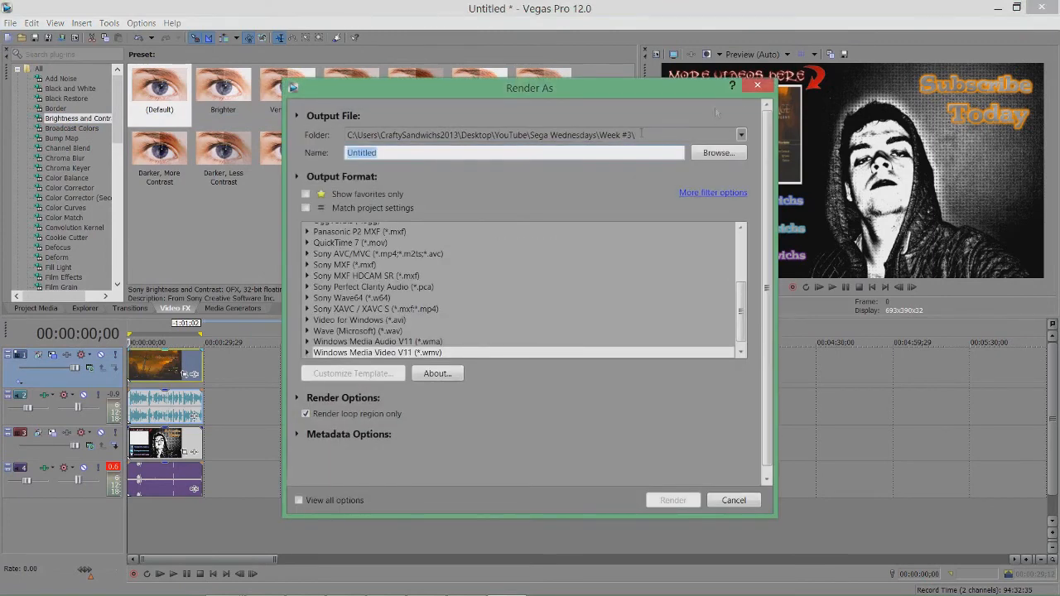
click(306, 416)
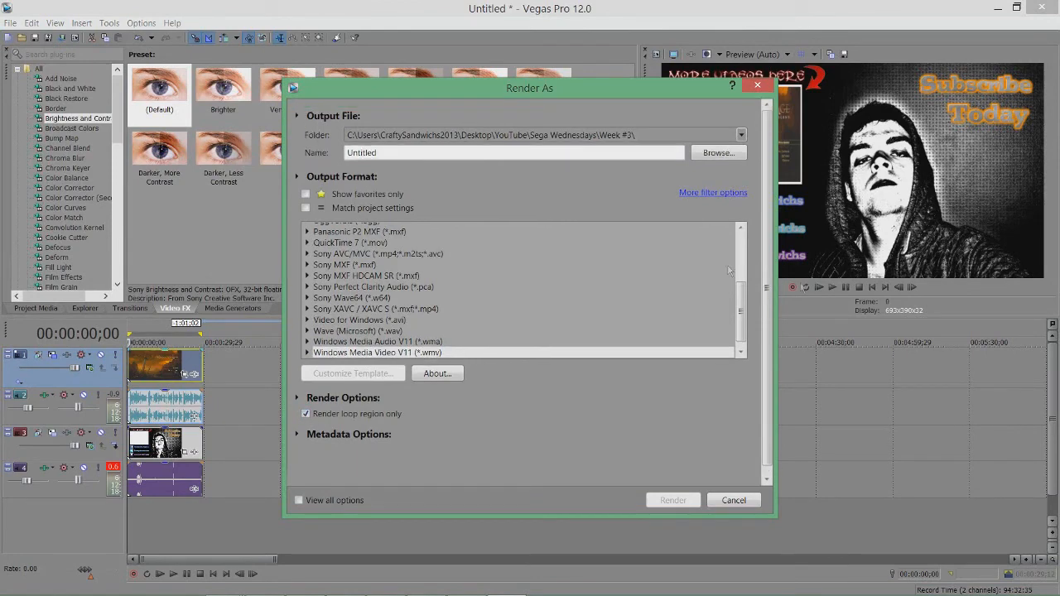
drag(739, 317, 699, 383)
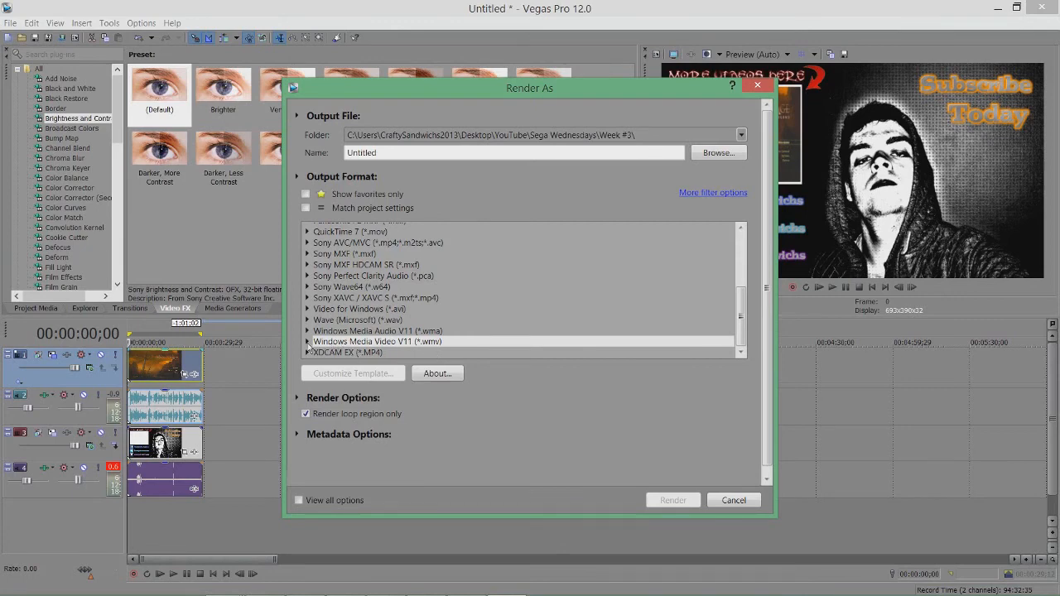
click(308, 343)
click(308, 342)
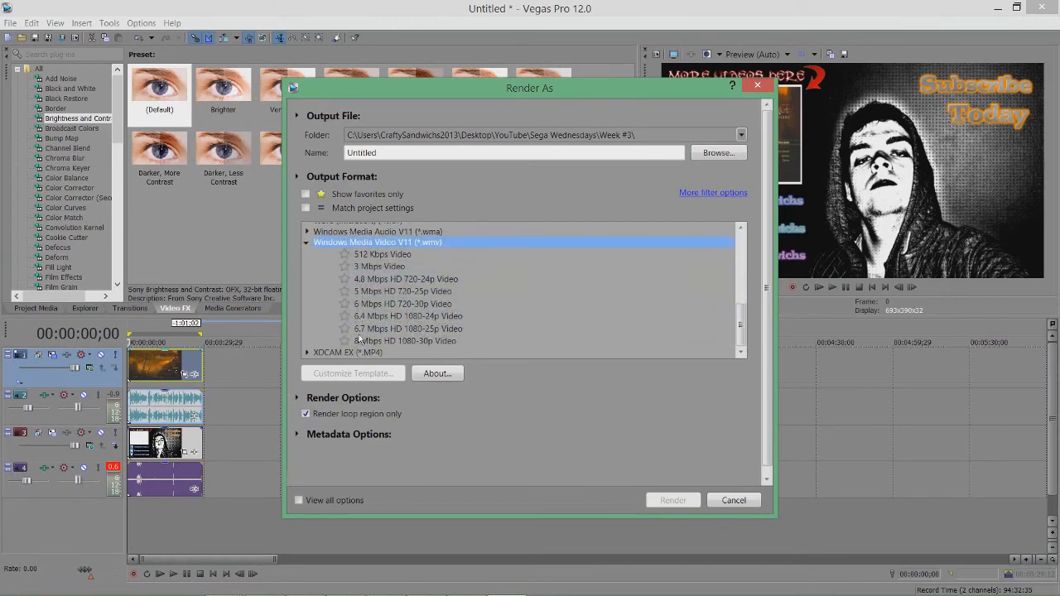
click(366, 306)
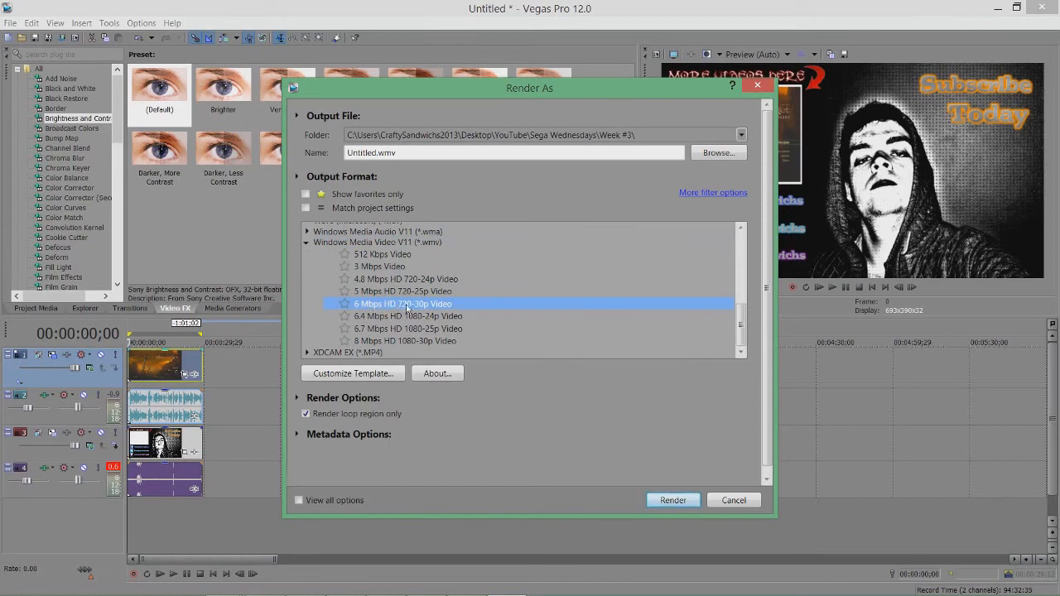
Customize the render template with maximum video smoothness and Best video rendering quality.
click(361, 378)
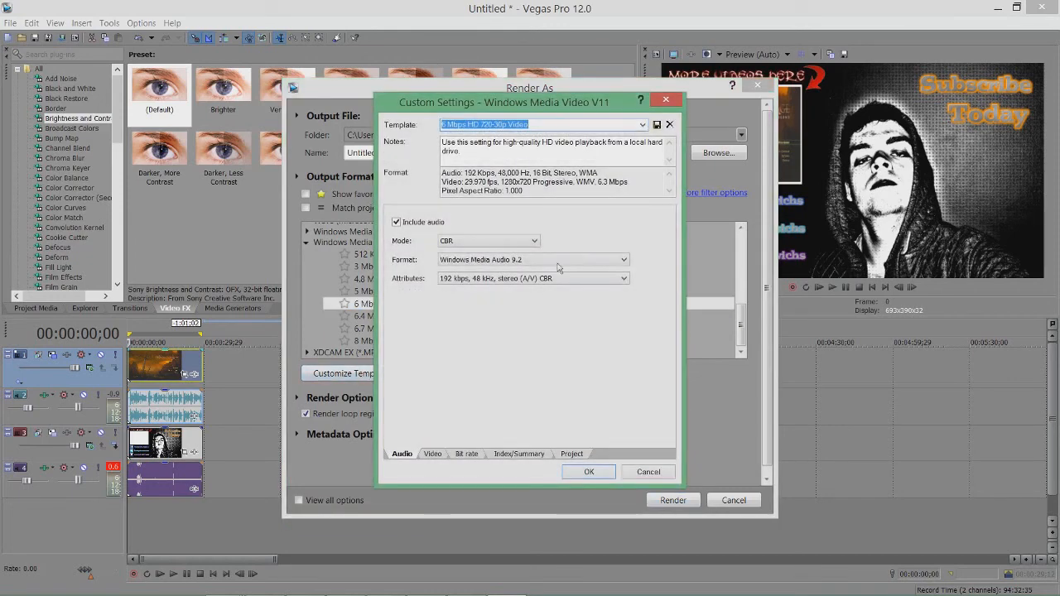
click(432, 454)
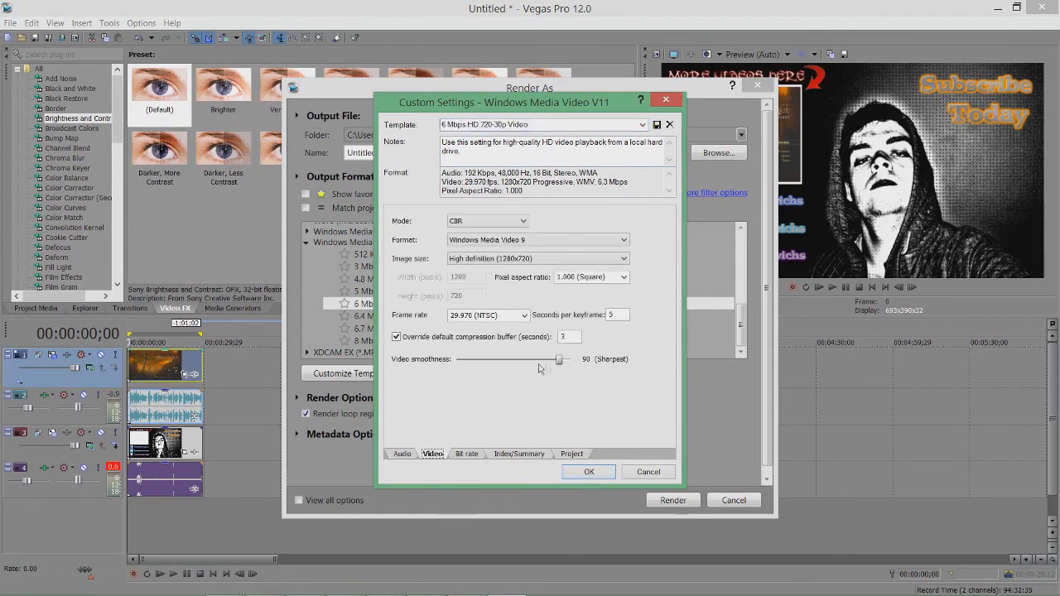
drag(563, 362, 627, 364)
click(572, 454)
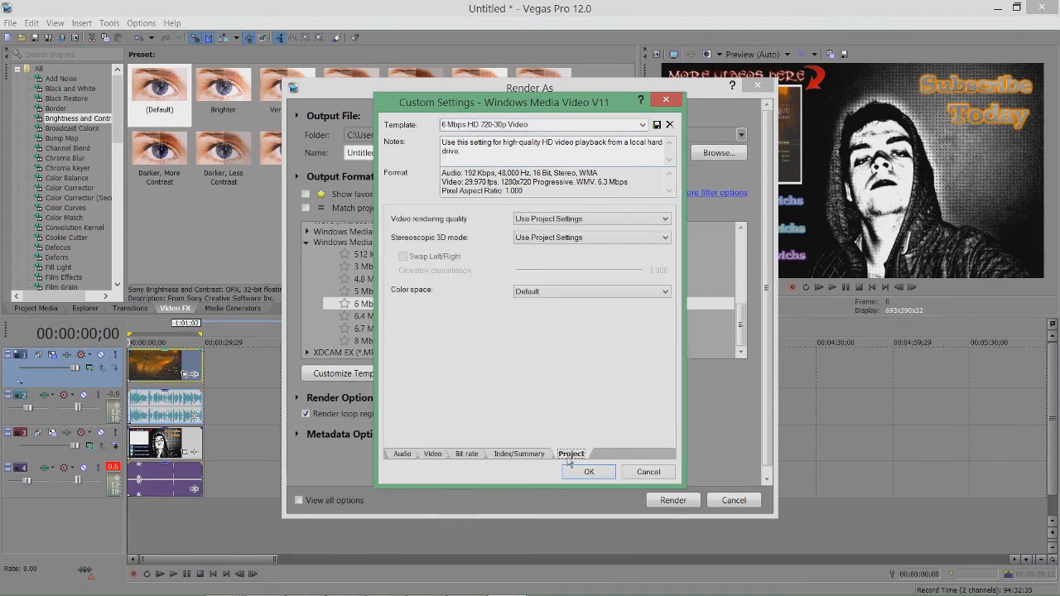
click(532, 219)
click(540, 271)
click(567, 221)
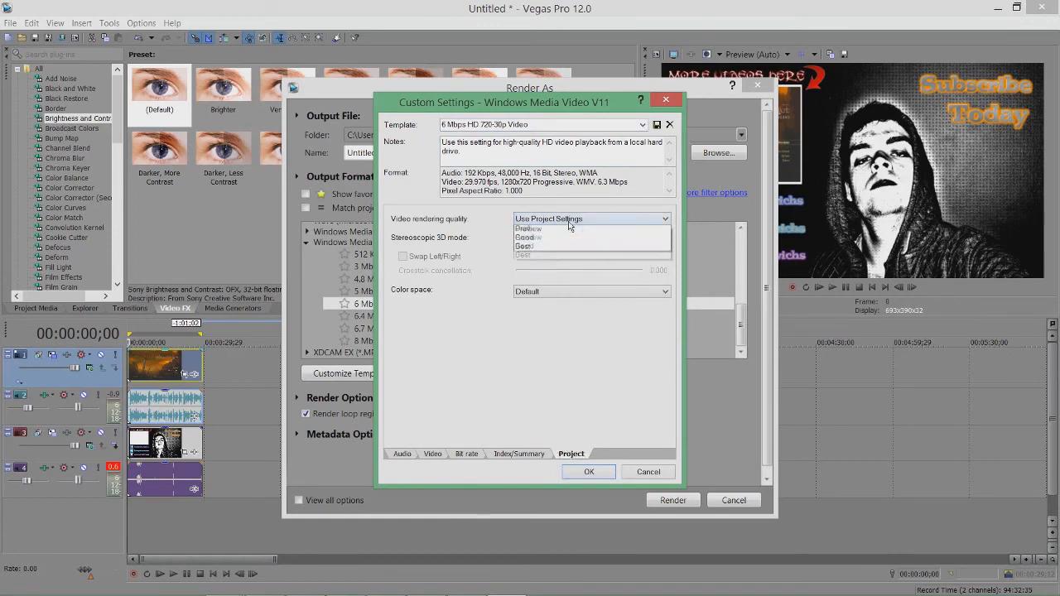
click(554, 265)
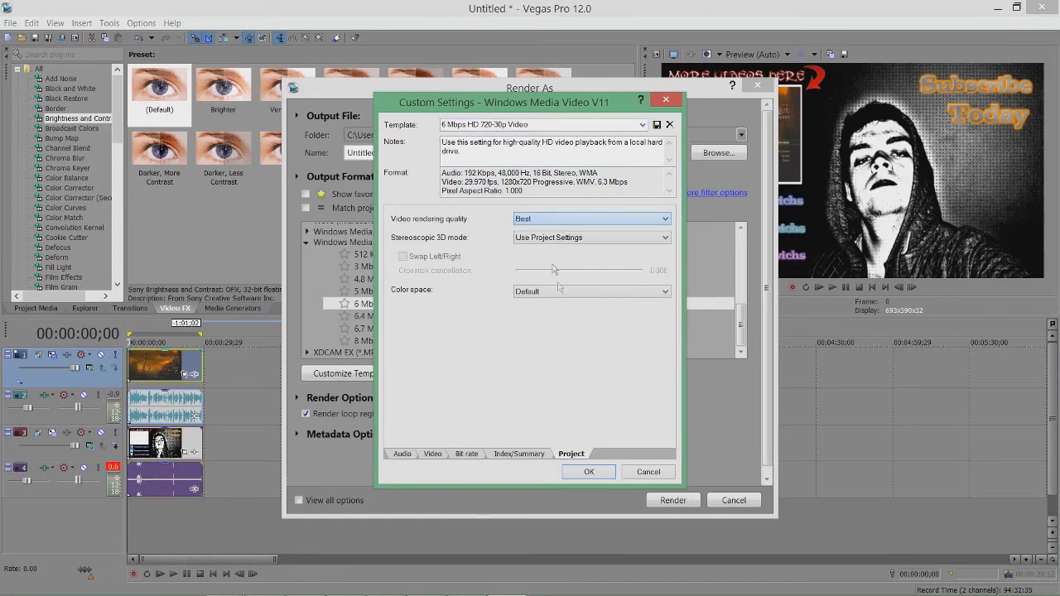
click(588, 470)
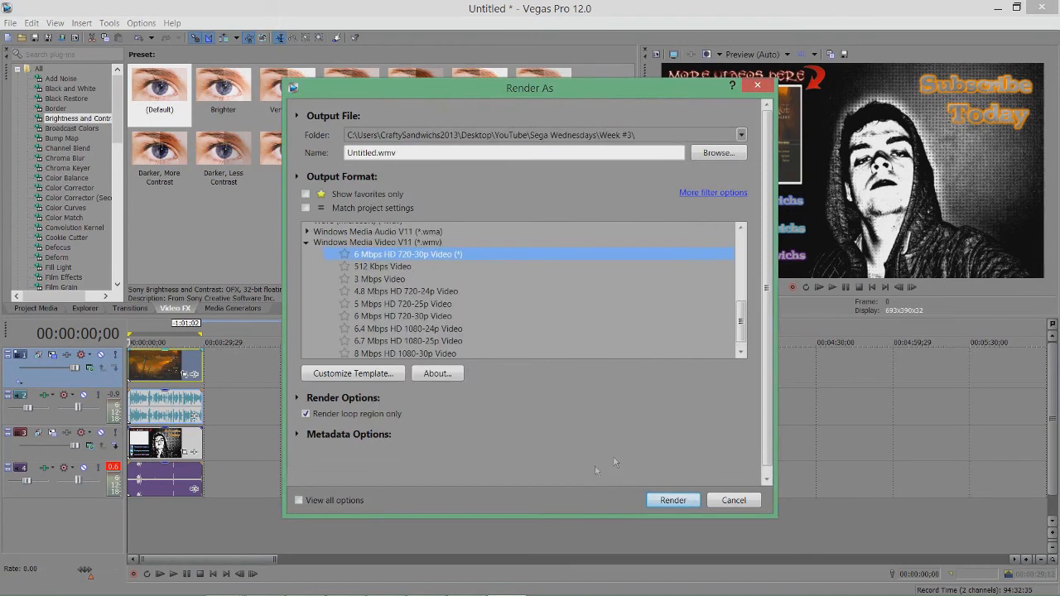
Start rendering the outro under the file name tutorial, and cancel the render while it is running.
click(673, 500)
click(636, 362)
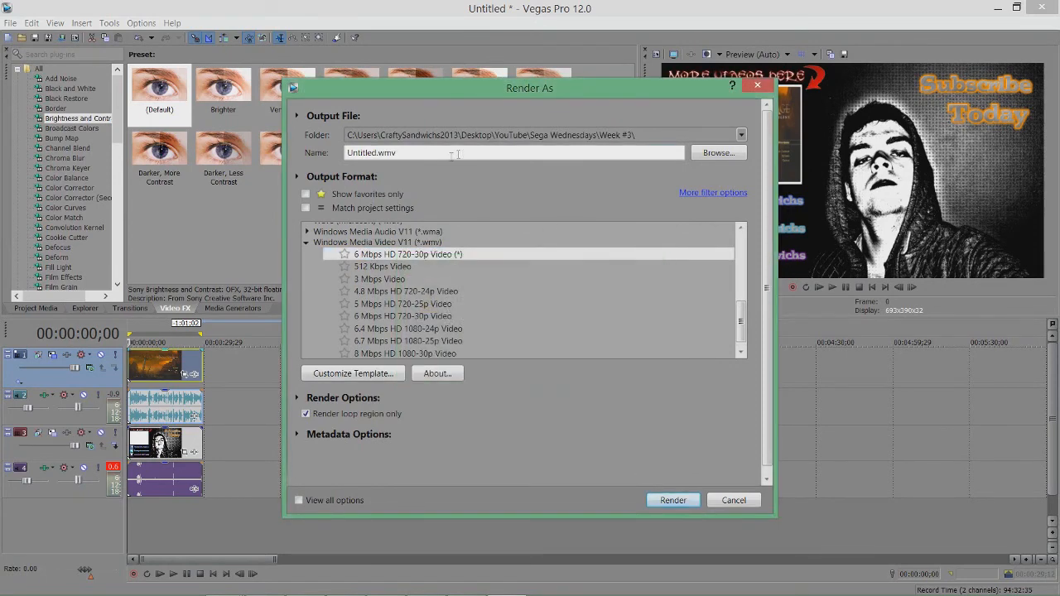
text(S)
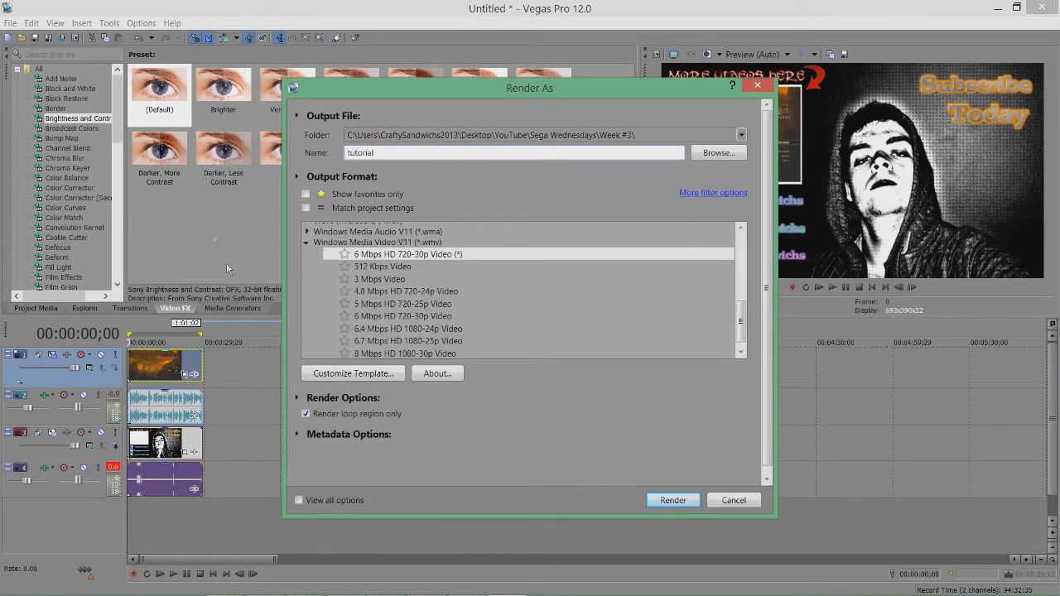
click(672, 501)
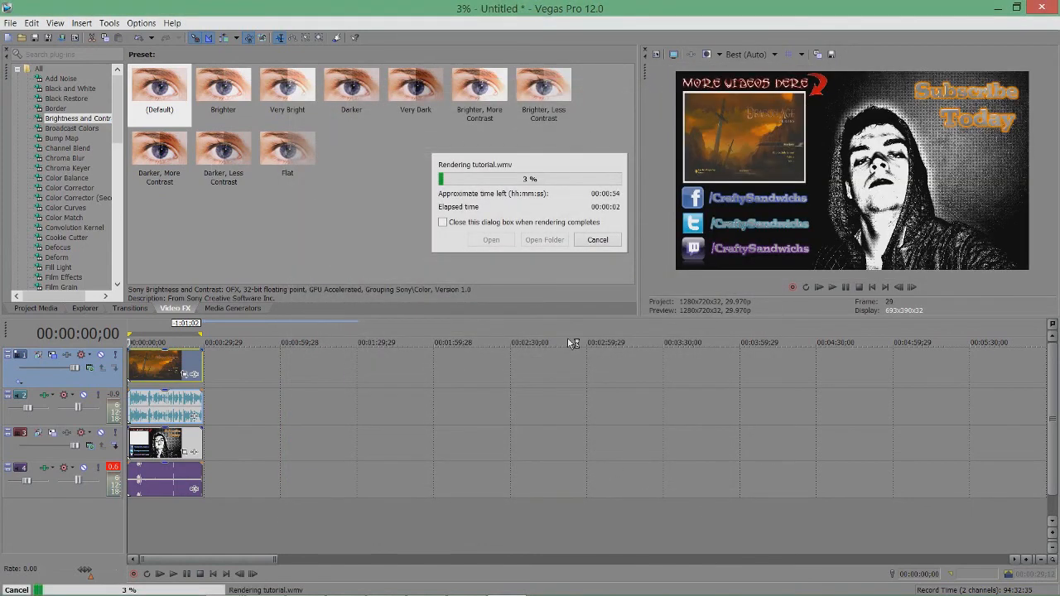
click(602, 240)
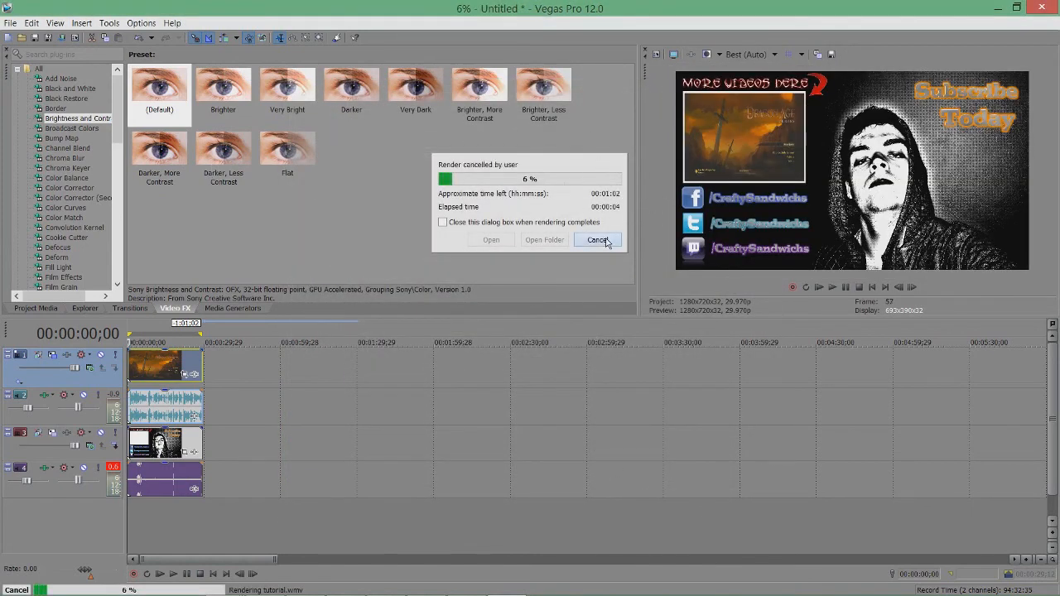